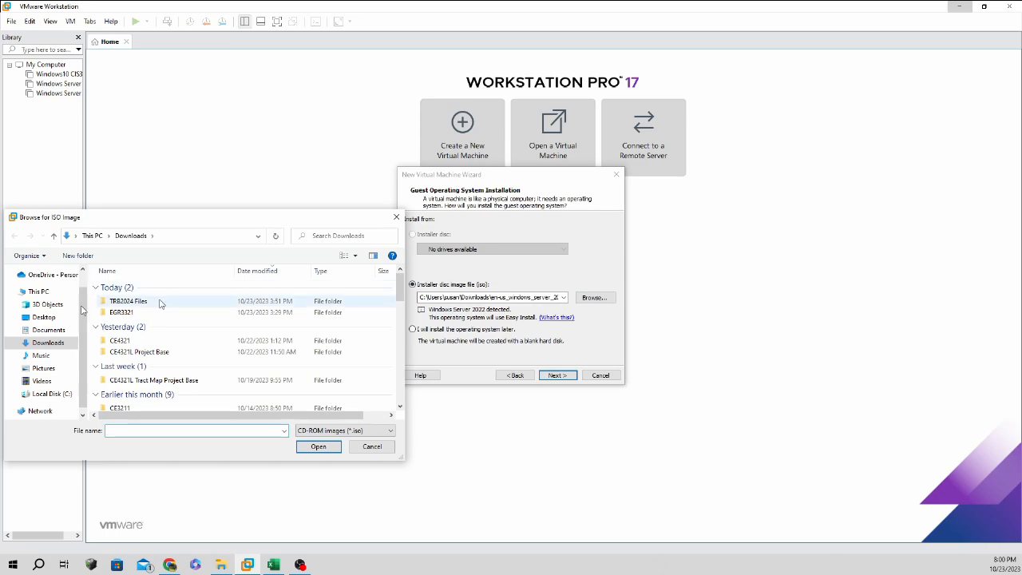
Choose pfSense-CE-2.7.0-RELEASE-amd64.iso from C:\CIS3470 as the installer disc image.
left_click(64, 393)
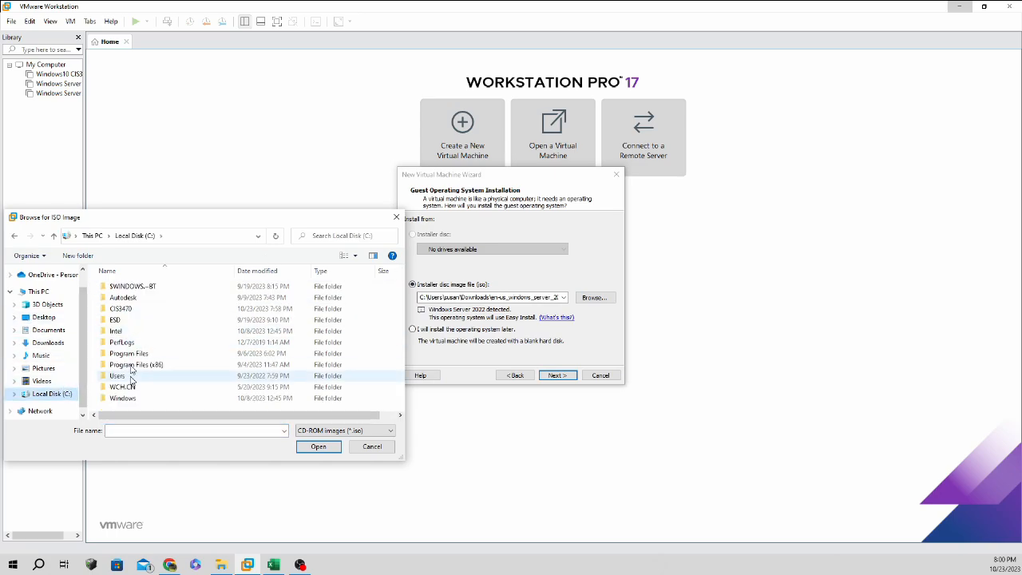
double_click(152, 308)
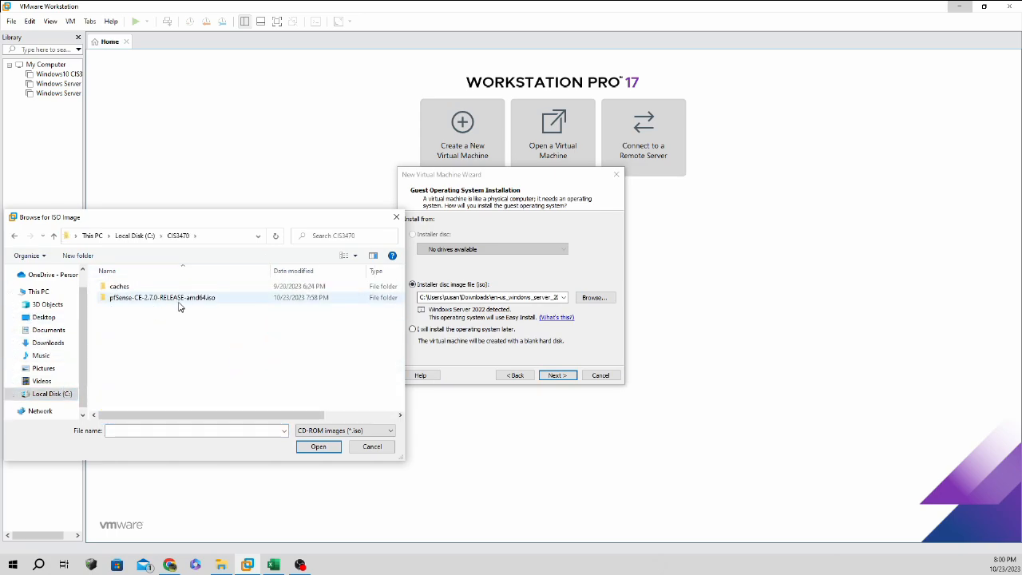
double_click(181, 298)
left_click(184, 287)
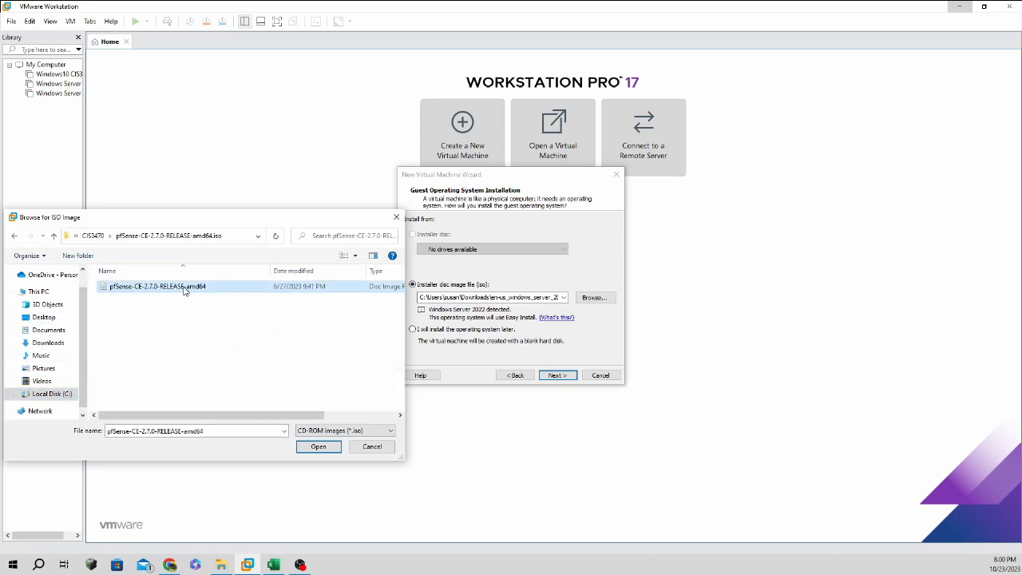
left_click(319, 446)
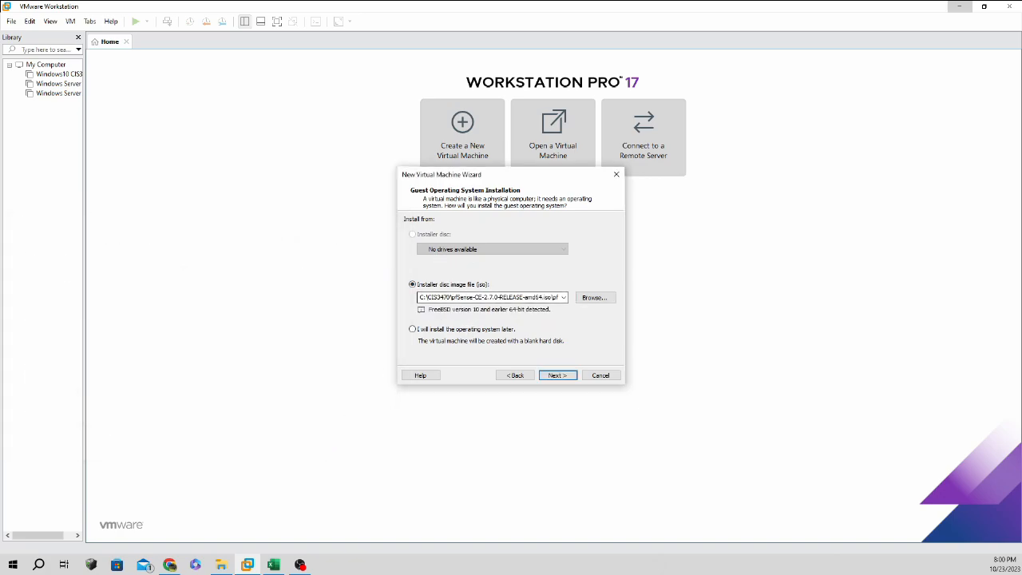
Replace the default virtual machine name with 'pfSense ver2'.
left_click(563, 376)
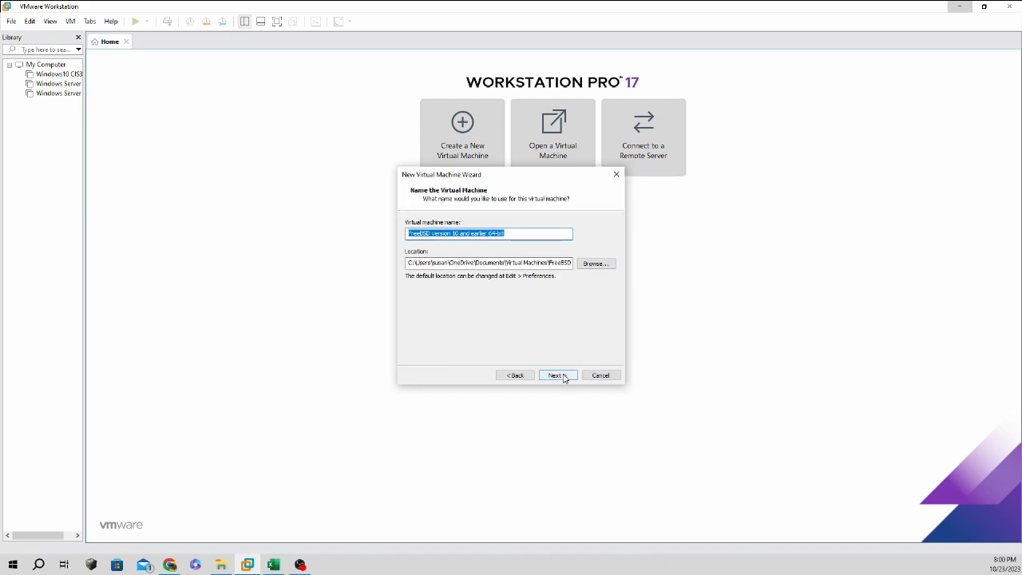
left_click_drag(522, 234, 333, 219)
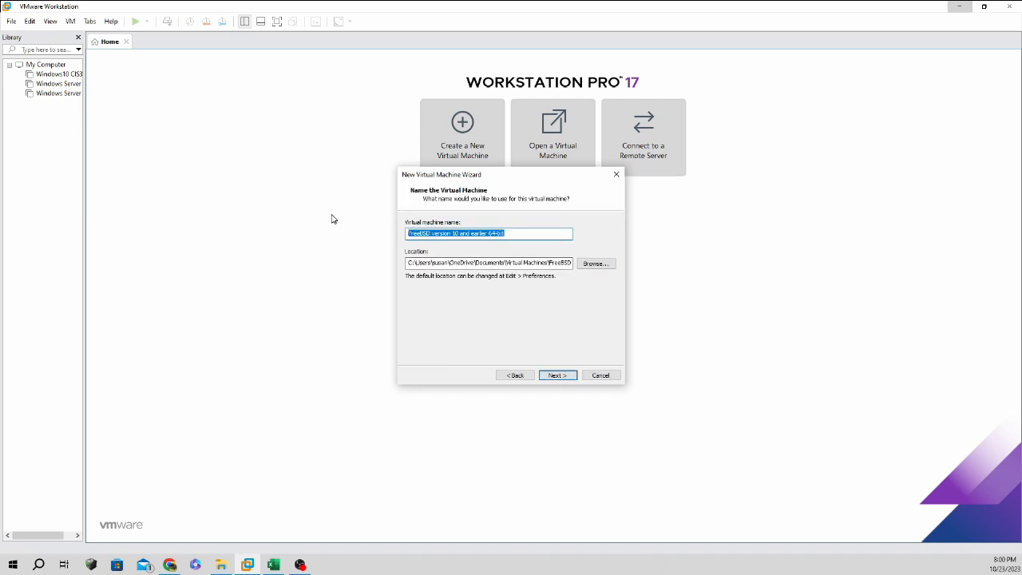
key("BackSpace")
type("pfSe")
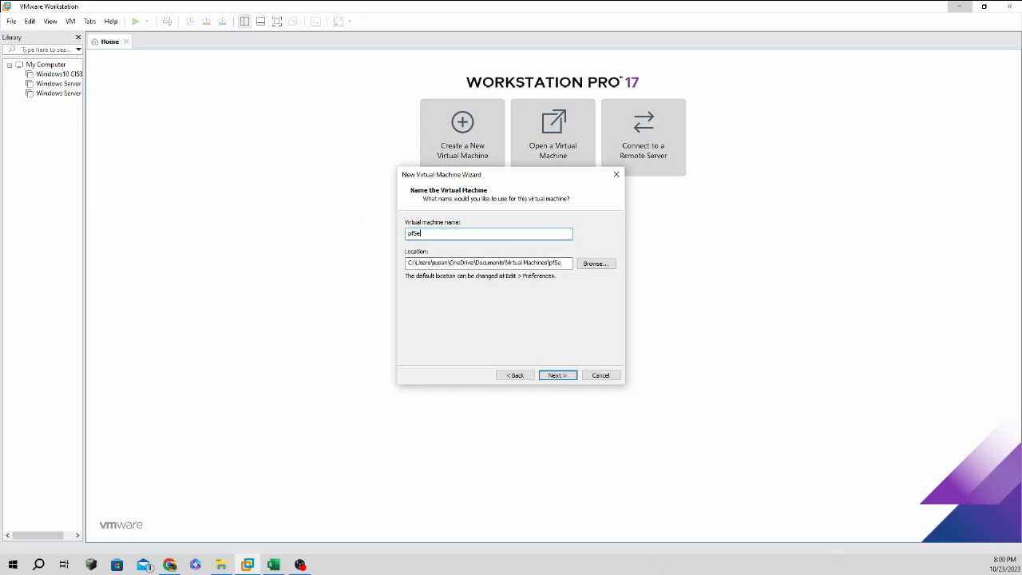
type("nse ver2")
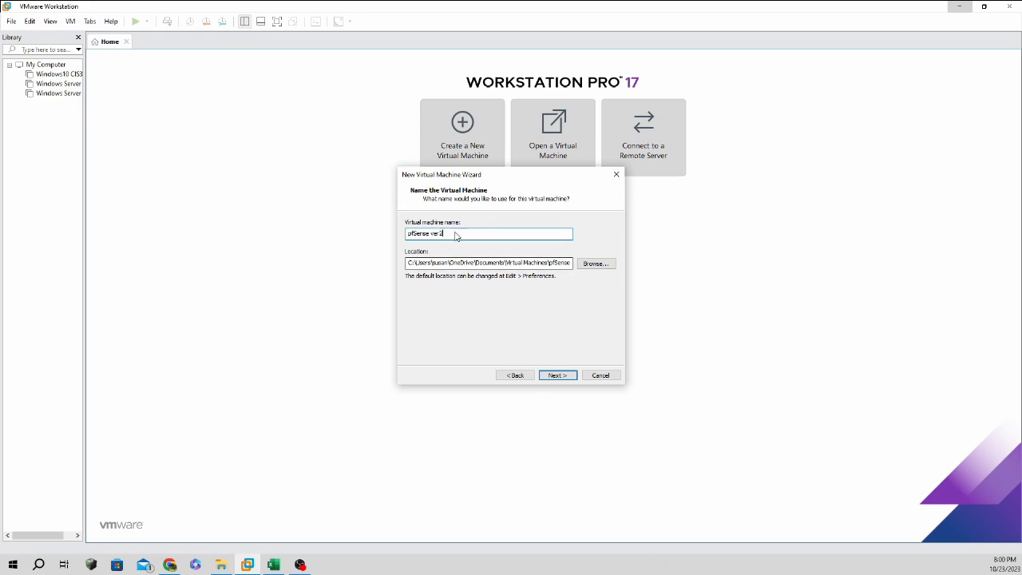
Store the VM in C:\CIS3470 and accept the existing-location warning.
left_click(591, 263)
scroll(517, 349, "down", 6)
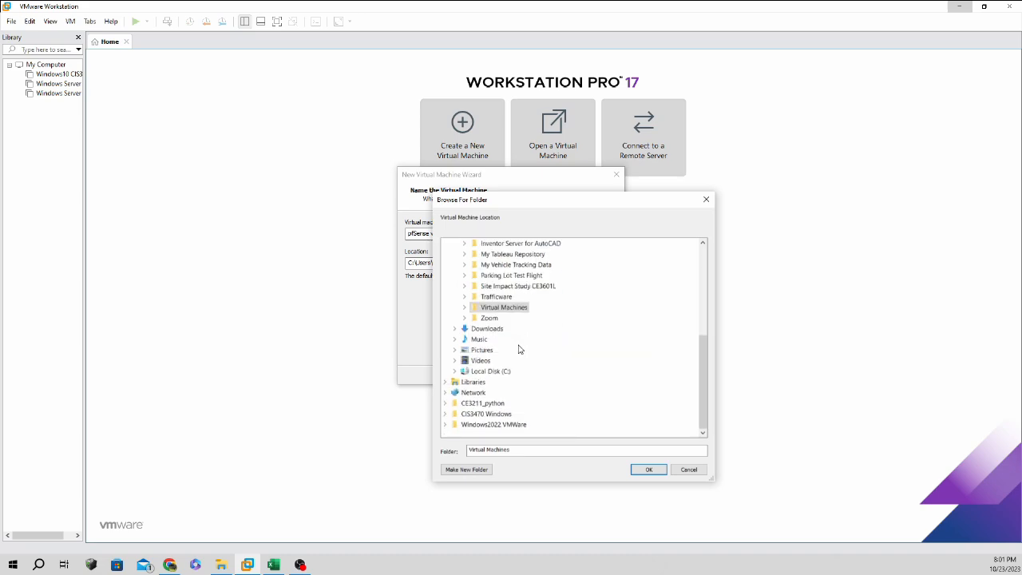
left_click(454, 371)
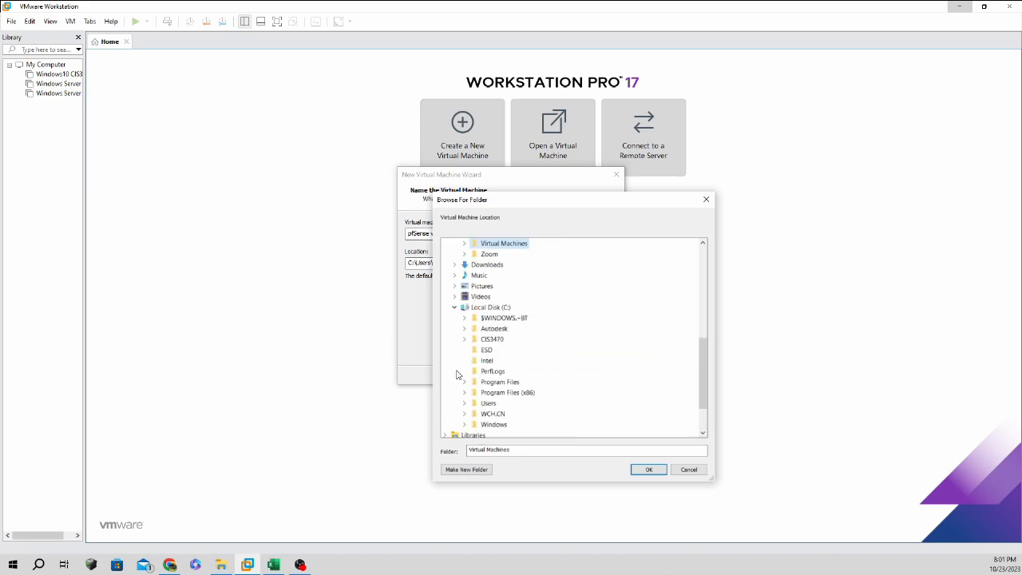
double_click(491, 340)
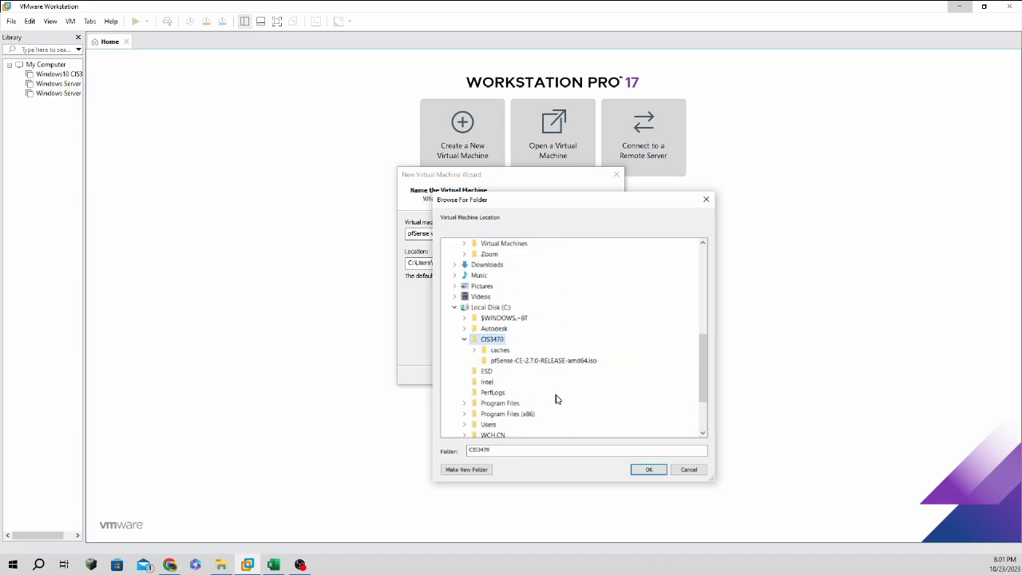
left_click(646, 470)
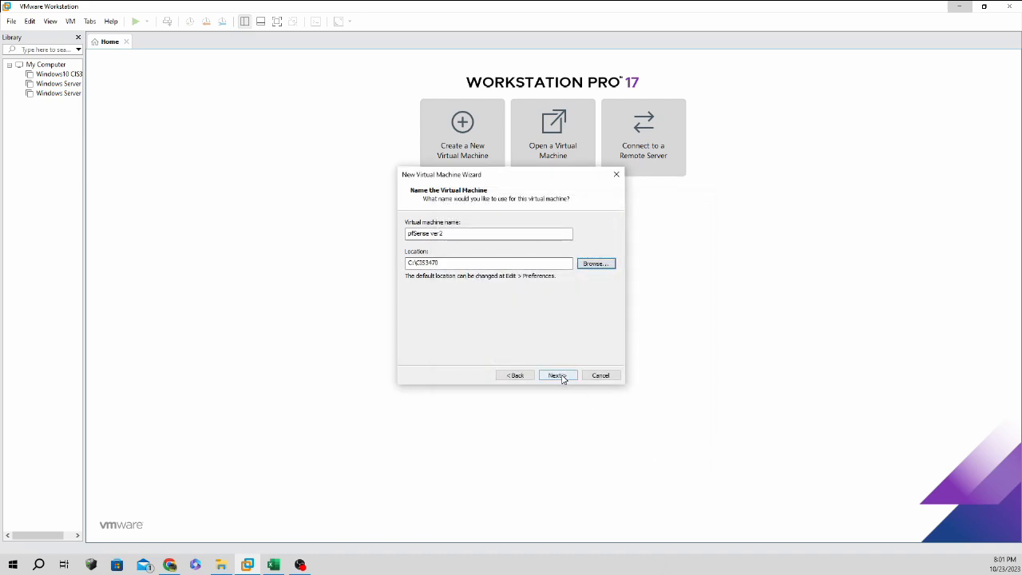
left_click(561, 379)
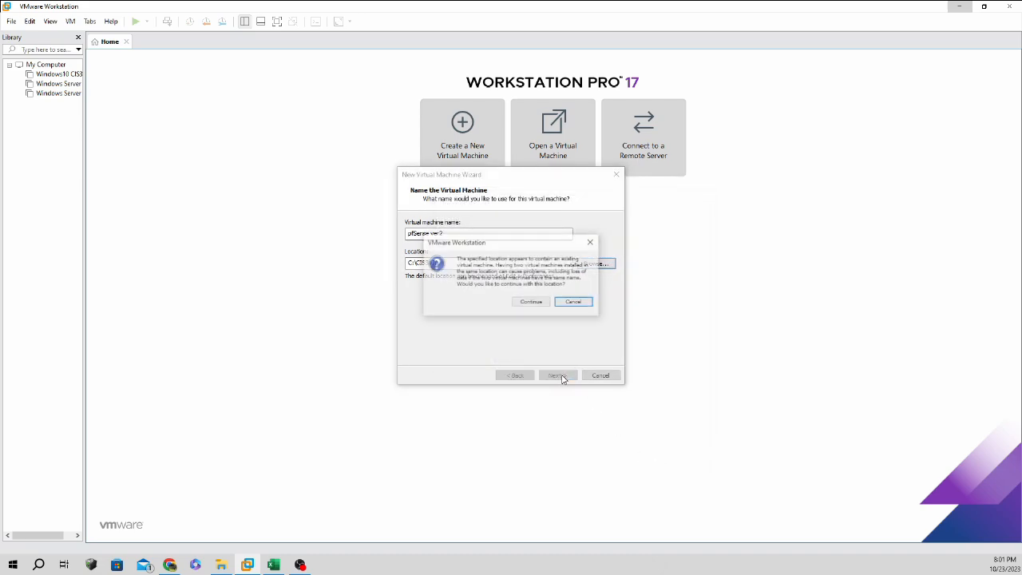
left_click(540, 304)
Give the VM 2 processors and 2048 MB of memory.
left_click(556, 230)
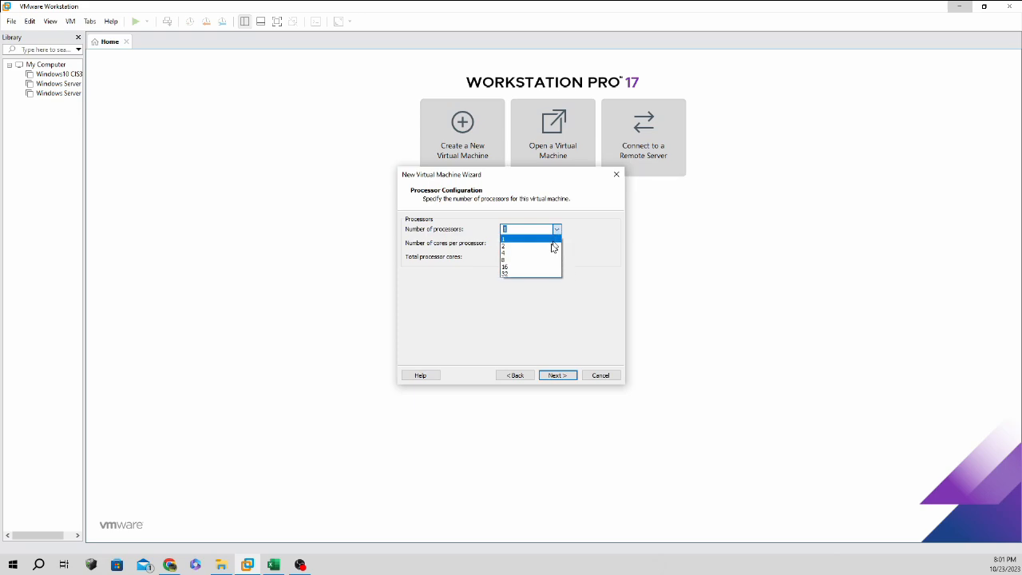
left_click(551, 246)
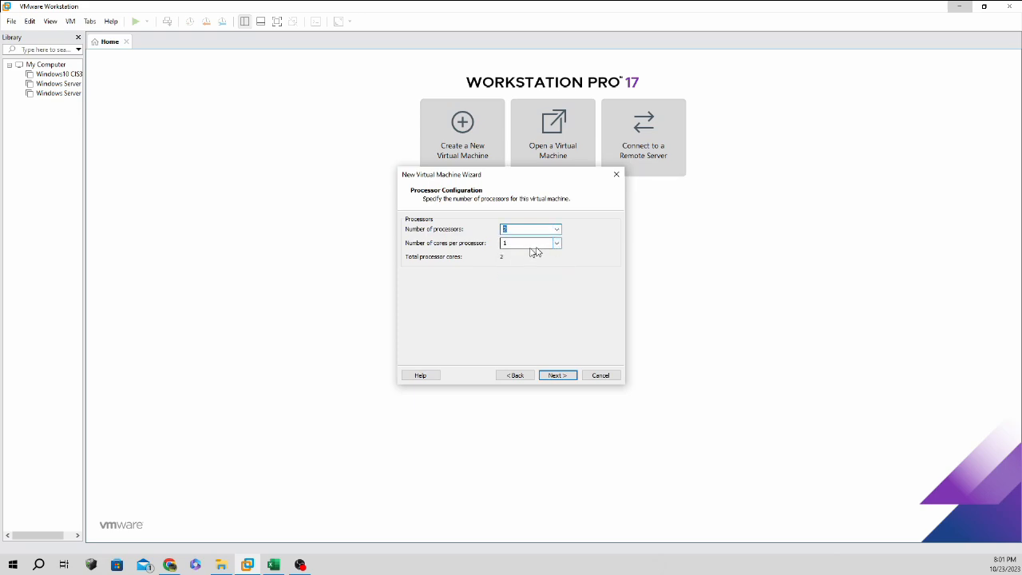
left_click(561, 376)
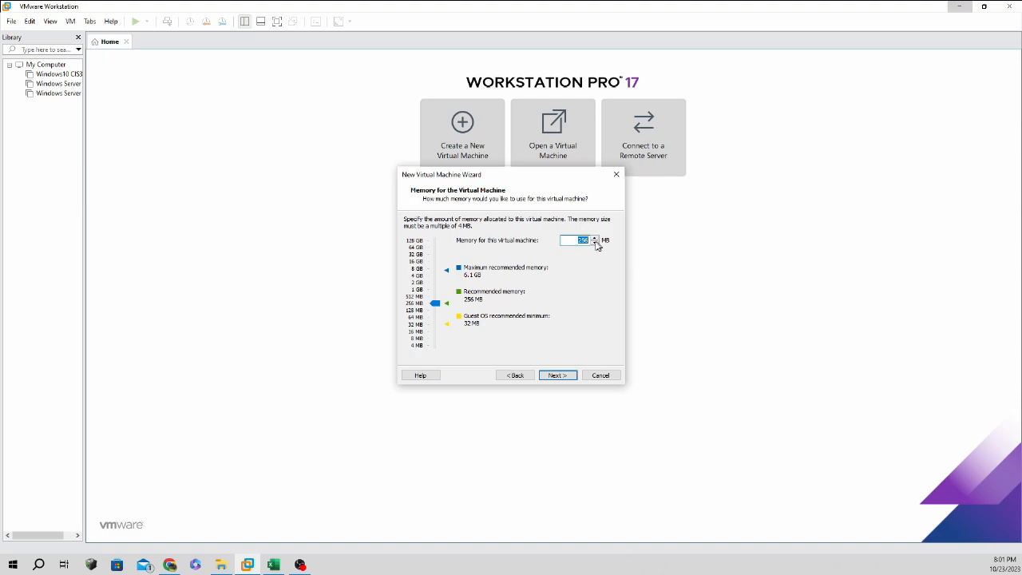
key("BackSpace")
type("2048")
key("Return")
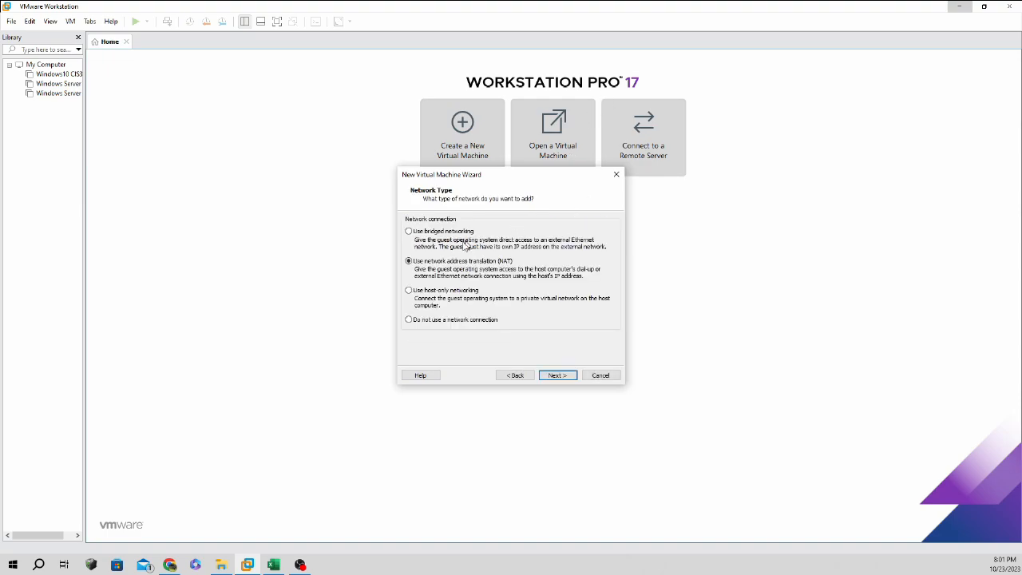
Use bridged networking, LSI Logic, SCSI and a new 20 GB split disk, pfSense ver2.vmdk.
left_click(459, 233)
left_click(559, 376)
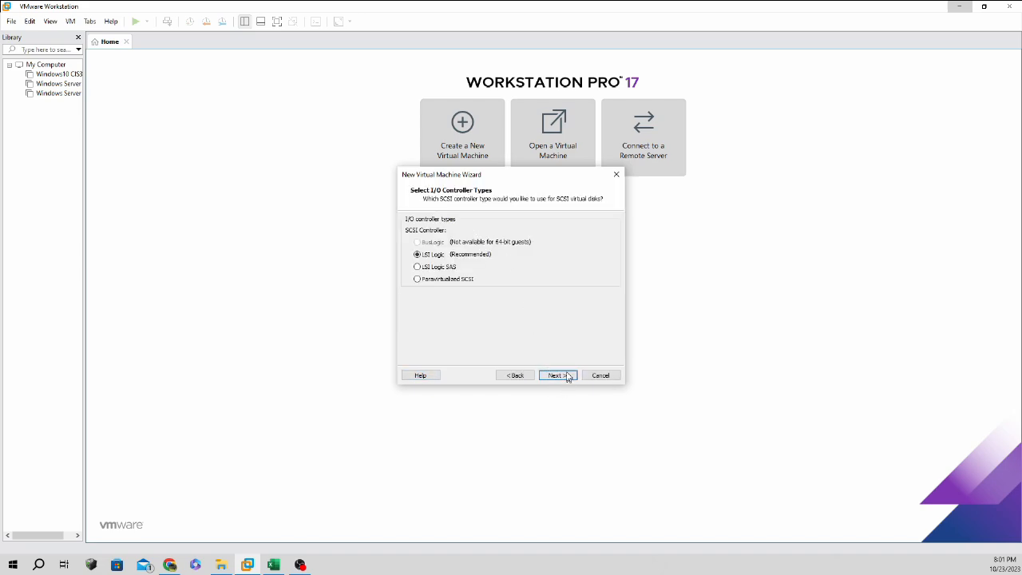
left_click(560, 376)
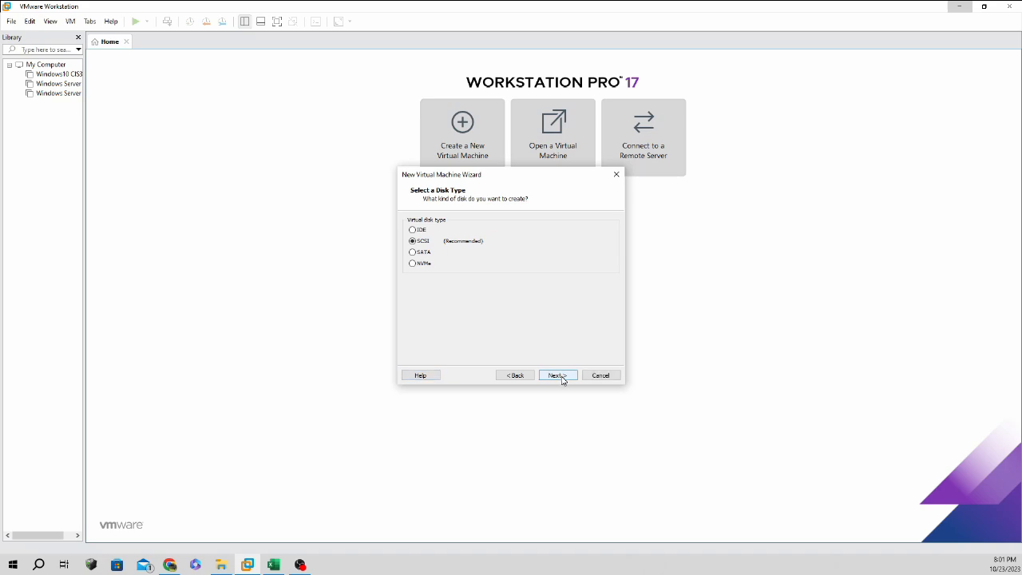
left_click(561, 378)
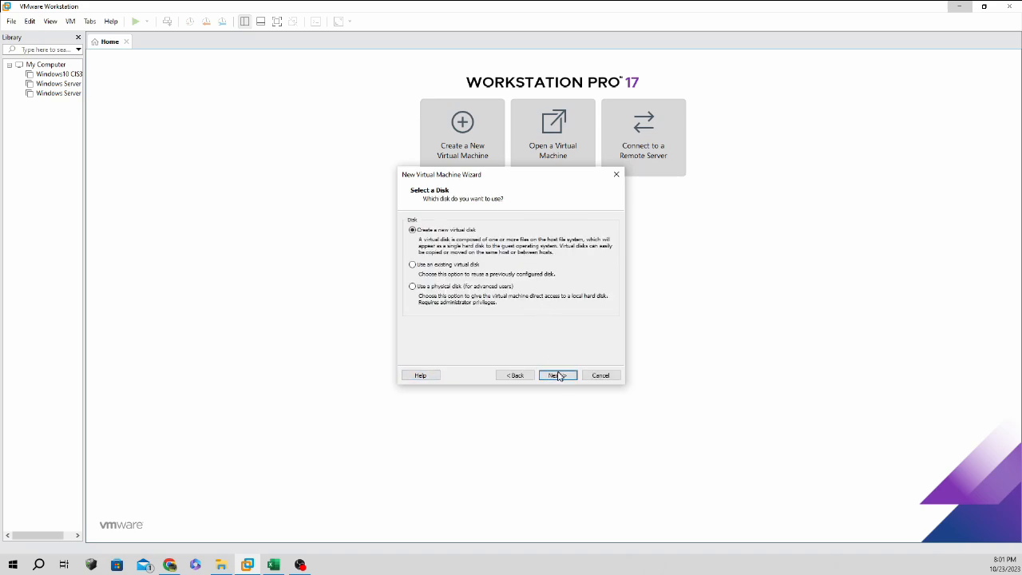
left_click(561, 378)
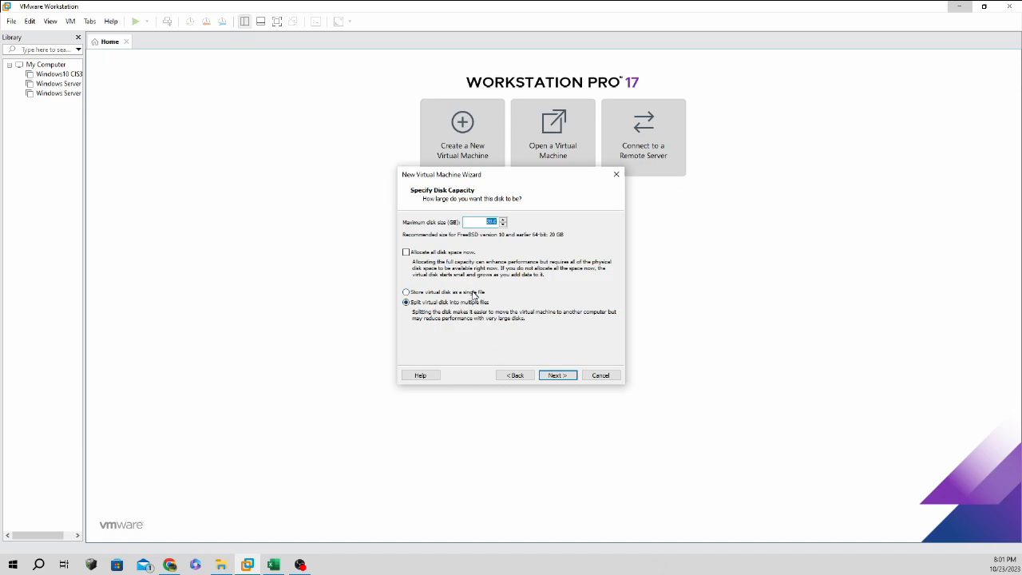
left_click(557, 376)
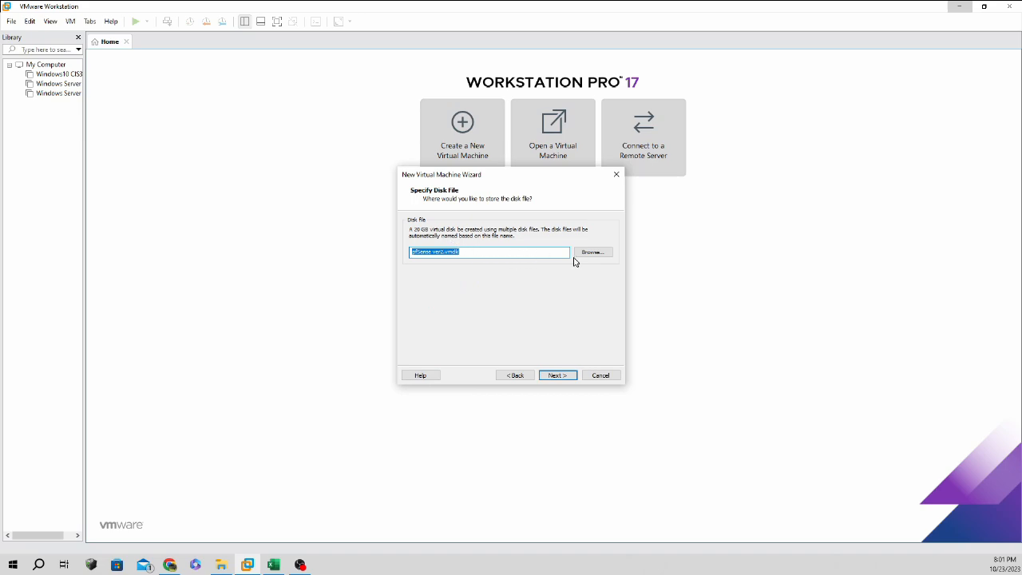
left_click(560, 375)
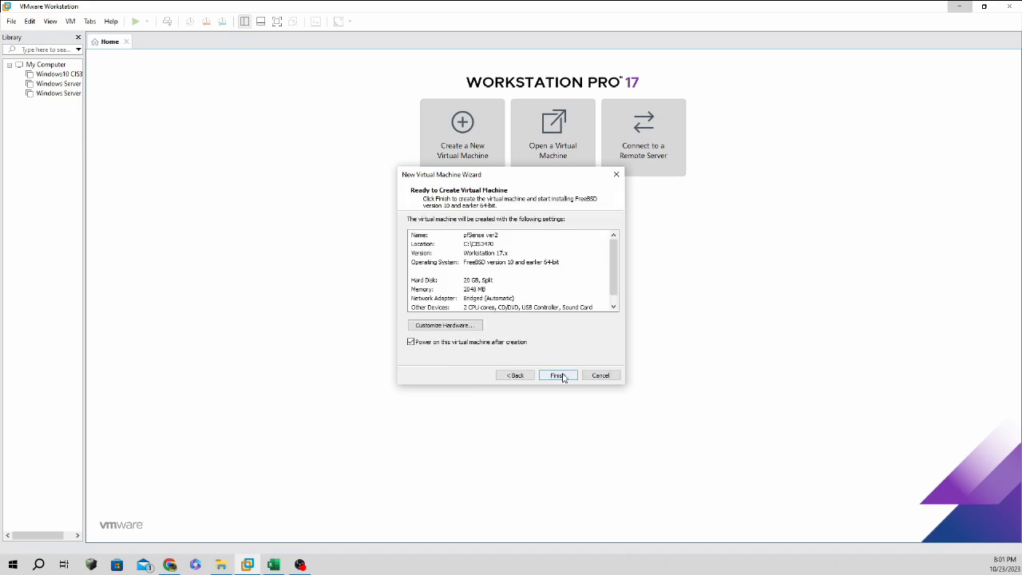
Enable 'Replicate physical network connection state' on the bridged network adapter.
left_click(468, 327)
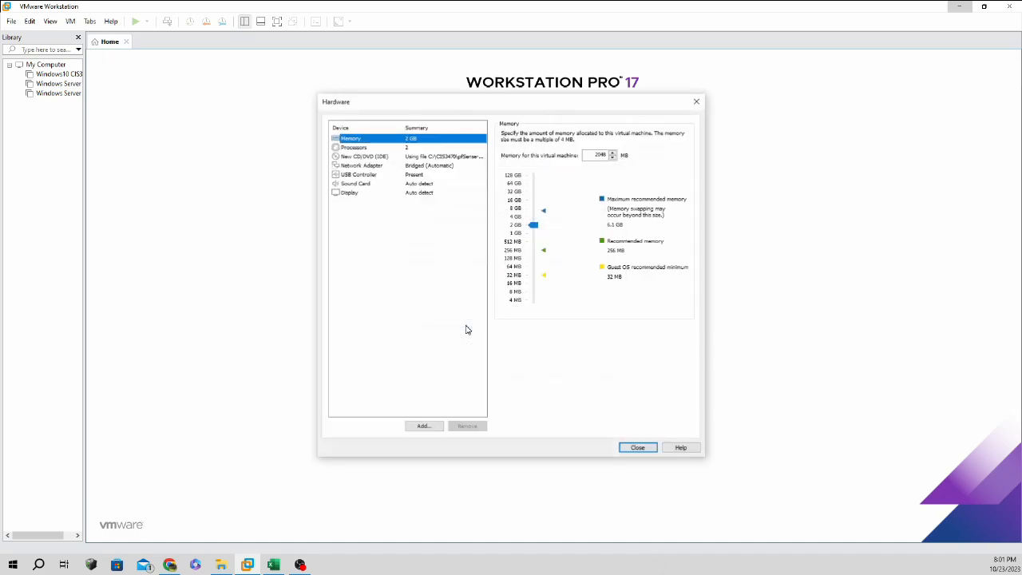
left_click(407, 168)
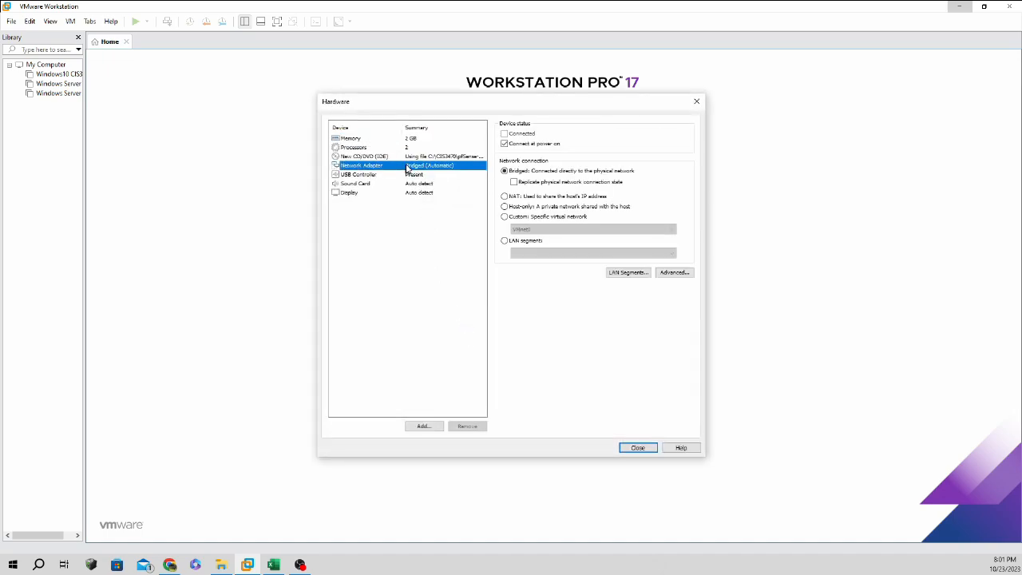
left_click(514, 183)
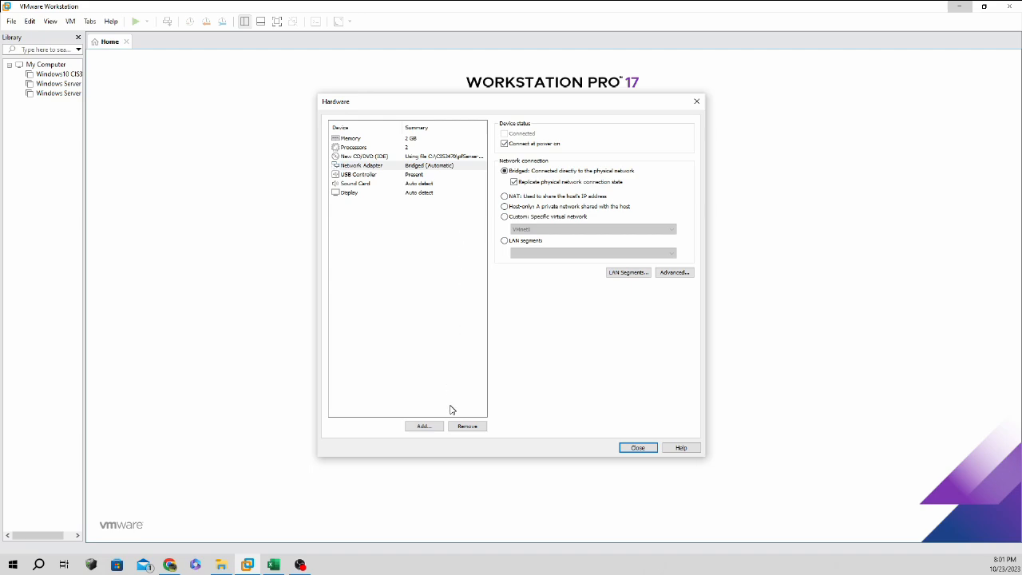
Add a second network adapter on custom network VMnet11 and close hardware customization.
left_click(427, 427)
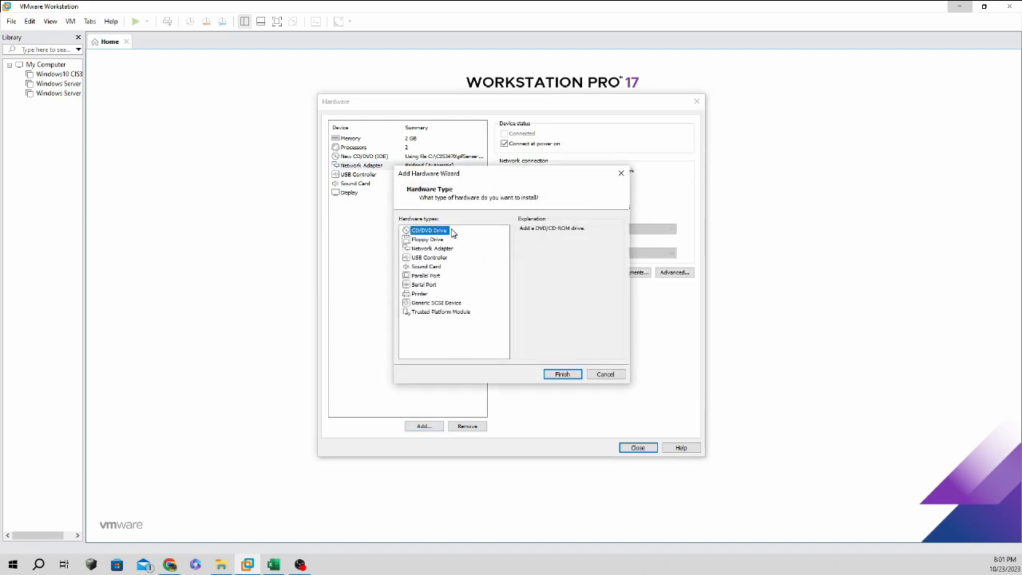
left_click(436, 249)
left_click(567, 377)
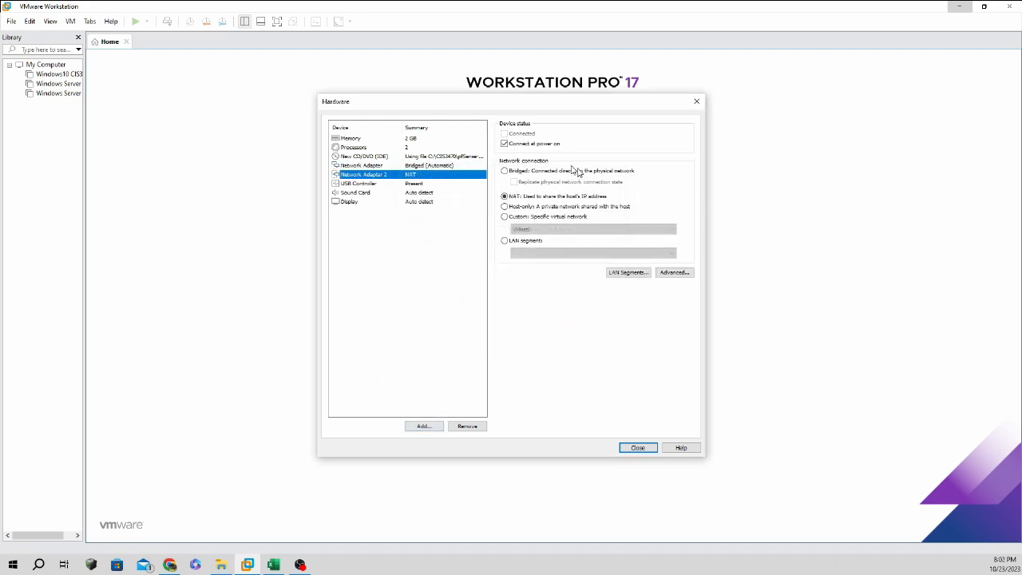
left_click(504, 217)
left_click(522, 229)
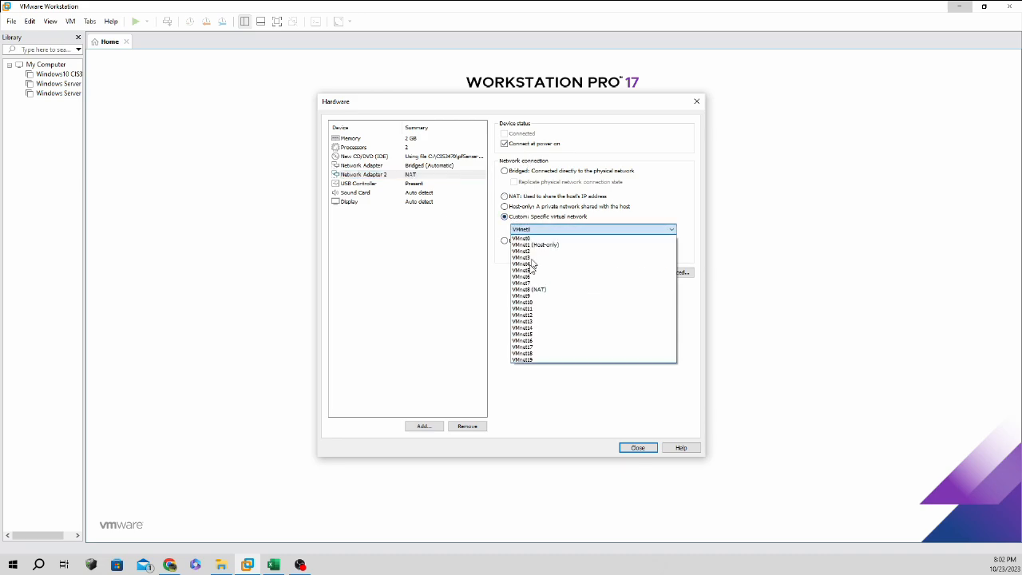
left_click(533, 309)
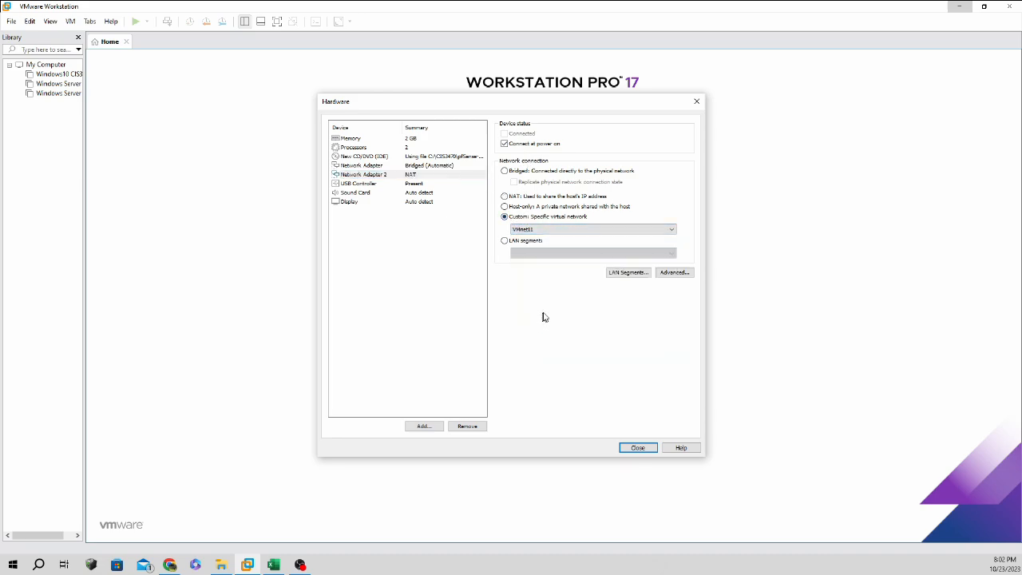
left_click(650, 450)
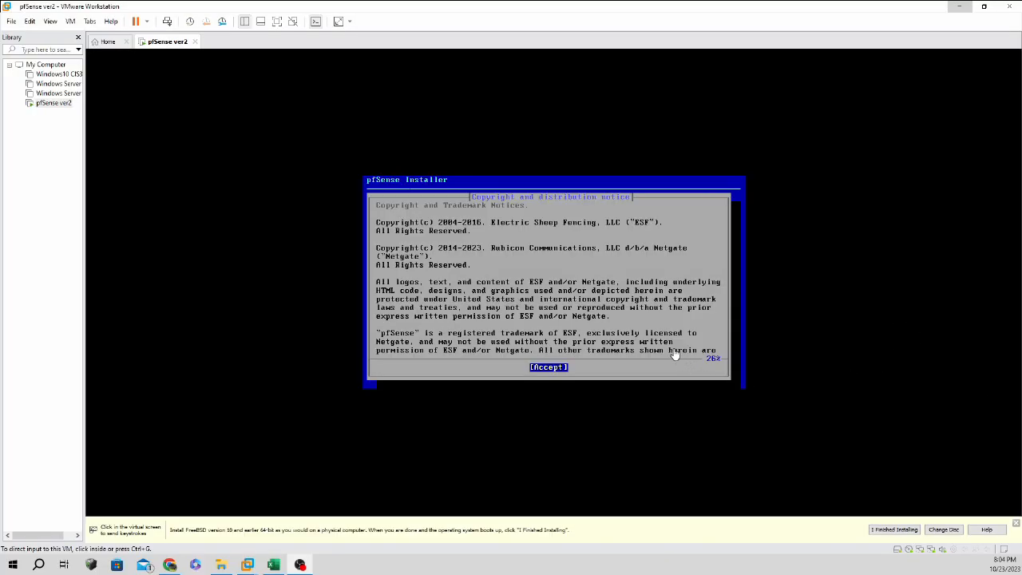
Accept the pfSense installer's copyright notice from the VM console.
left_click(539, 369)
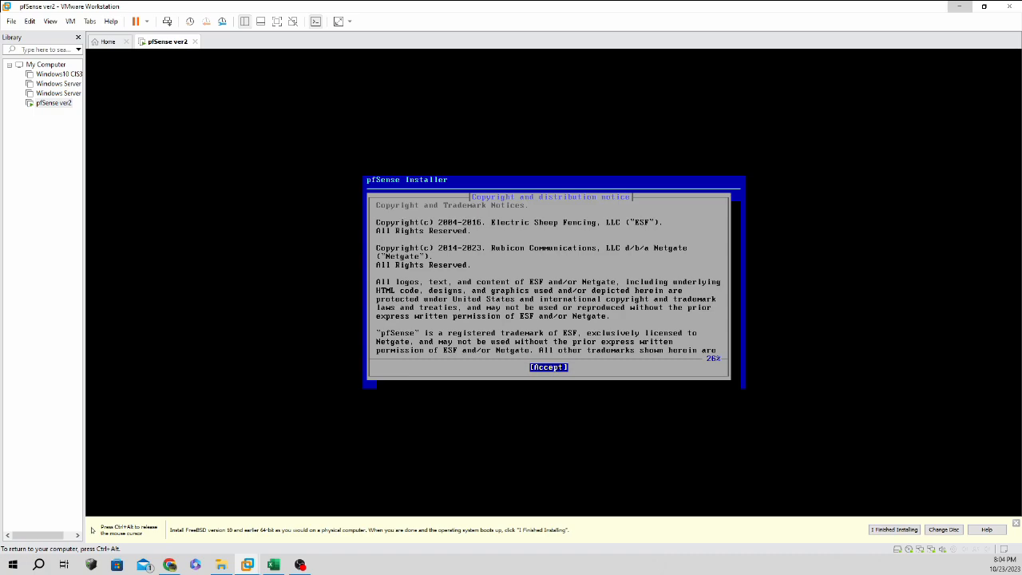
key("ctrl+alt")
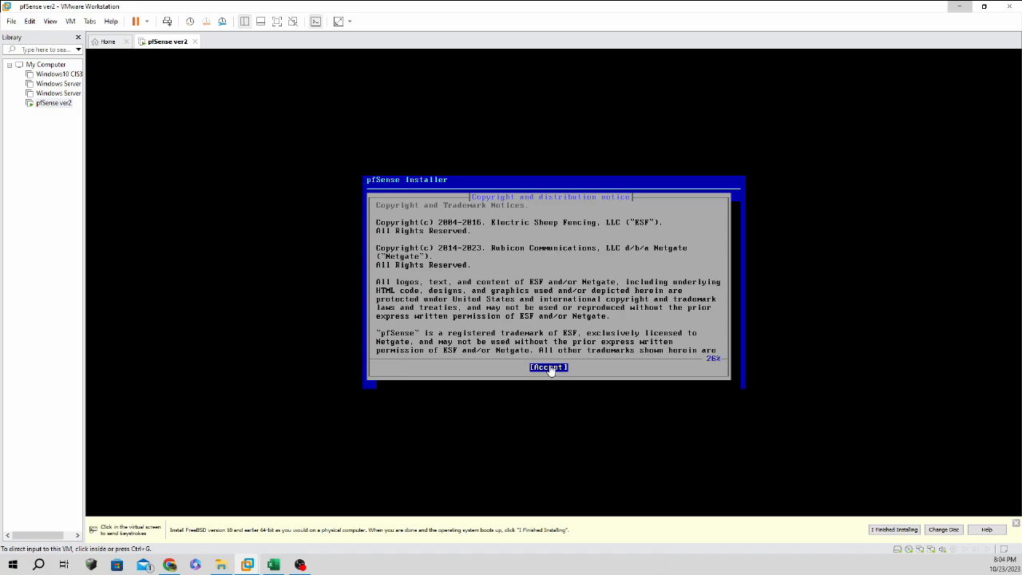
left_click(550, 369)
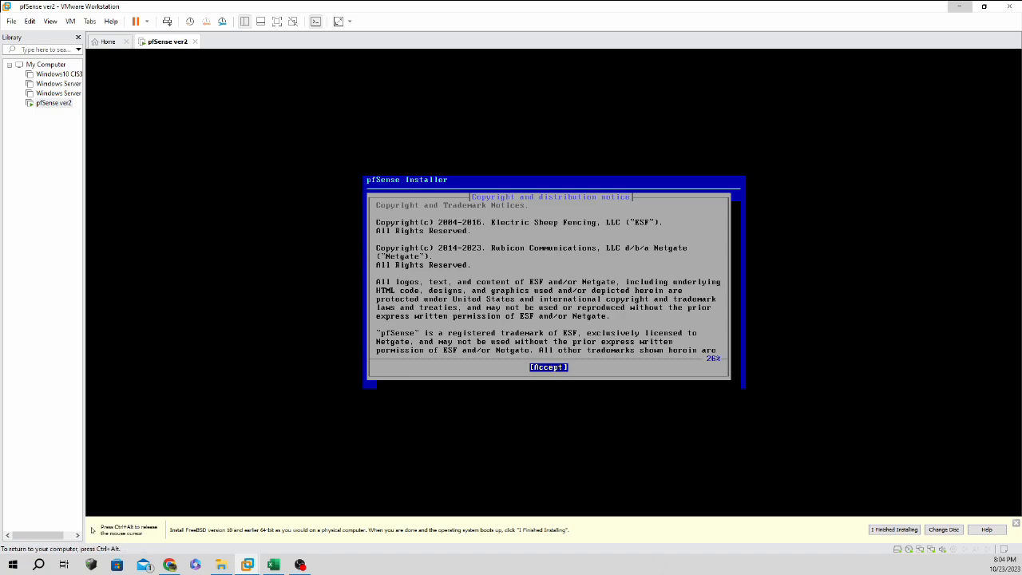
key("ctrl+alt")
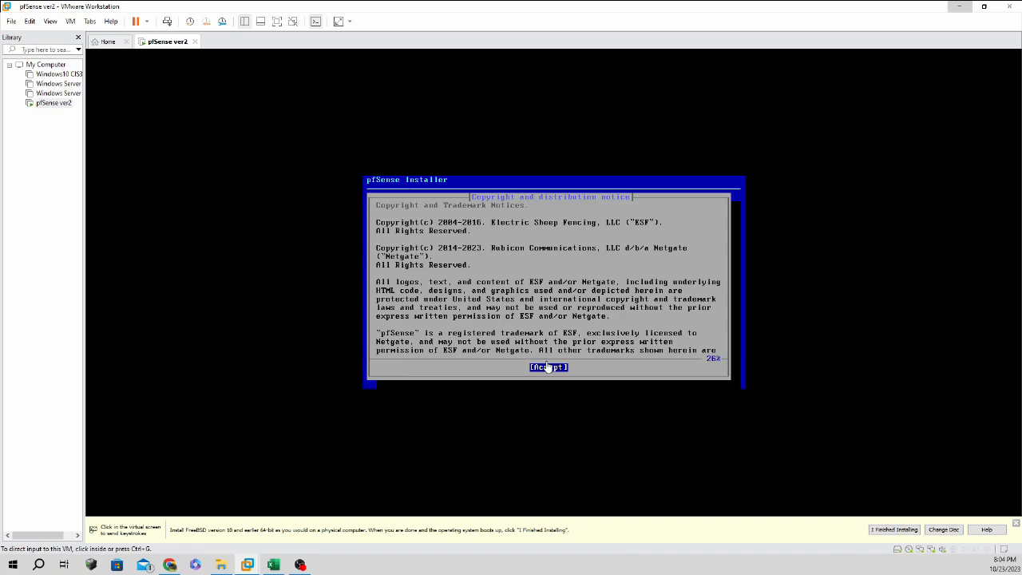
left_click(547, 368)
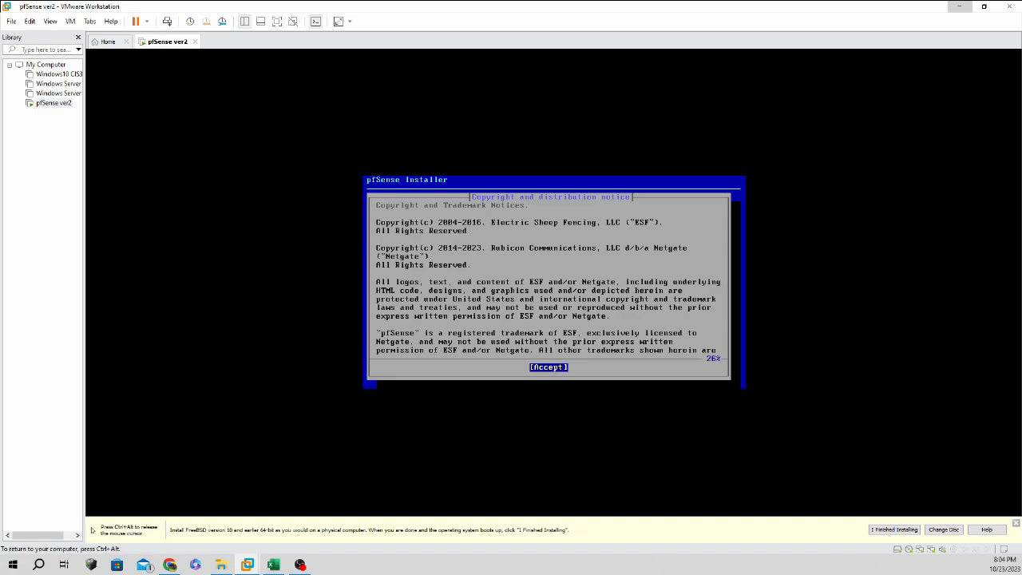
key("Return")
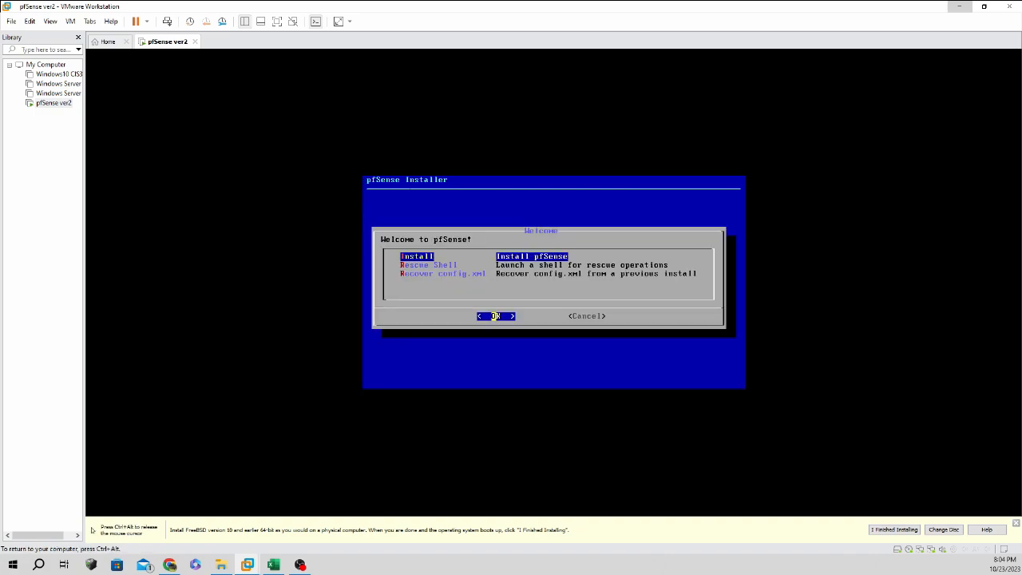
Install pfSense with Auto (ZFS) partitioning as a stripe pool on disk da0.
key("Return")
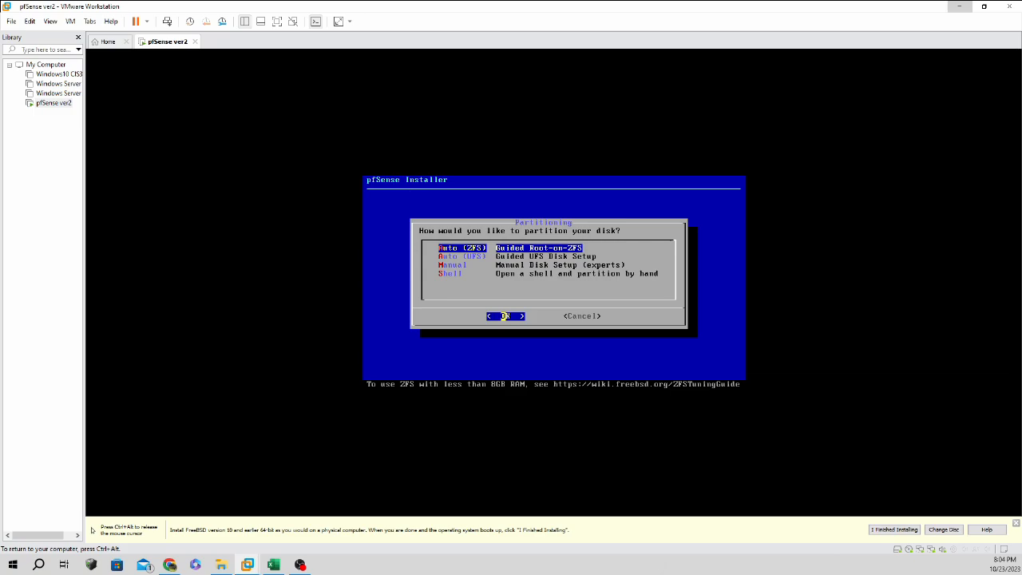
key("Return")
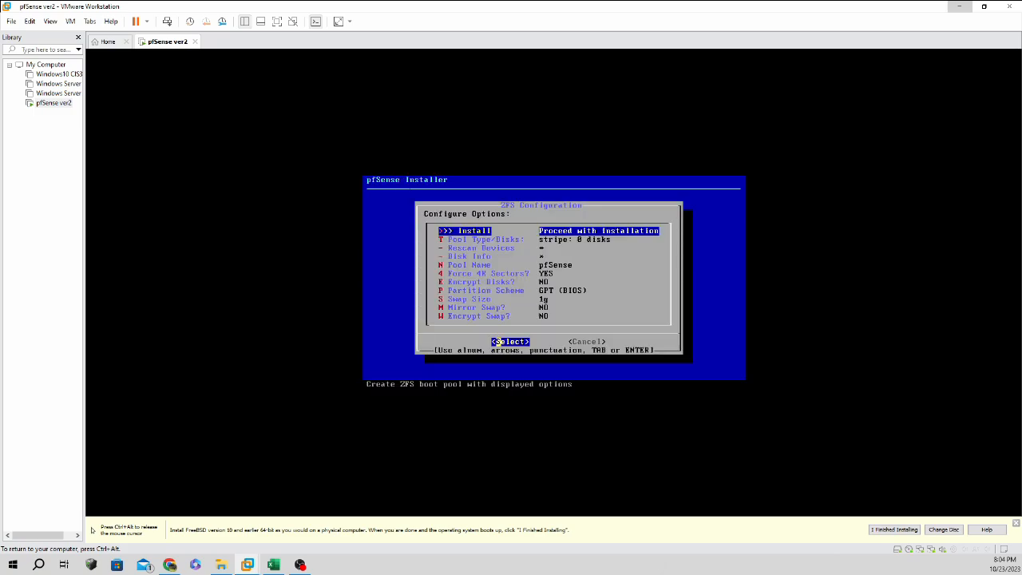
key("Down")
key("Return")
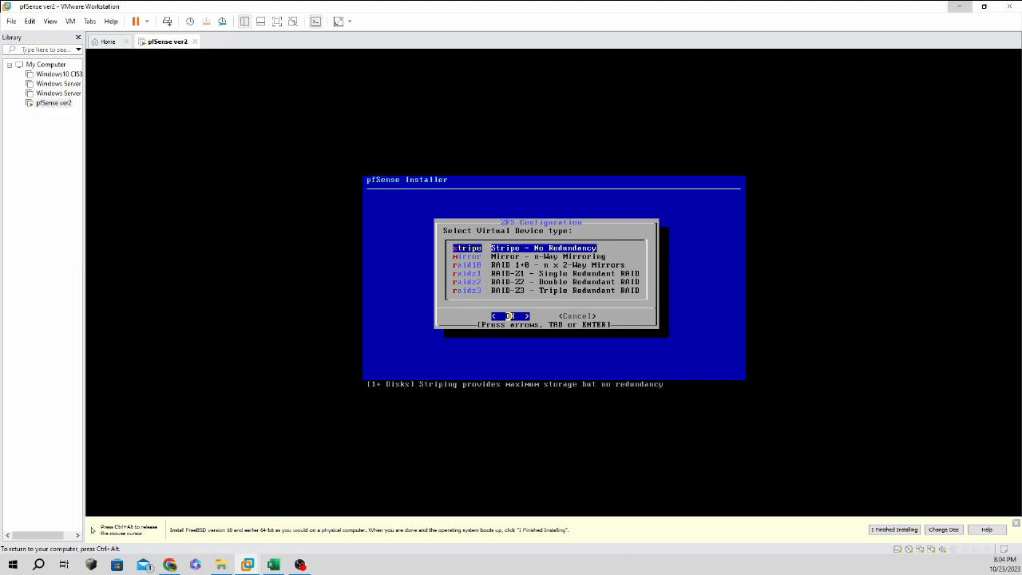
key("Return")
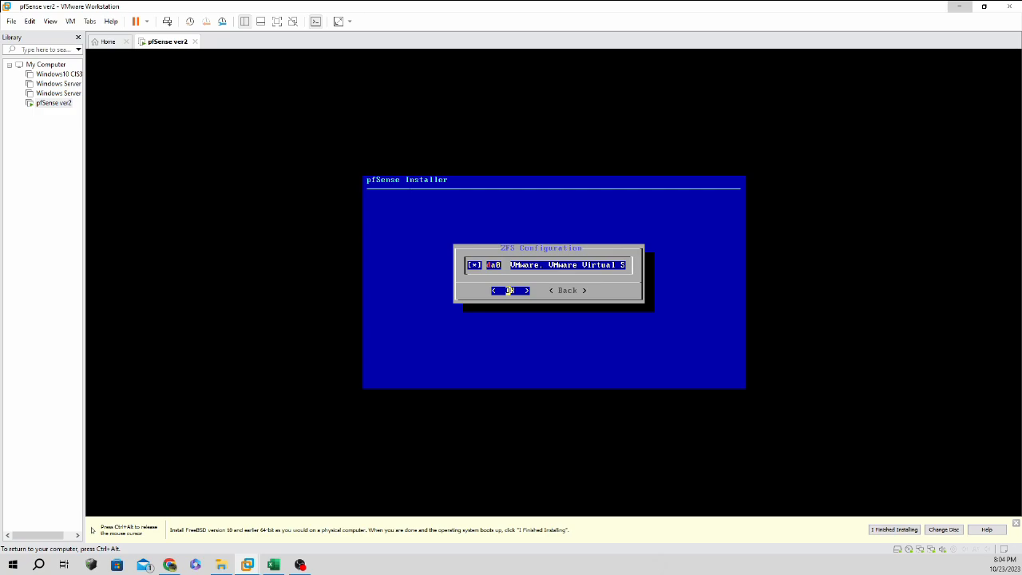
key("Return")
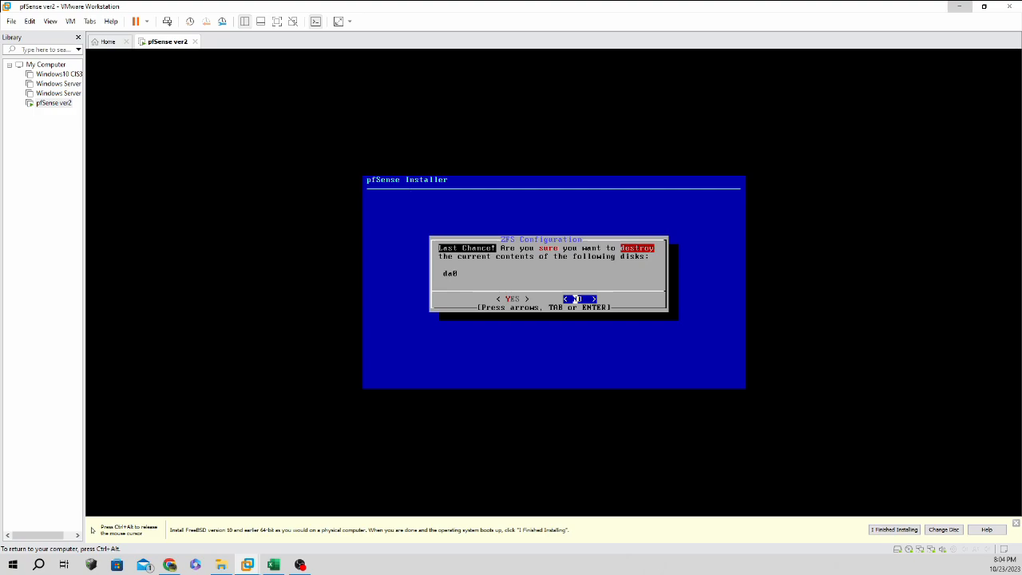
key("Left")
key("Right")
key("Return")
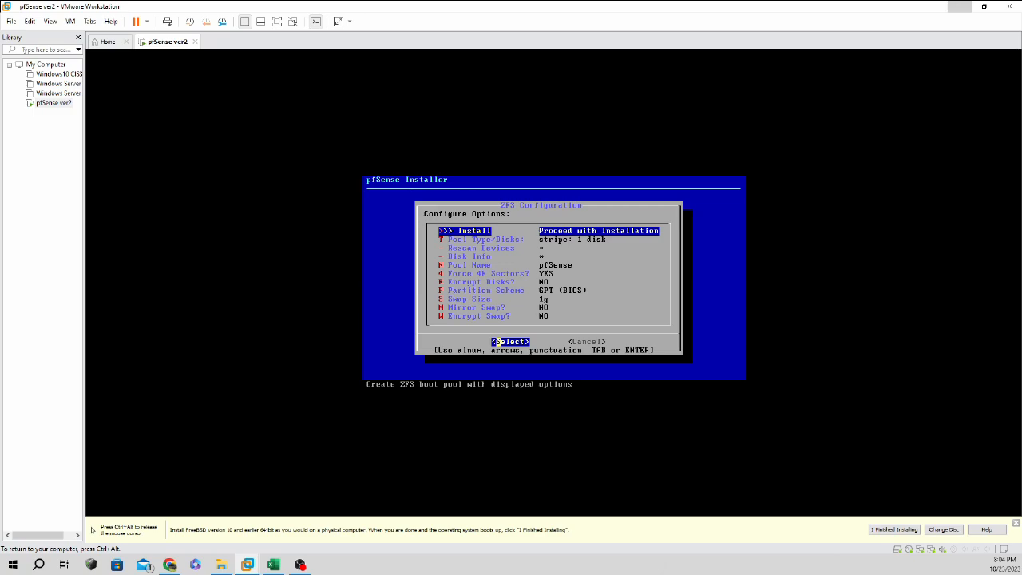
key("ctrl+alt")
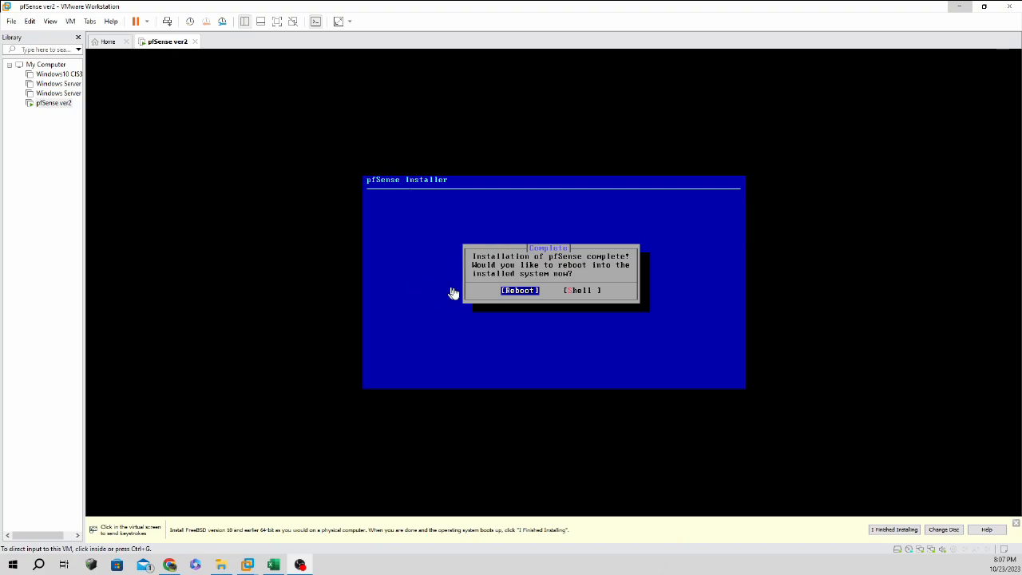
Reboot into the installed pfSense 2.7.0 console menu with LAN at 192.168.1.1/24.
left_click(507, 293)
key("Return")
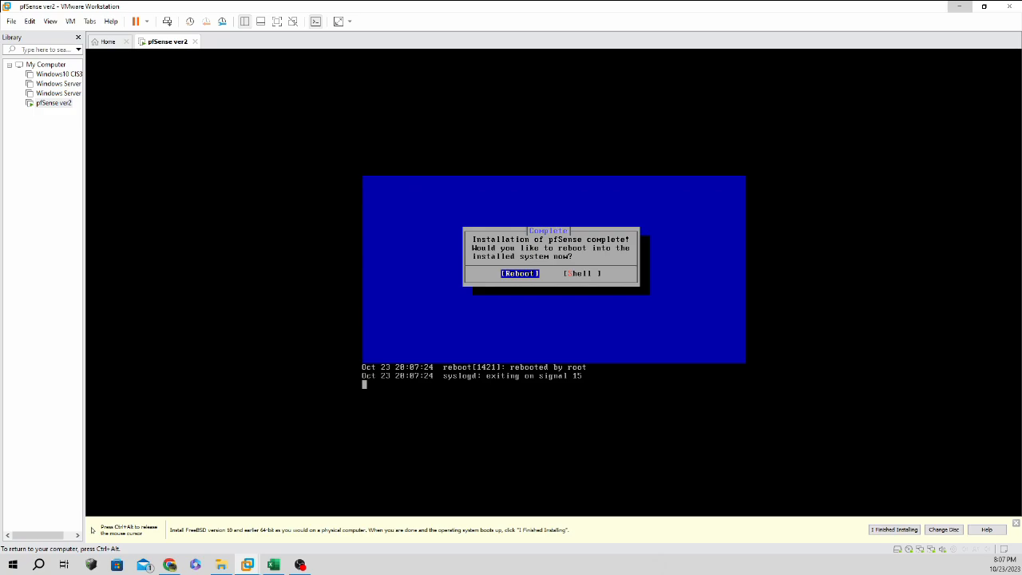
key("ctrl+alt")
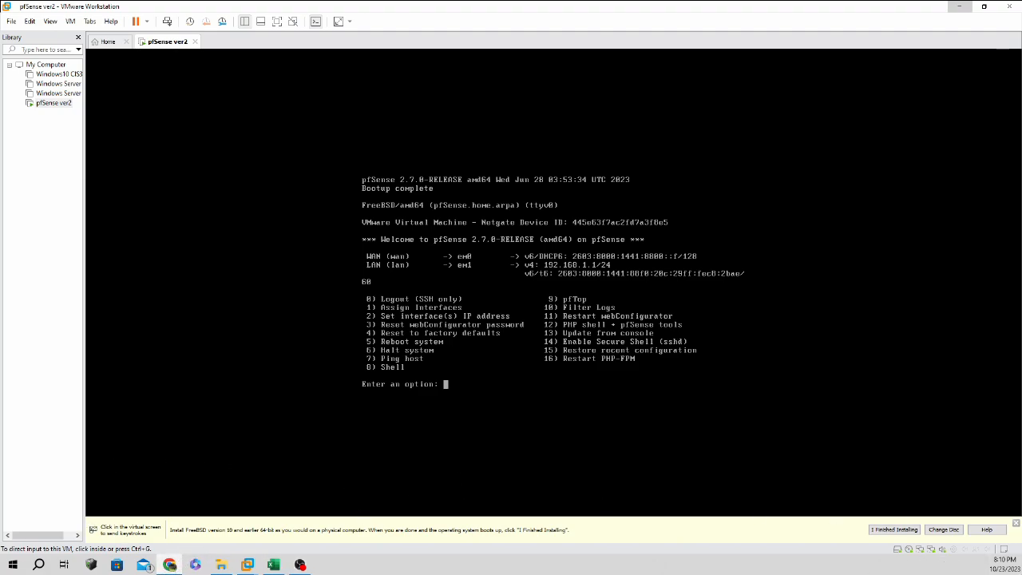
Try loading 192.168.1.1 in a Chrome incognito window, then stop and close it.
left_click(169, 564)
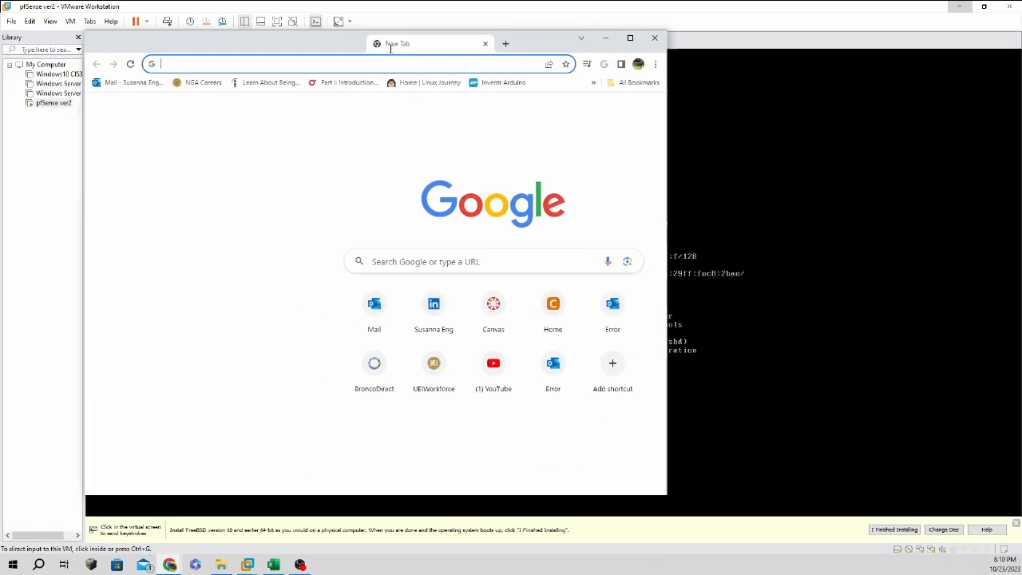
left_click(654, 64)
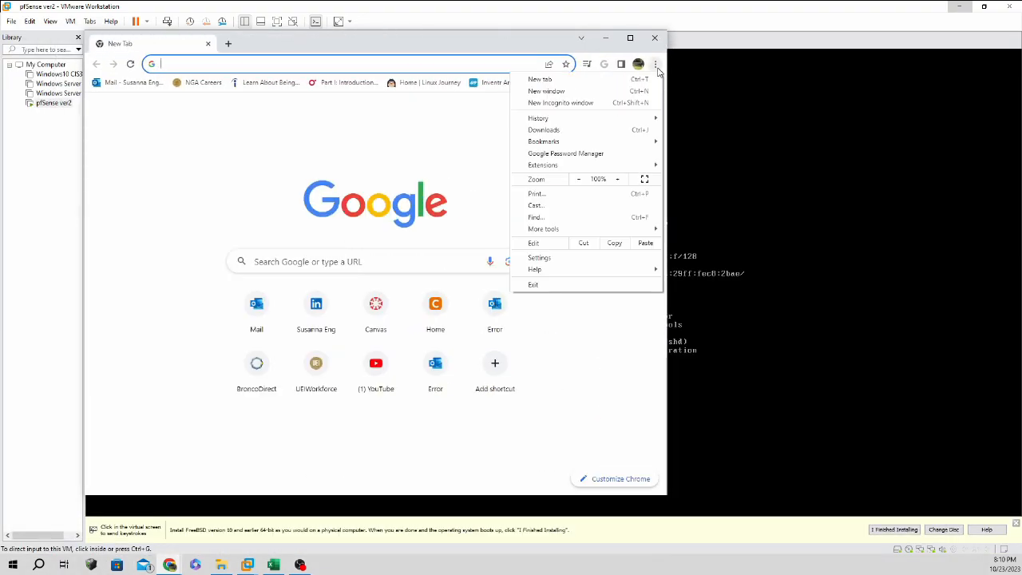
left_click(575, 103)
left_click_drag(601, 44, 597, 73)
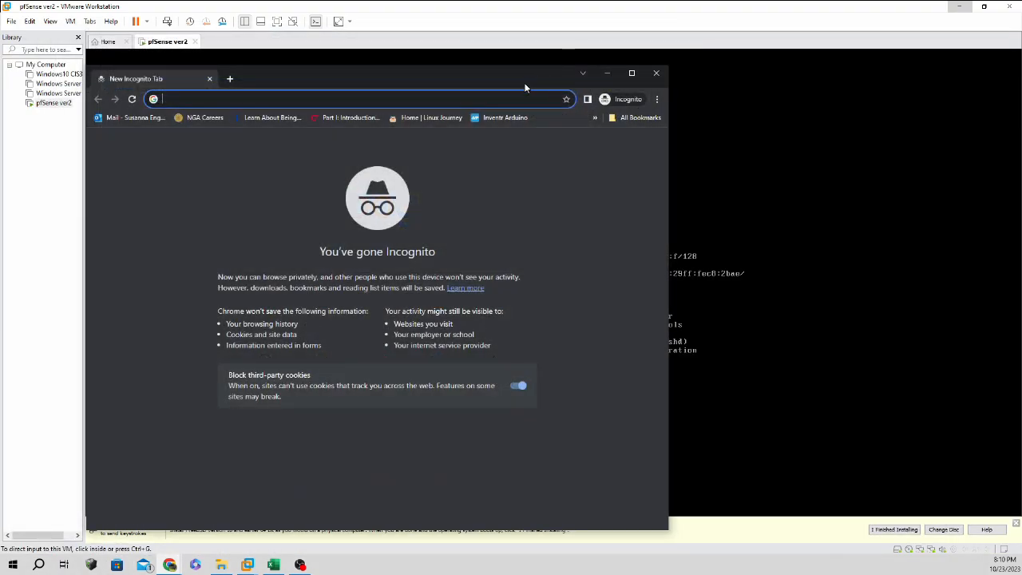
left_click_drag(525, 88, 539, 318)
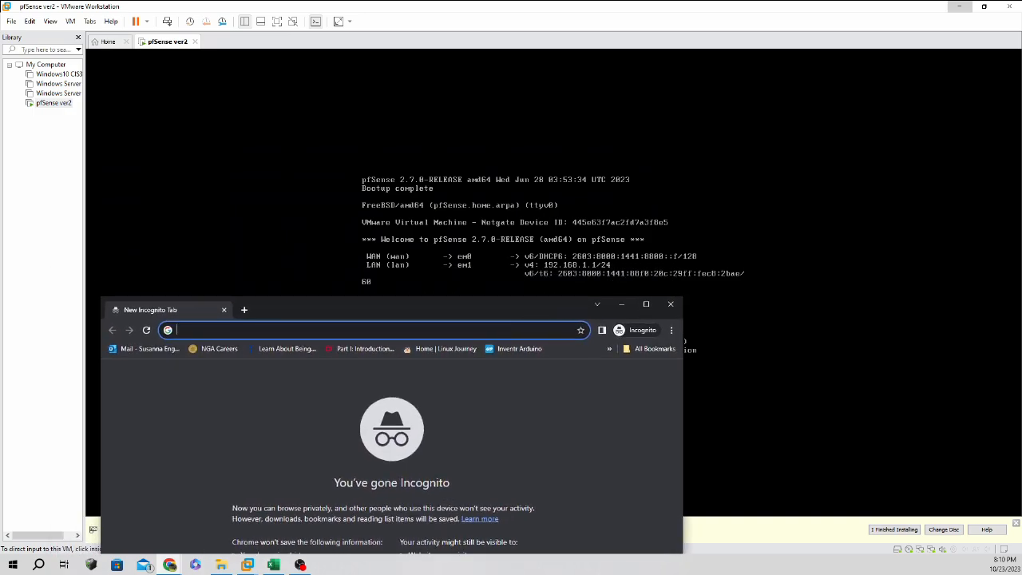
type("192.168")
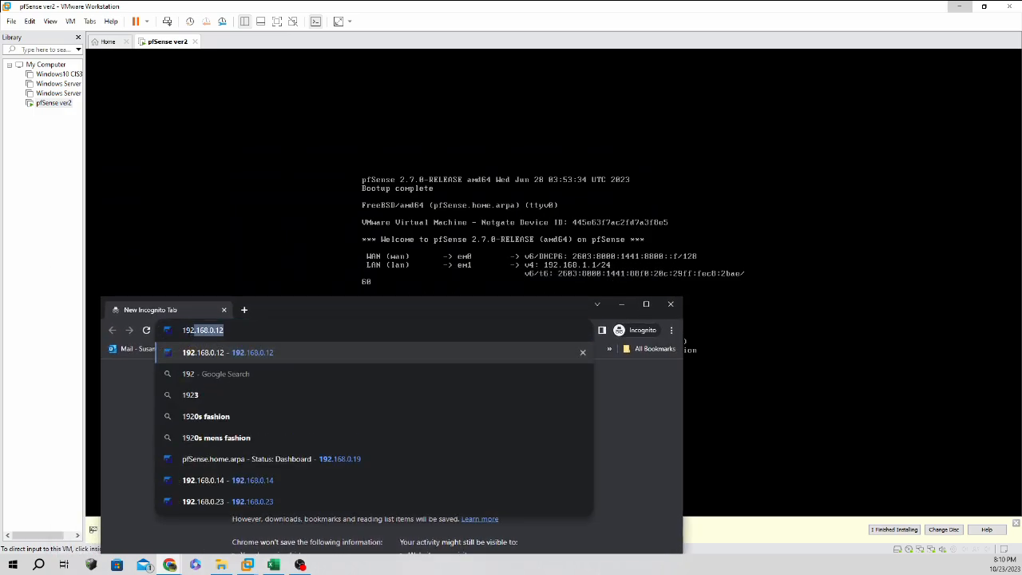
type(".")
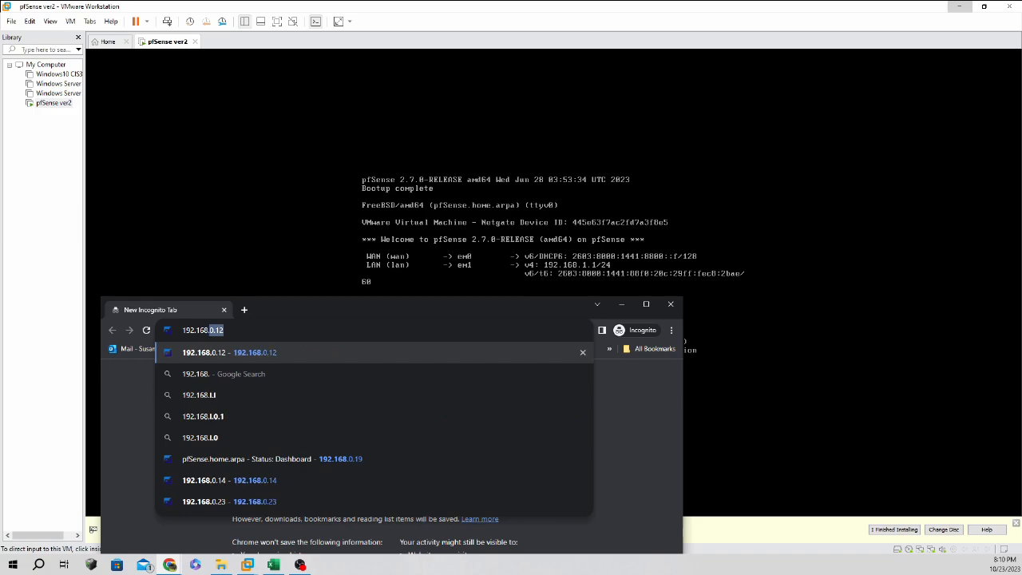
type("1.1.")
key("Return")
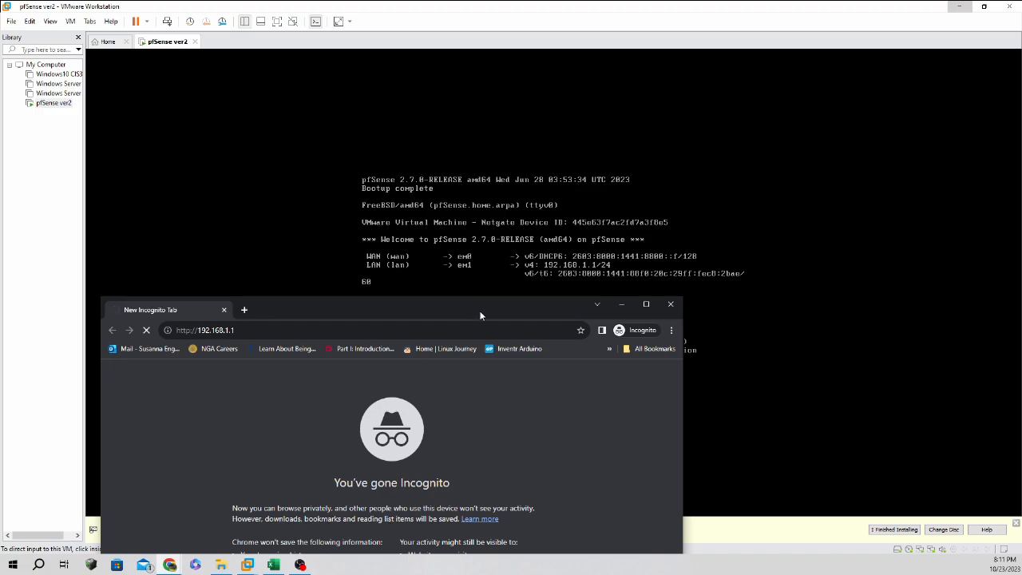
left_click_drag(480, 315, 596, 196)
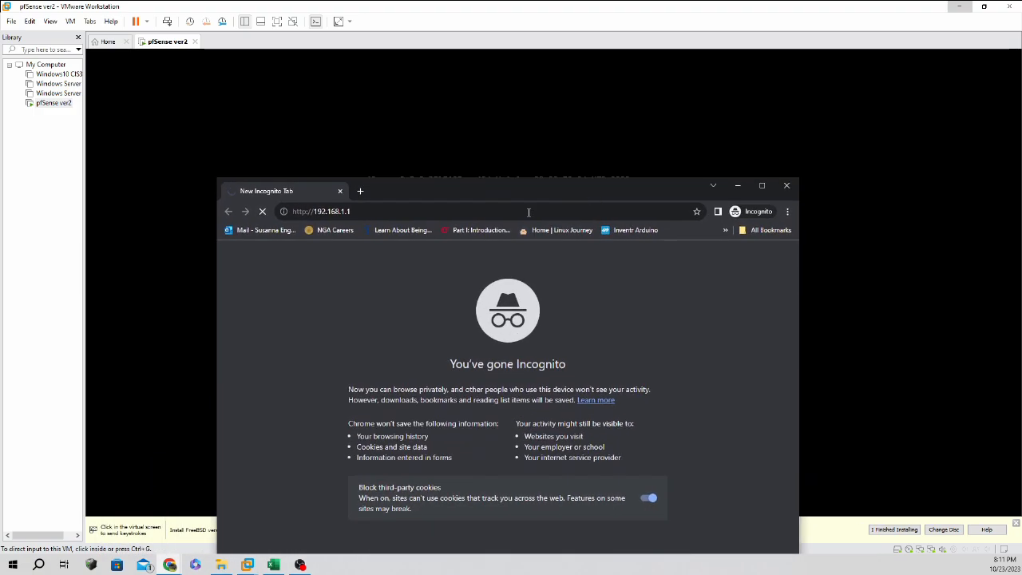
left_click(262, 213)
left_click(339, 190)
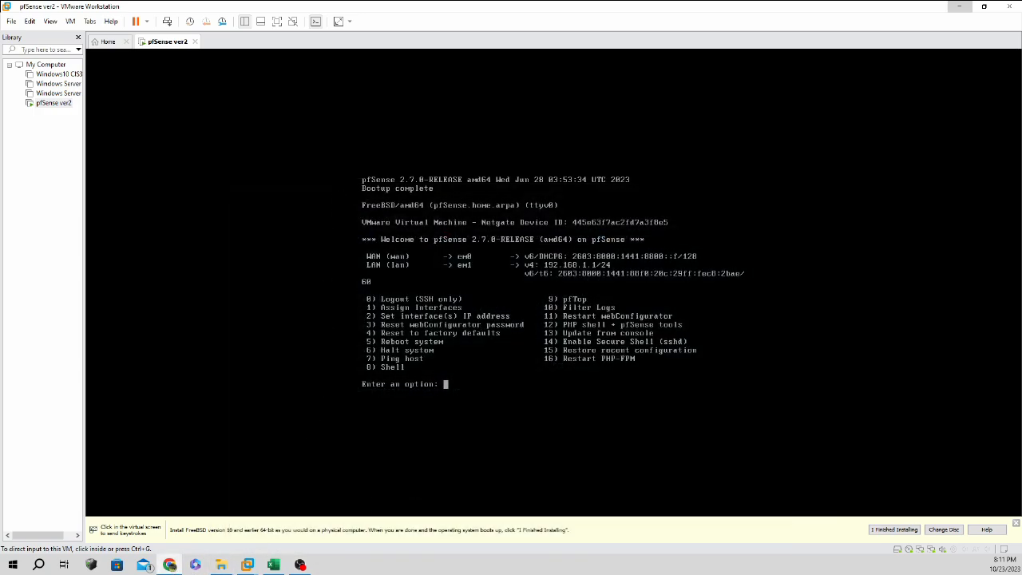
Retry 192.168.1.1 in a regular Chrome window, then close Chrome.
left_click_drag(550, 573, 498, 129)
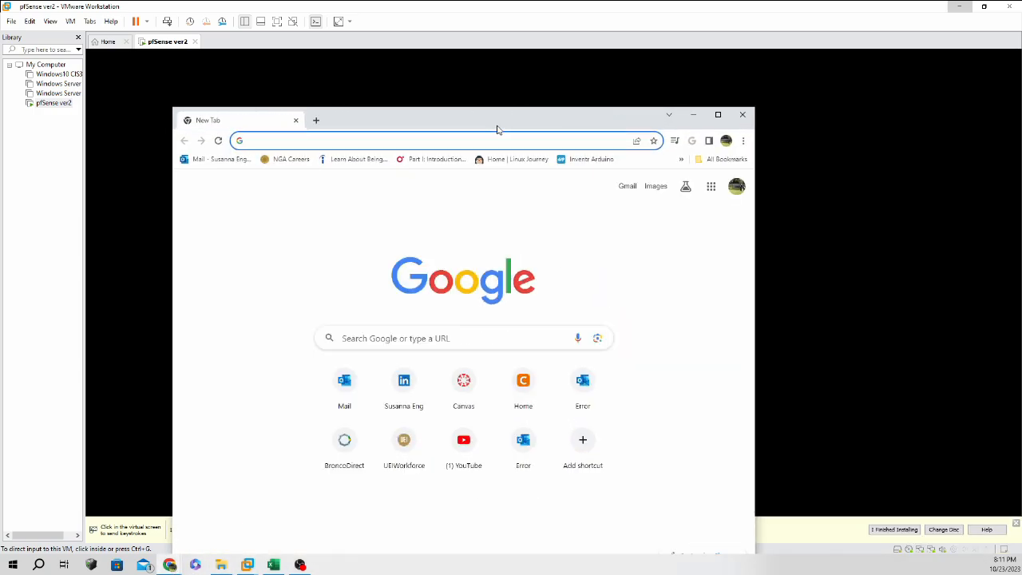
type("192.168")
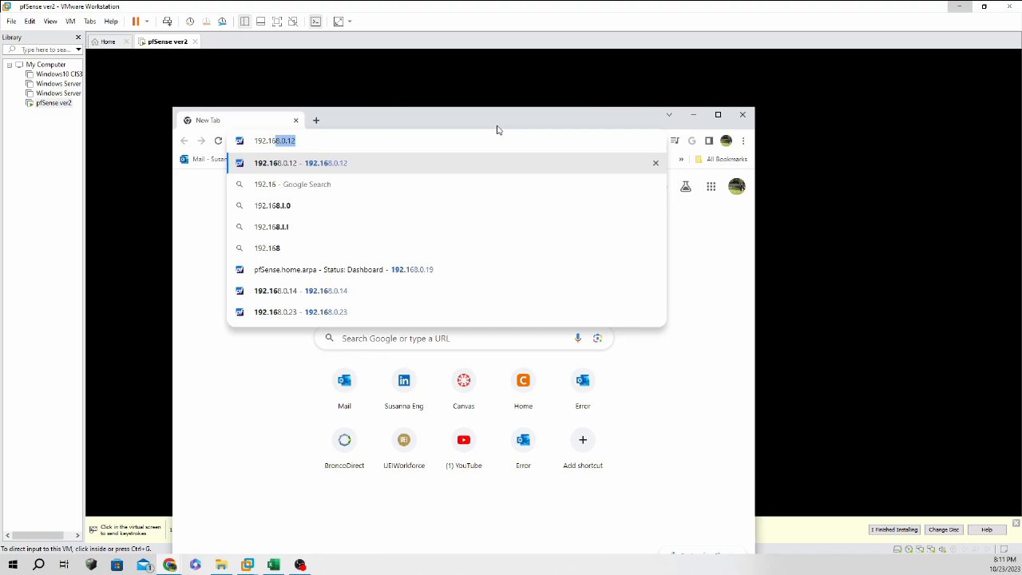
type(".1.1")
key("Return")
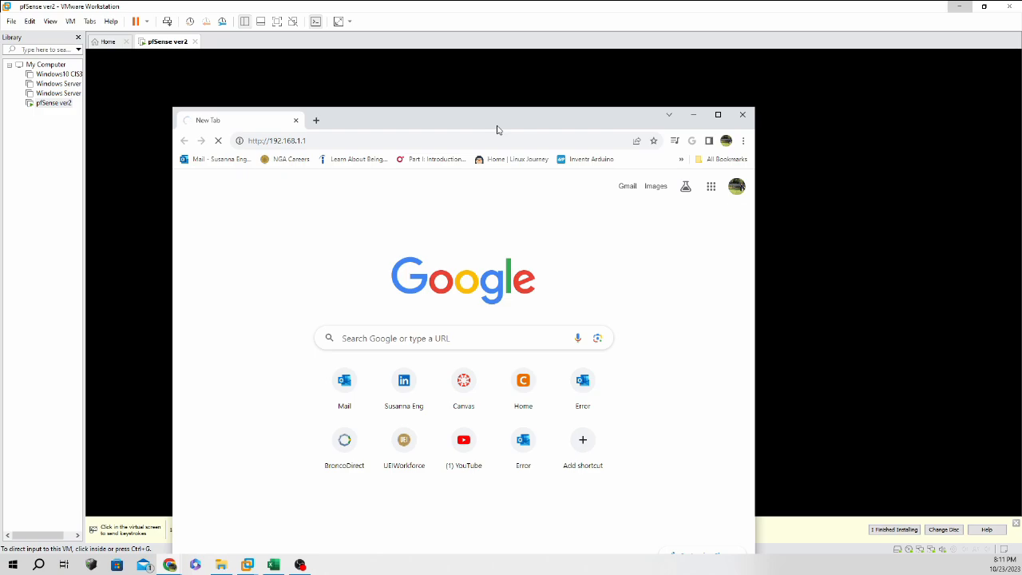
left_click(743, 115)
Reset the pfSense ver2 VM from its Library Power menu and confirm.
right_click(63, 104)
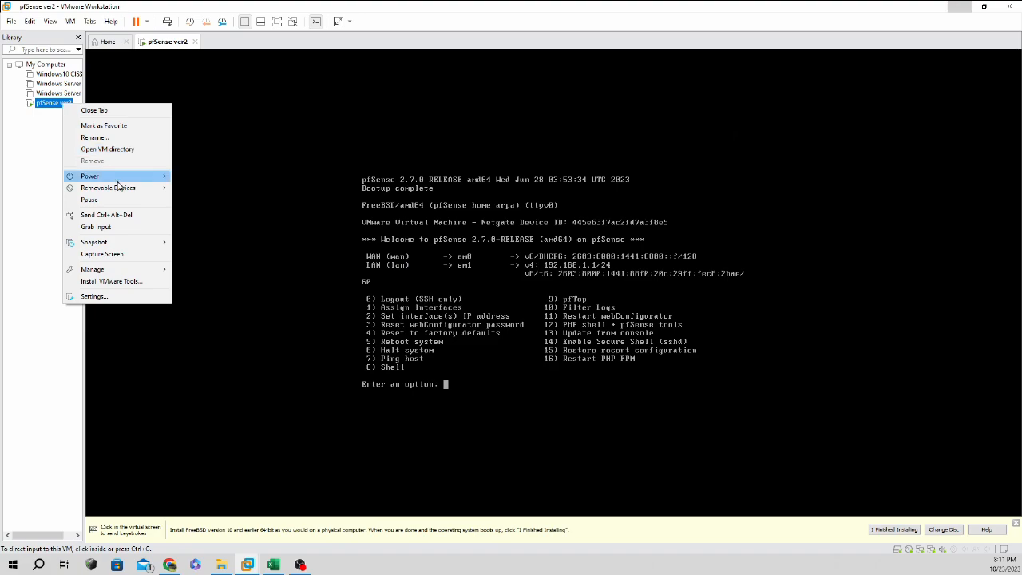
mouse_move(117, 179)
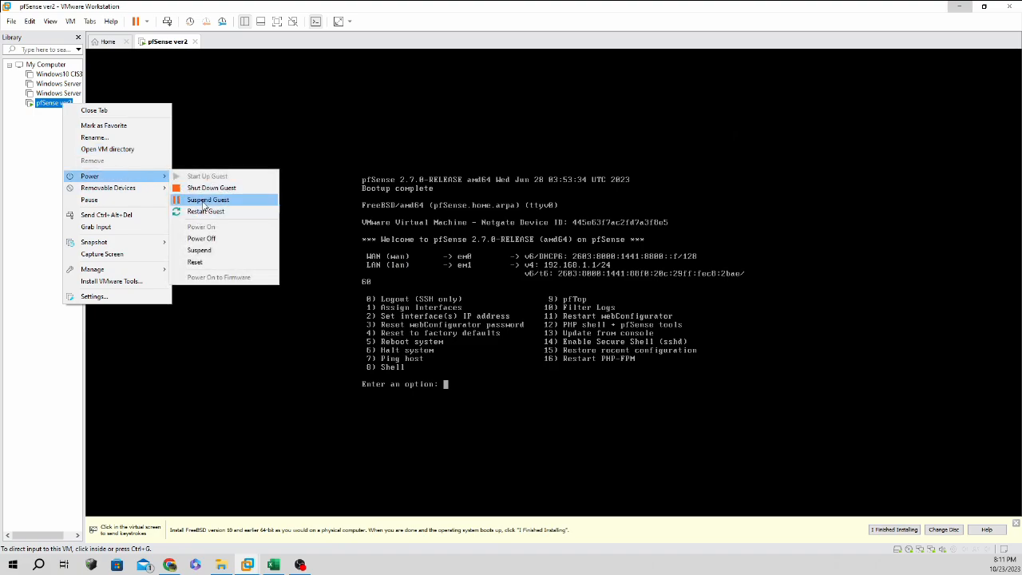
left_click(195, 262)
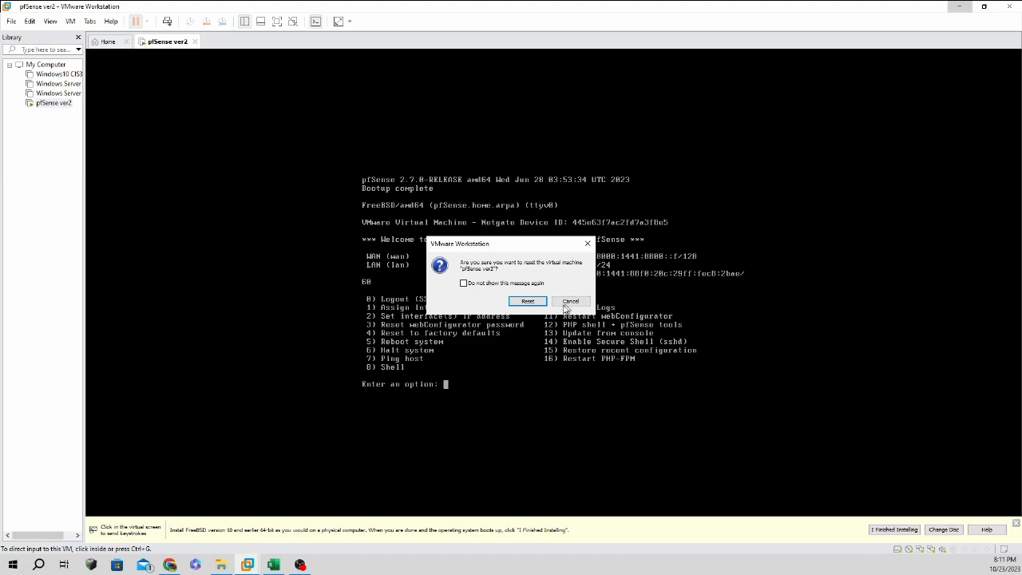
left_click(529, 302)
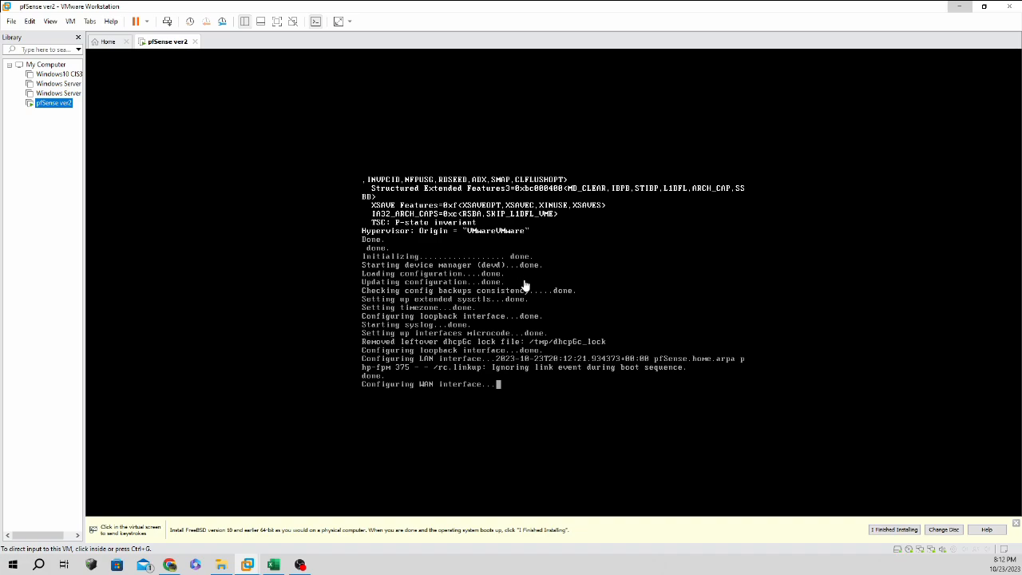
Review pfSense ver2's processors, CD/DVD, bridged and VMnet11 adapters, USB, sound and display settings.
right_click(46, 104)
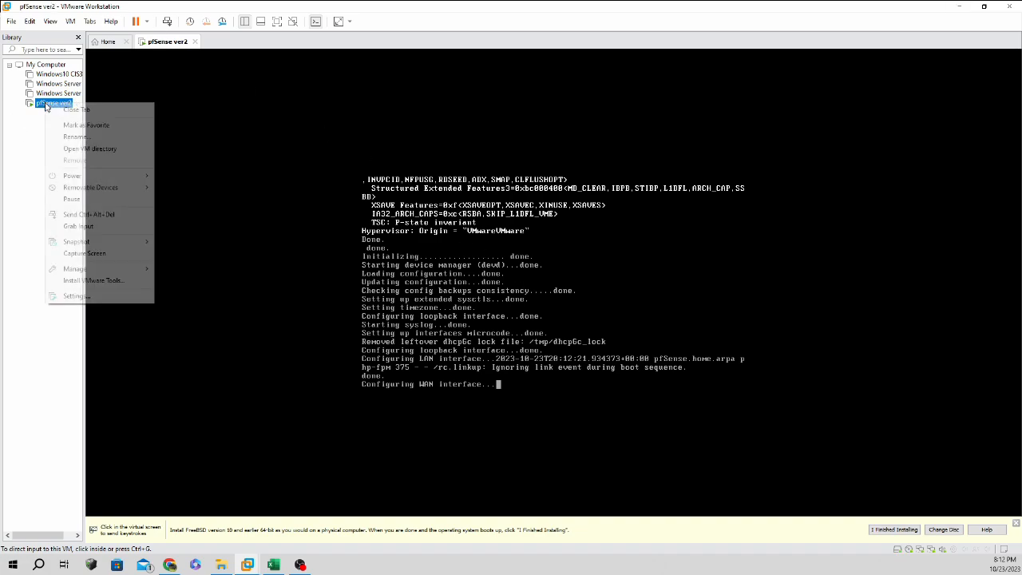
left_click(102, 297)
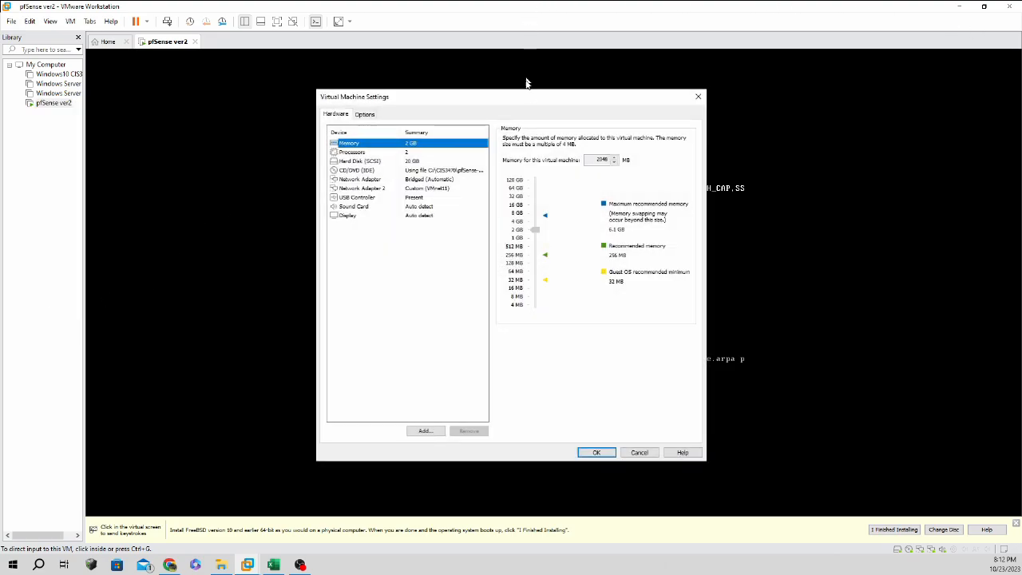
left_click_drag(525, 97, 214, 111)
left_click(105, 167)
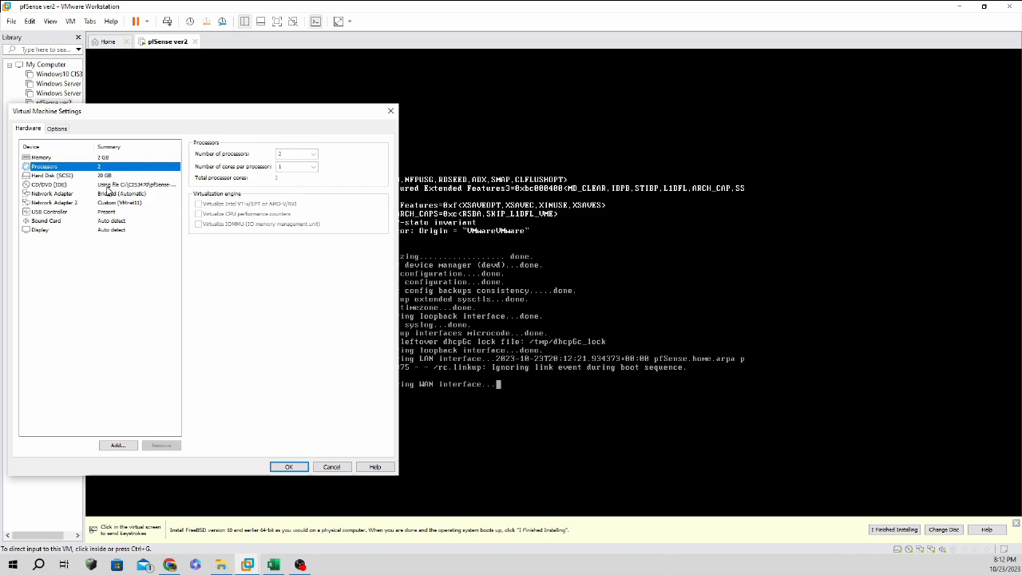
left_click(107, 184)
left_click(112, 193)
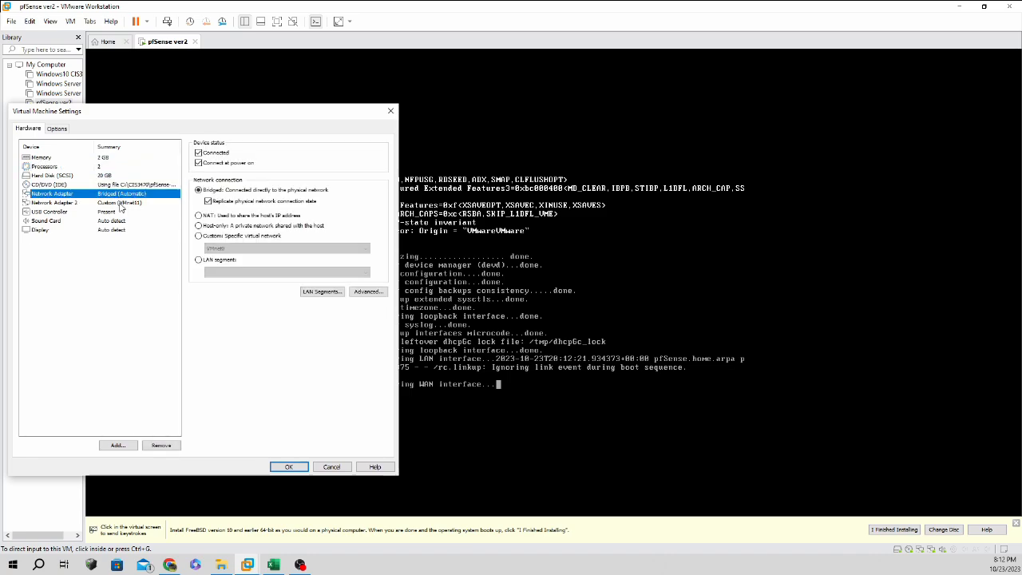
left_click(121, 203)
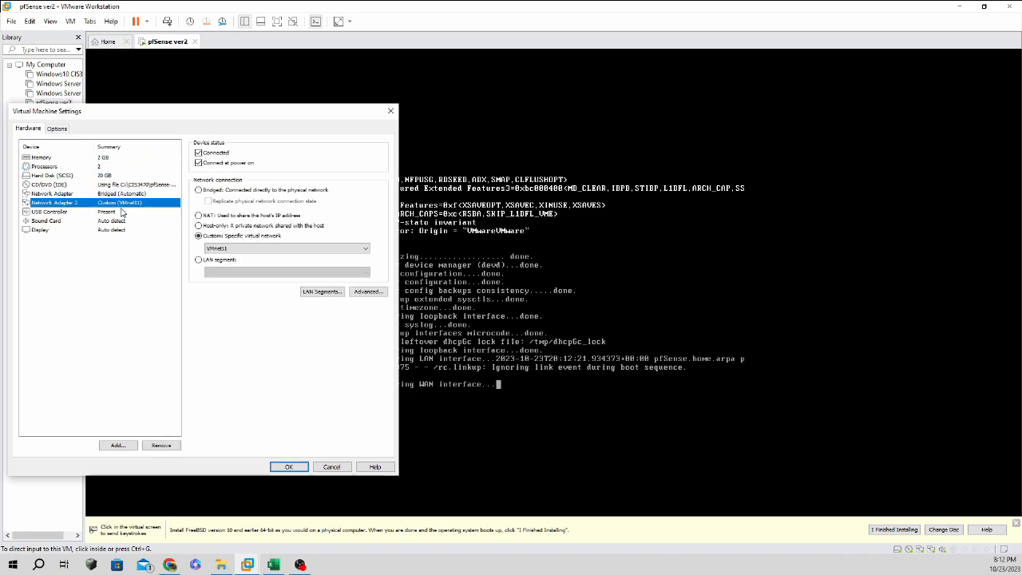
left_click(121, 212)
left_click(108, 222)
left_click(104, 230)
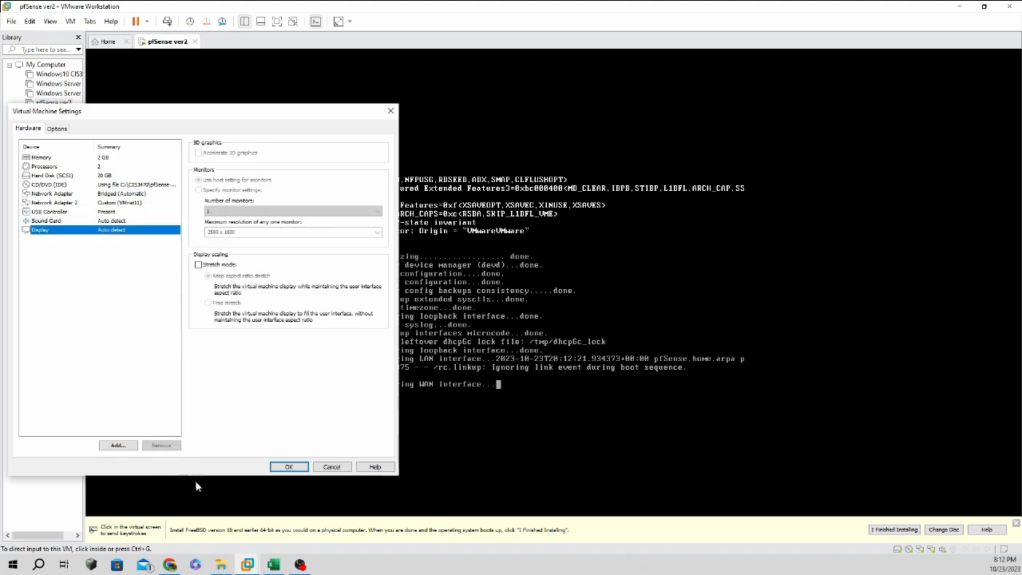
left_click(279, 466)
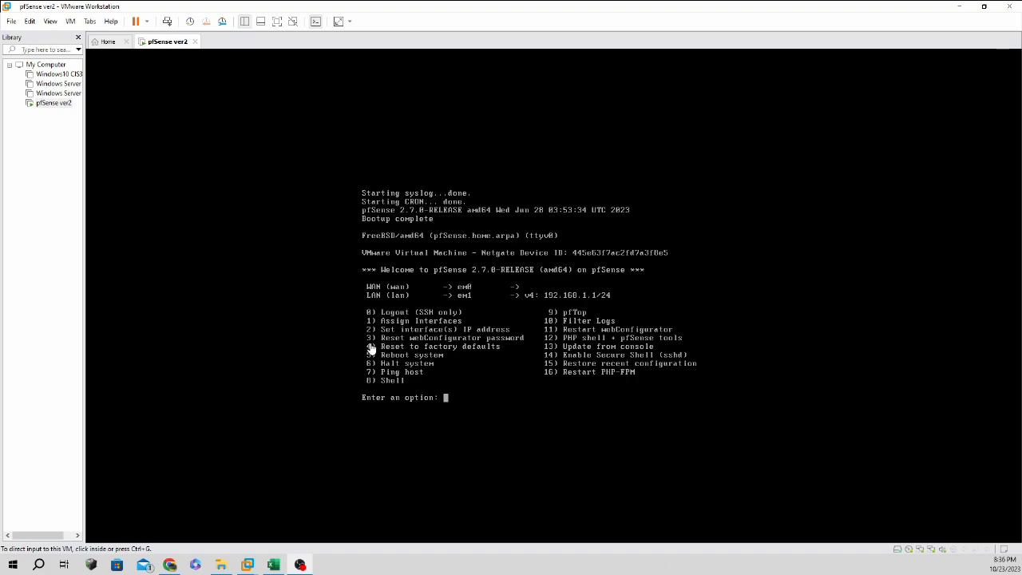
Under console option 2, pick WAN interface 1, decline DHCP, and enter 192.168.0.251/24.
left_click(455, 401)
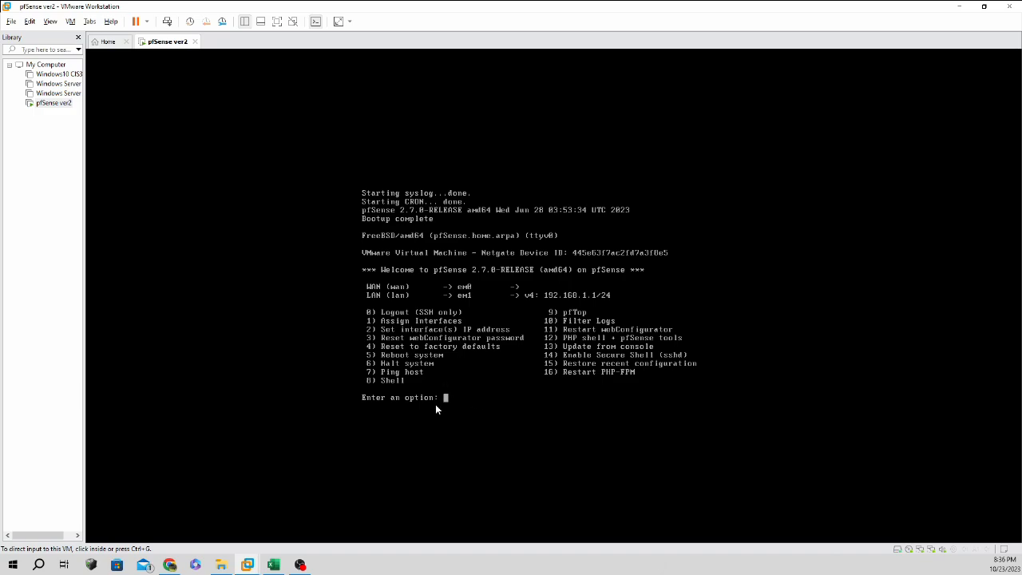
left_click(608, 487)
type("2")
key("Return")
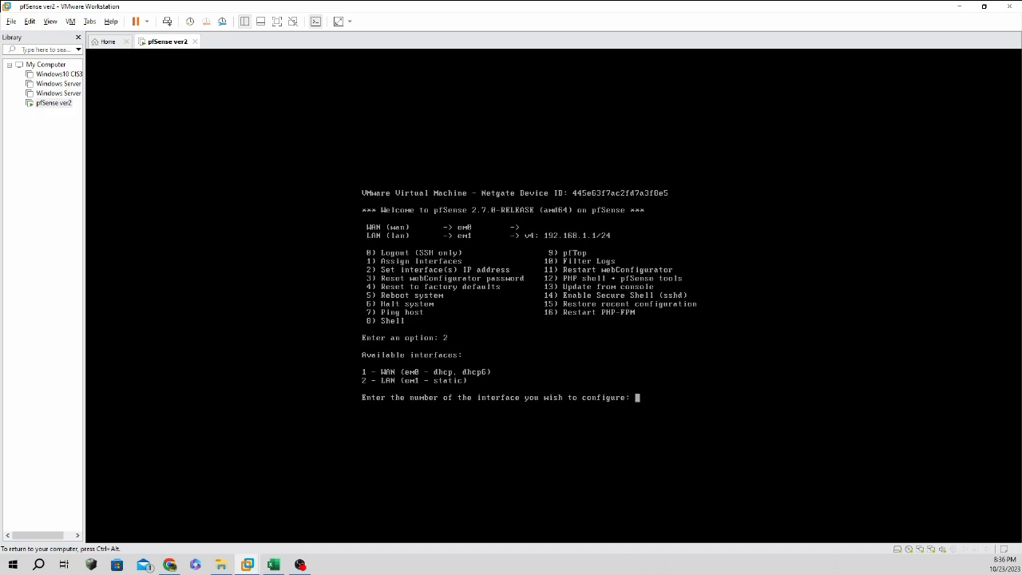
type("1")
key("Return")
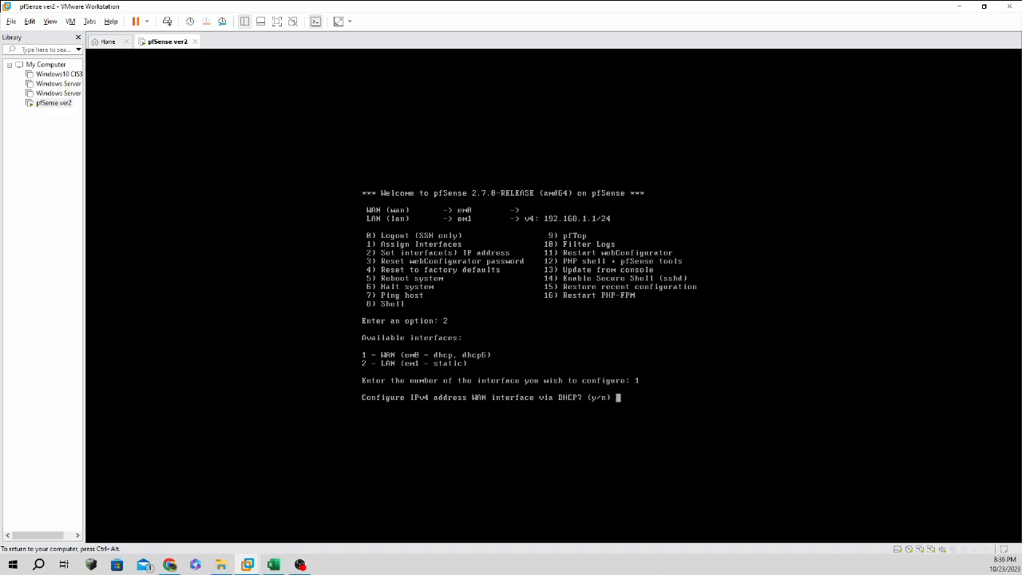
type("n")
key("Return")
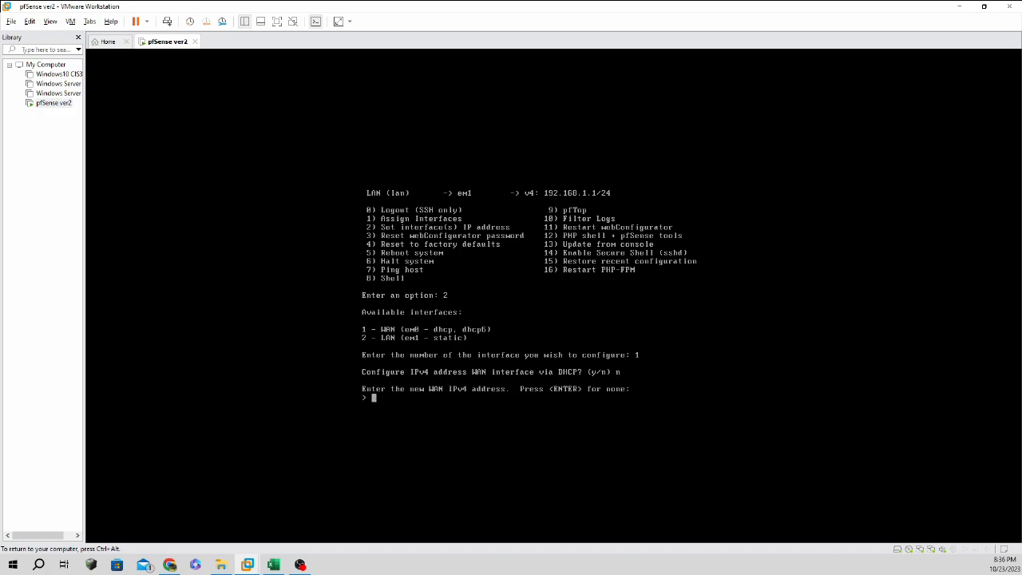
type("192.168.0.251")
key("Return")
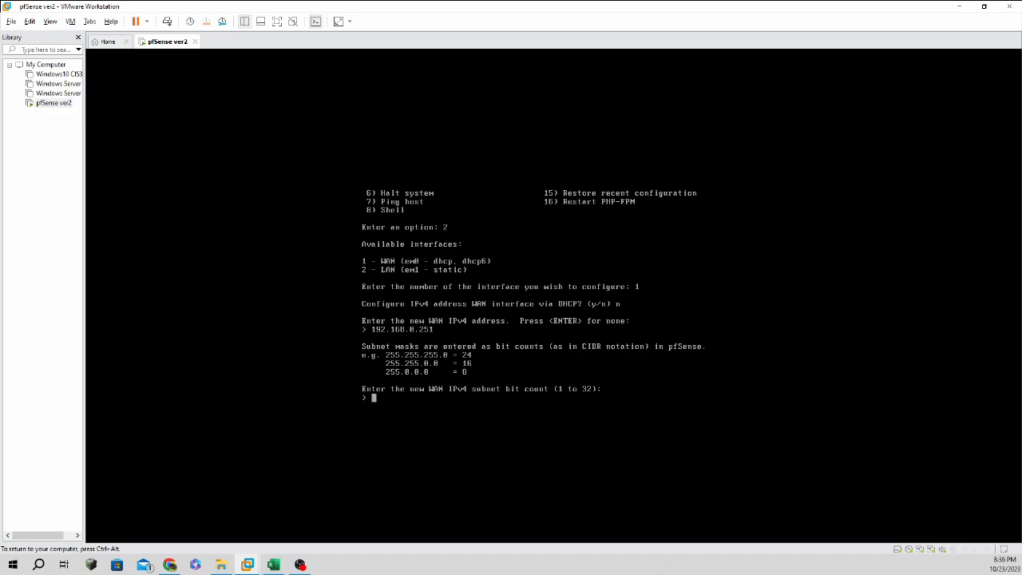
type("24")
key("Return")
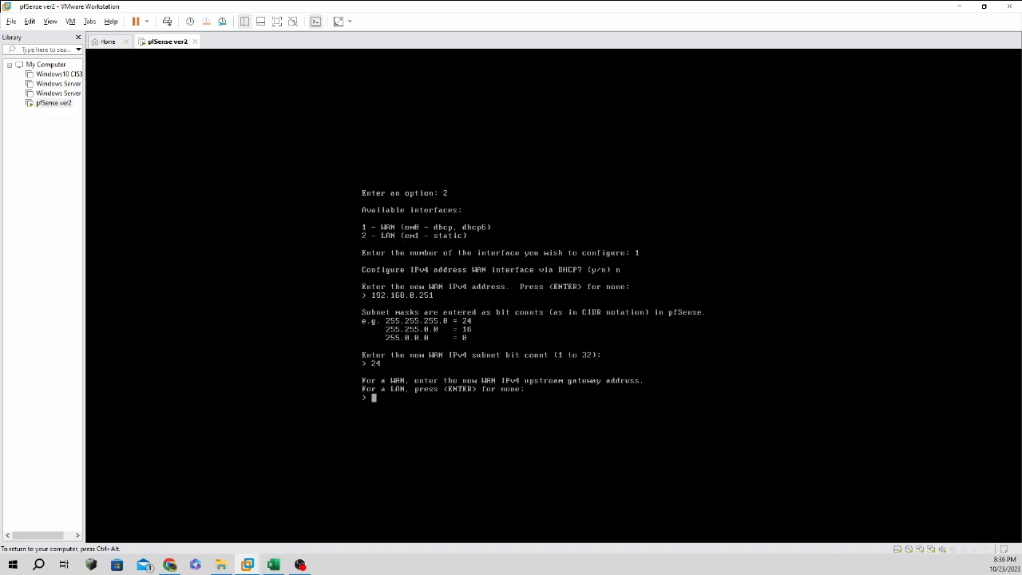
Set 192.168.0.1 as the WAN default gateway and decline IPv6 DHCP and addressing.
type("192.168.0.1")
key("Return")
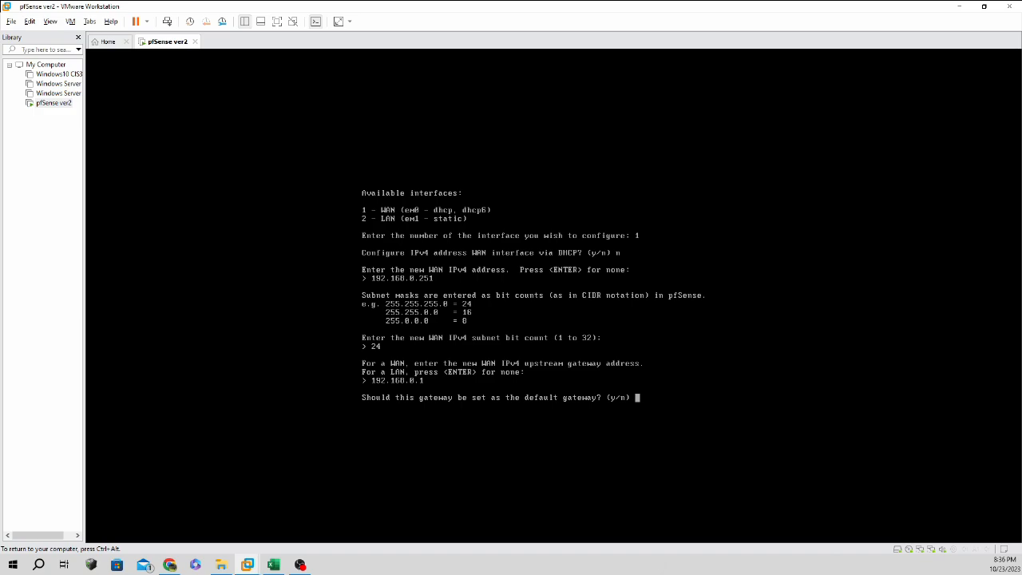
type("y")
key("Return")
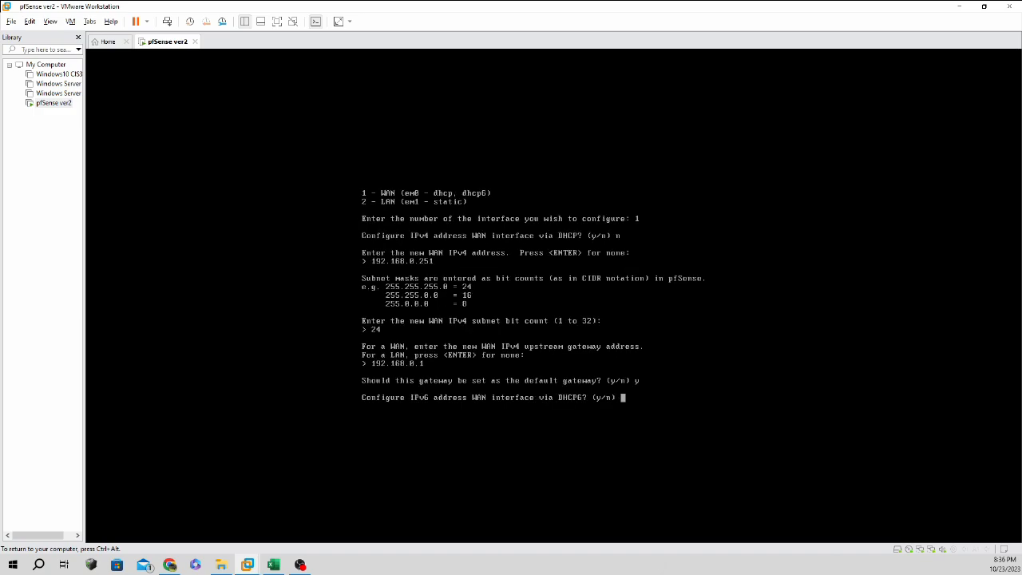
type("n")
key("Return")
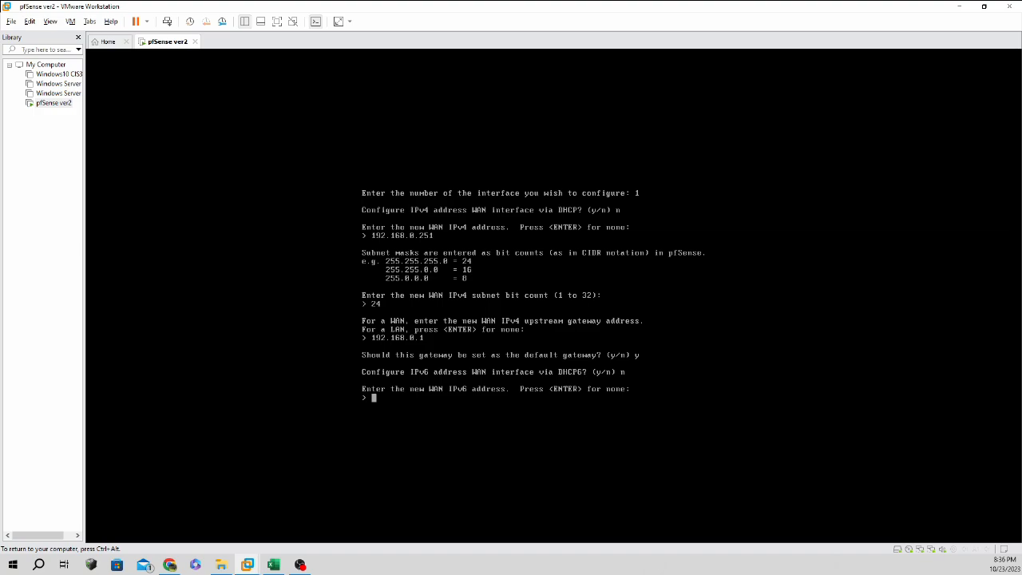
type("n")
key("Return")
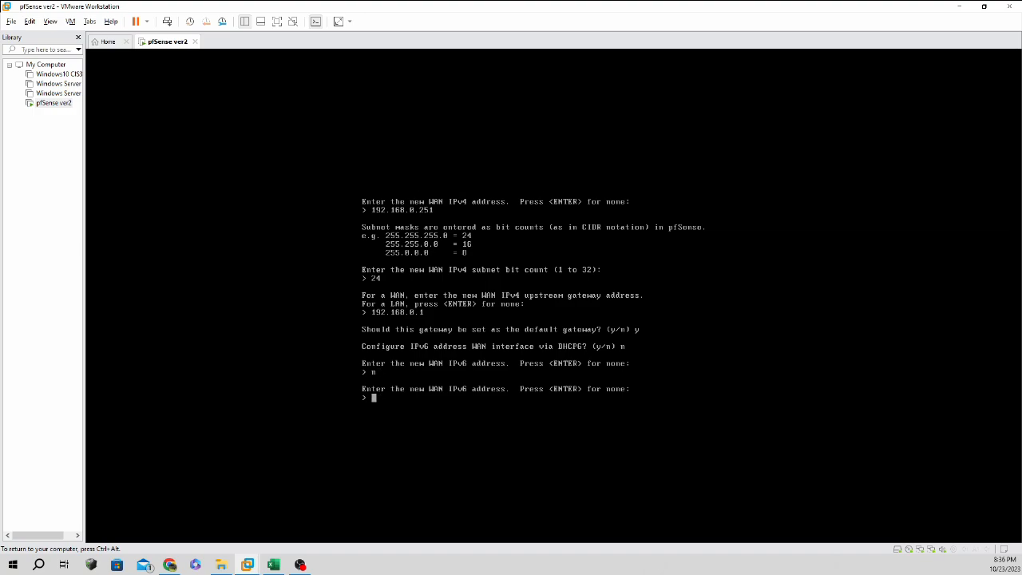
type("n")
key("Return")
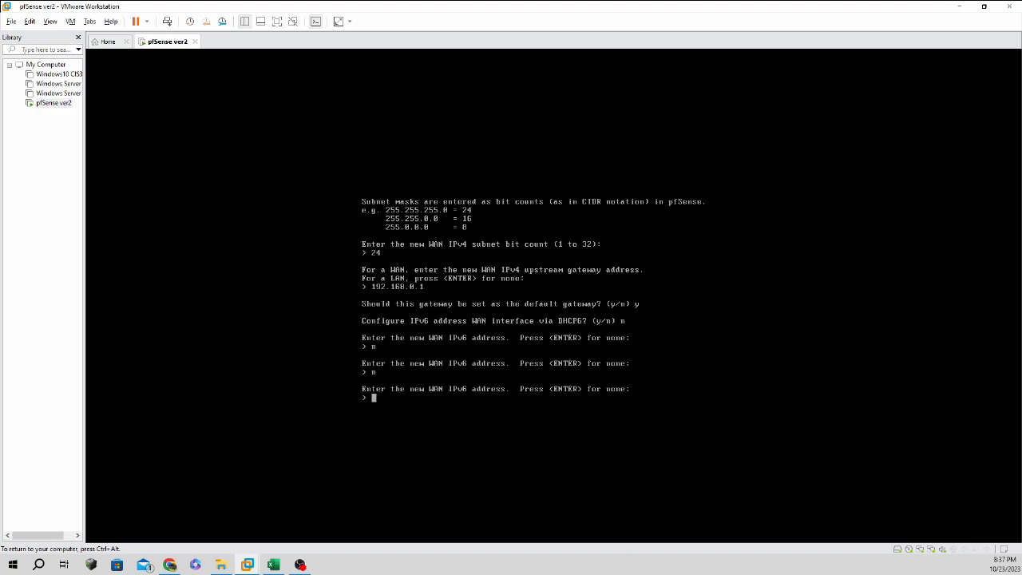
key("ctrl+alt")
left_click(169, 564)
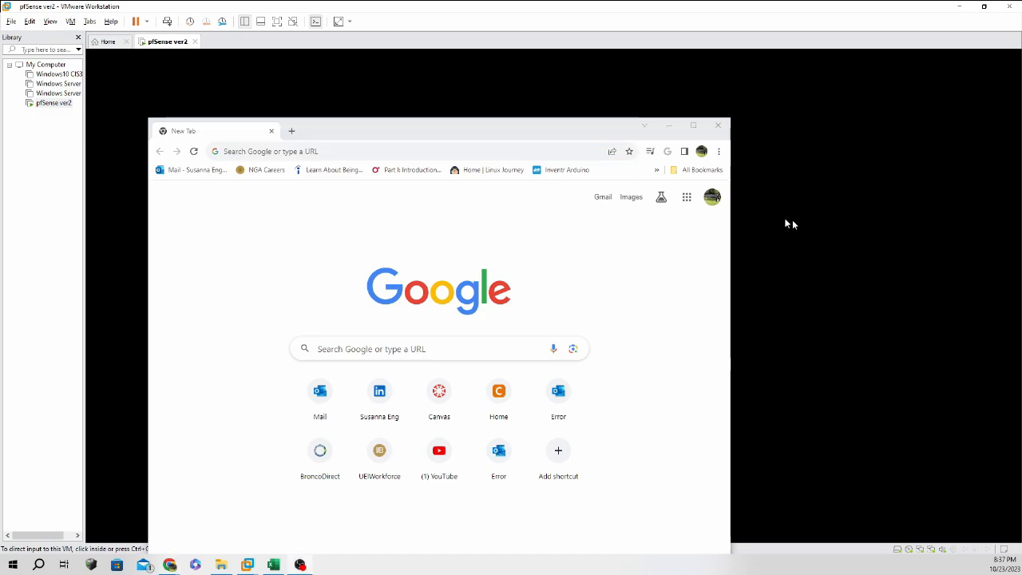
left_click(719, 151)
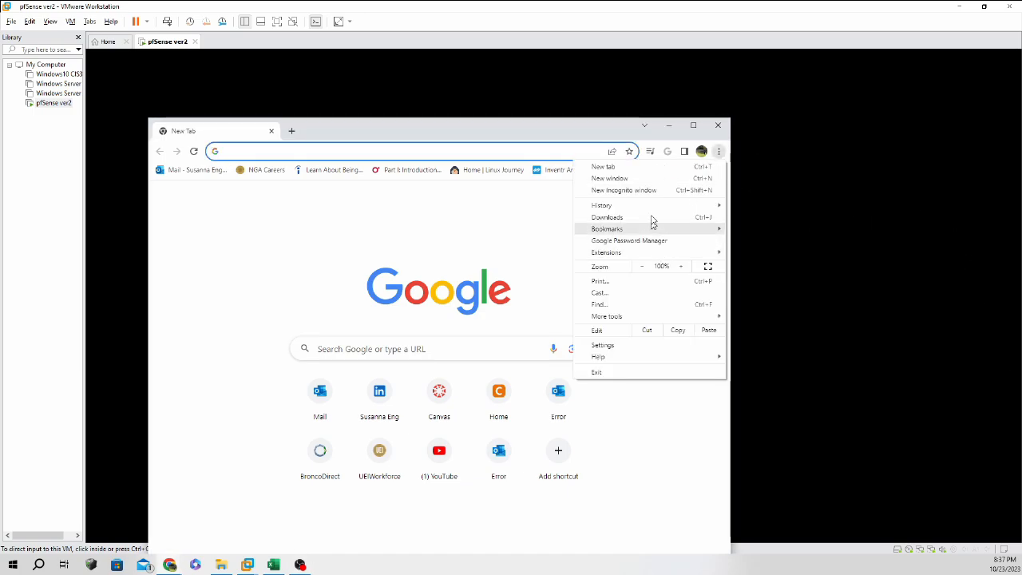
left_click(657, 190)
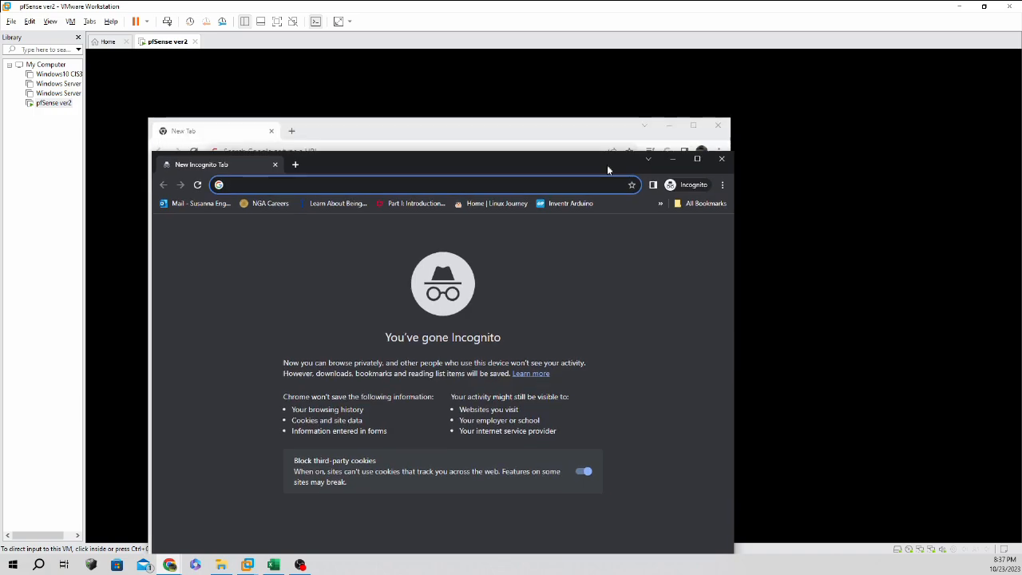
left_click(717, 125)
left_click_drag(509, 166, 549, 343)
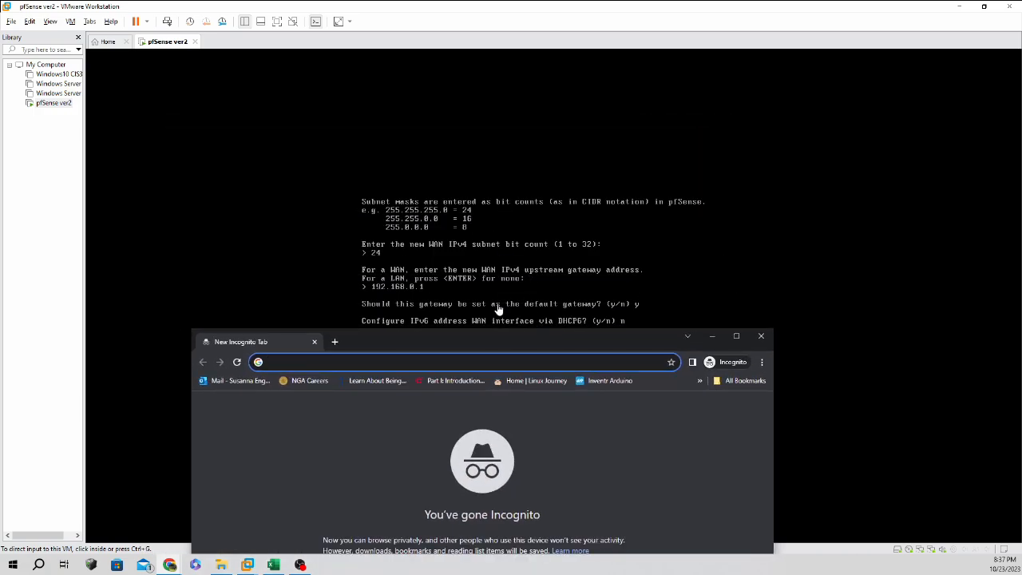
type("http")
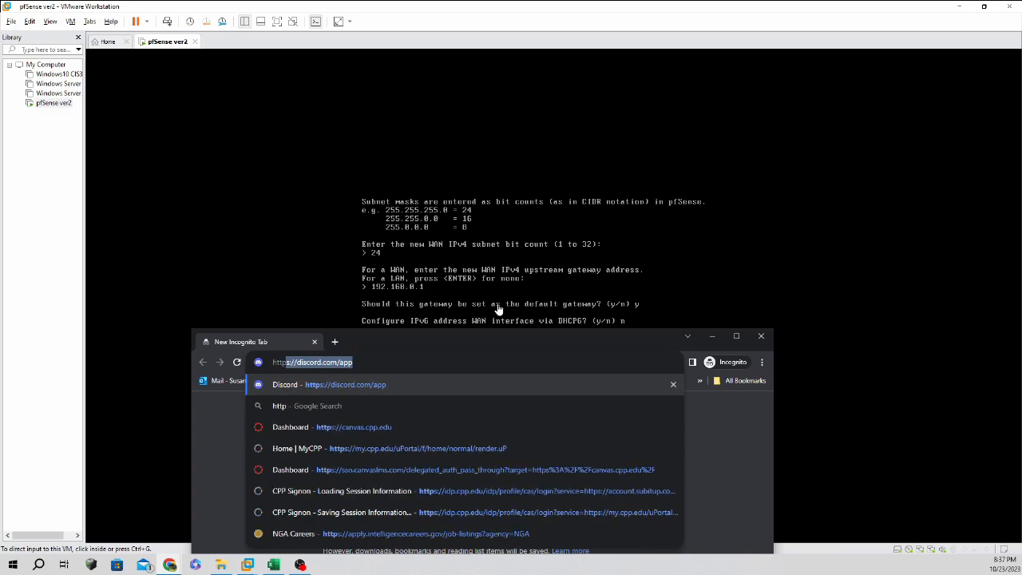
type("s://192")
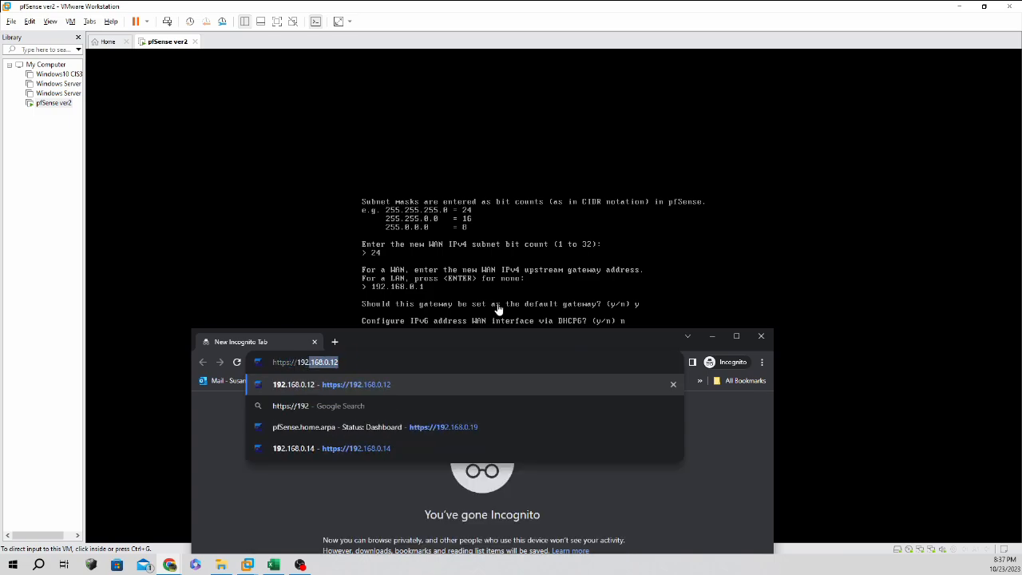
type(".168.1.1")
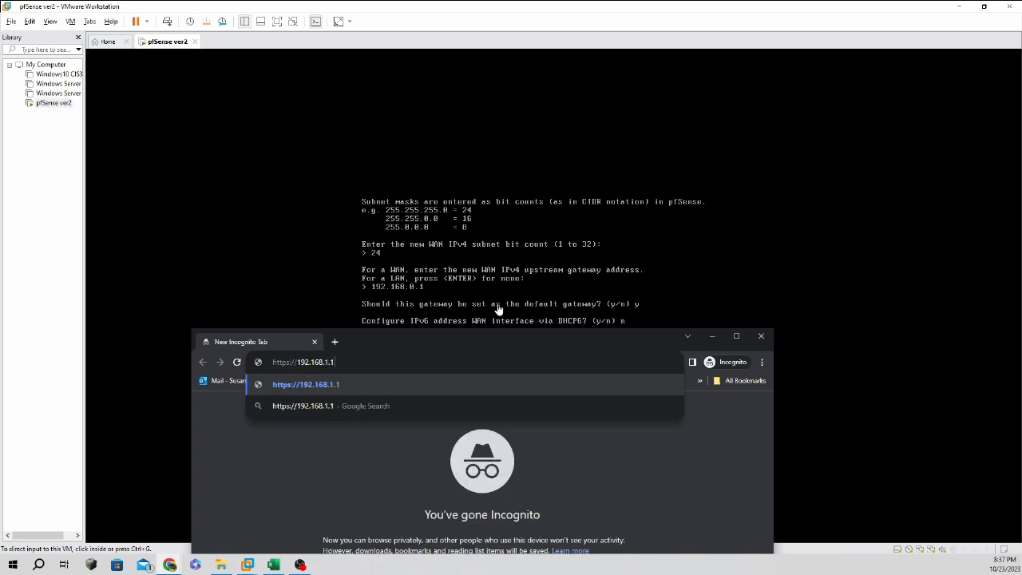
key("Return")
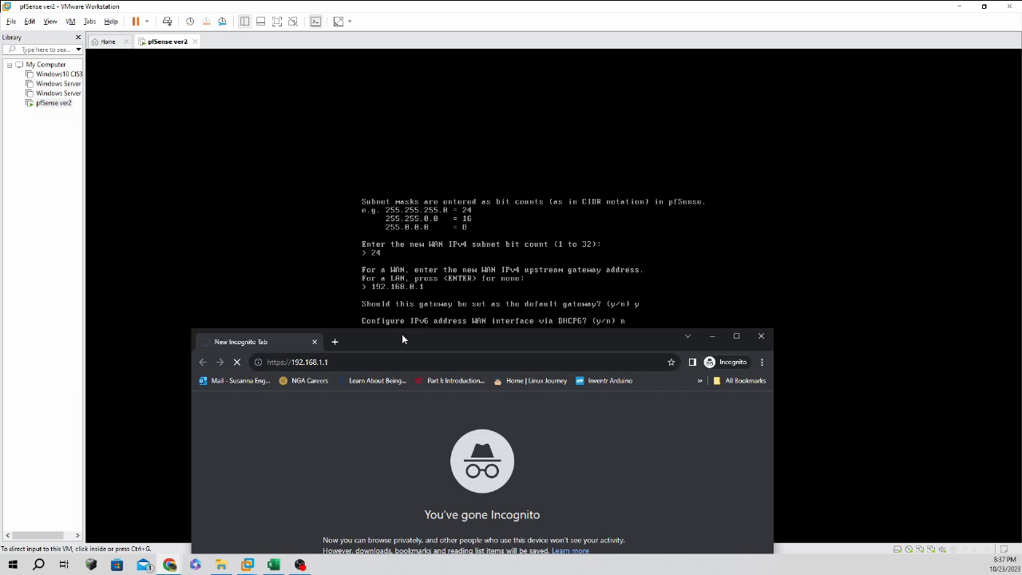
left_click_drag(401, 339, 302, 87)
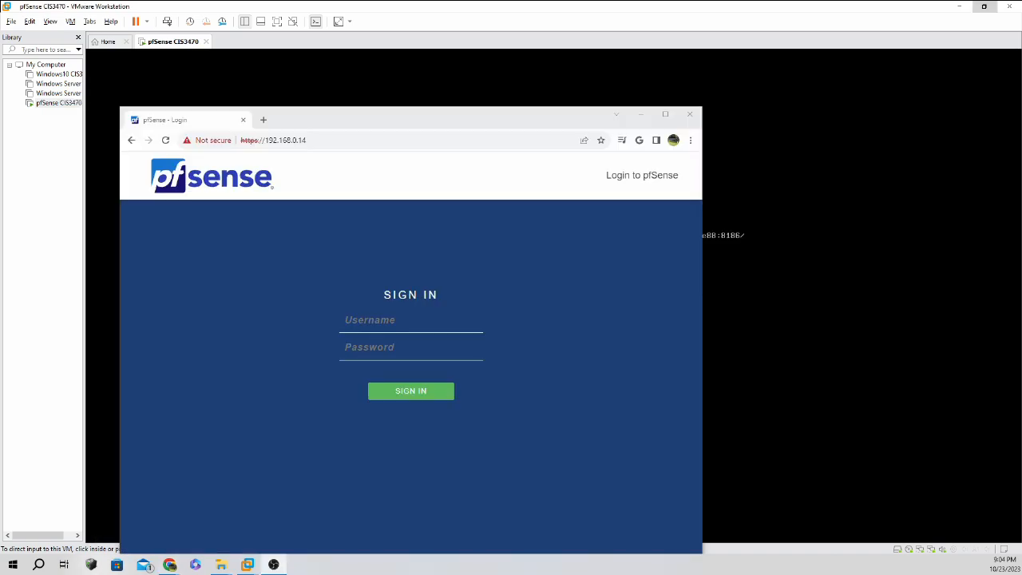
Log in to the pfSense webConfigurator with the admin username and its password.
left_click_drag(461, 118, 480, 183)
type("pfse")
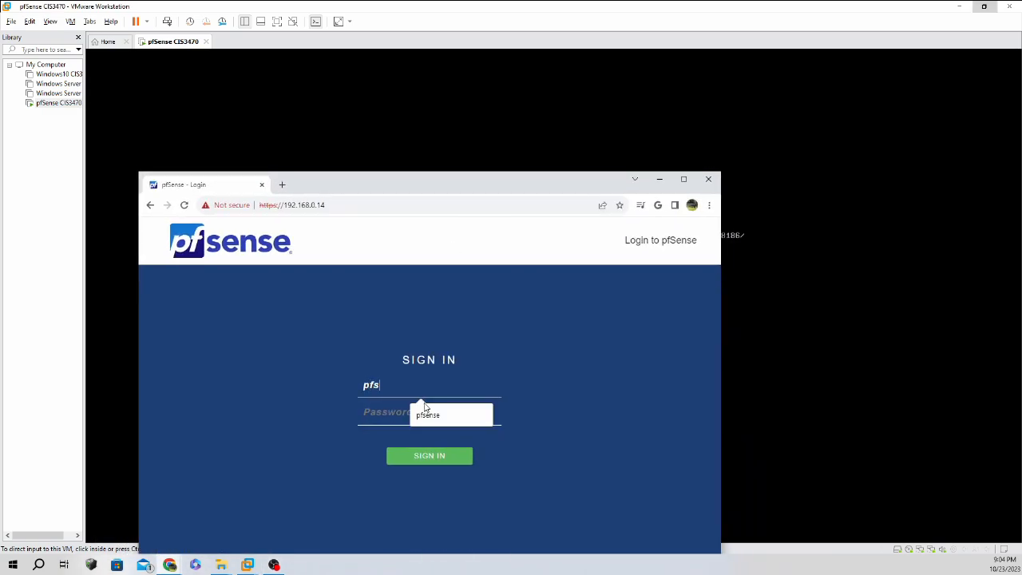
key("BackSpace")
key("BackSpace")
key("BackSpace")
key("BackSpace")
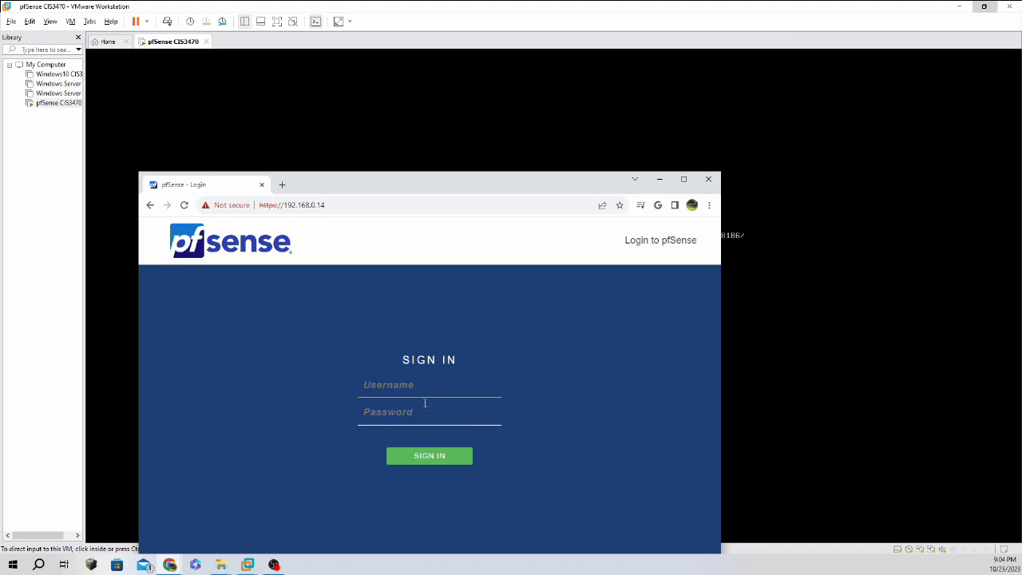
type("adm")
left_click(425, 414)
type("pfsense")
key("Return")
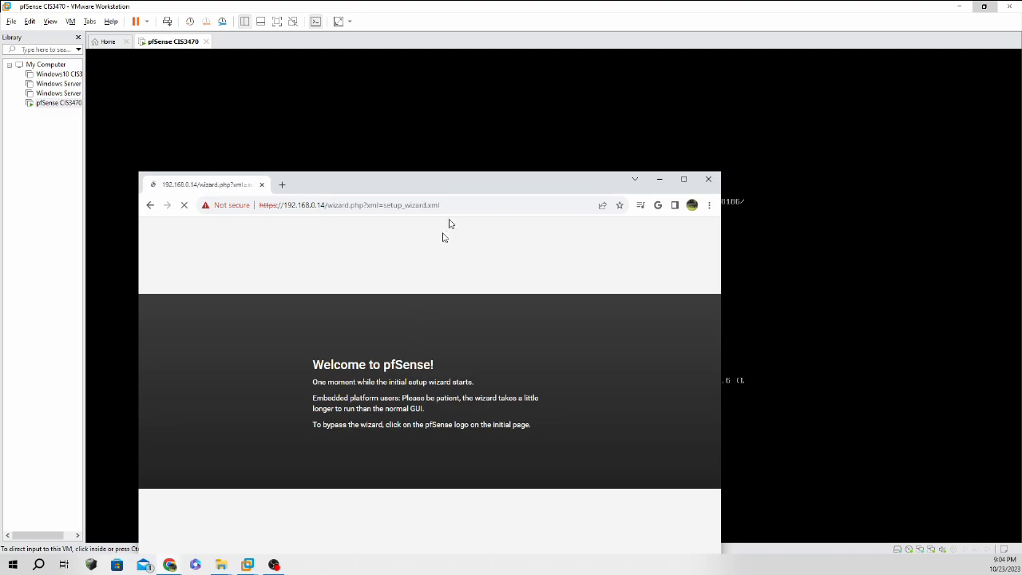
left_click_drag(455, 187, 448, 157)
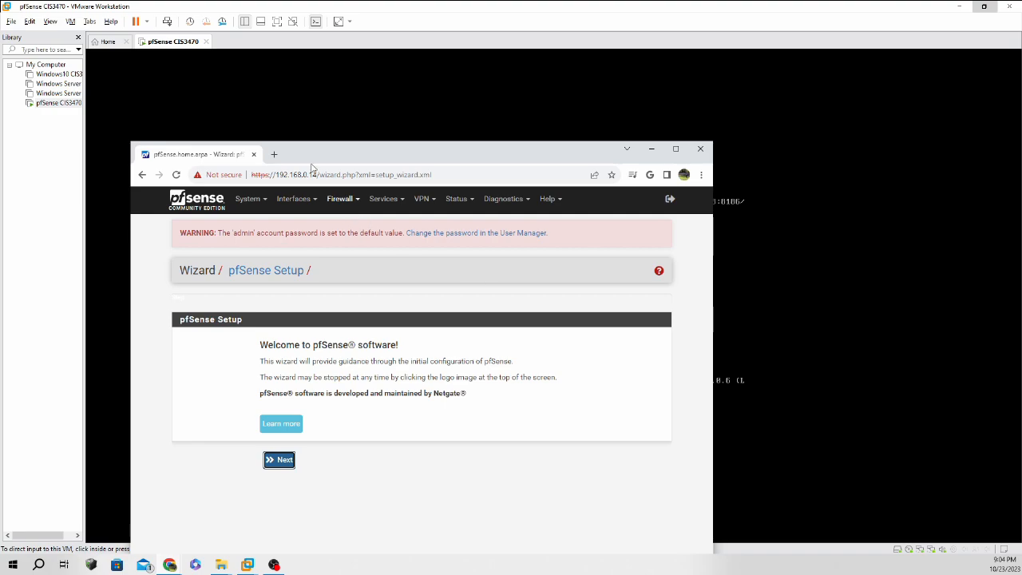
Review the LAN, WAN and Floating rule lists under Firewall > Rules, ending on LAN.
left_click(342, 201)
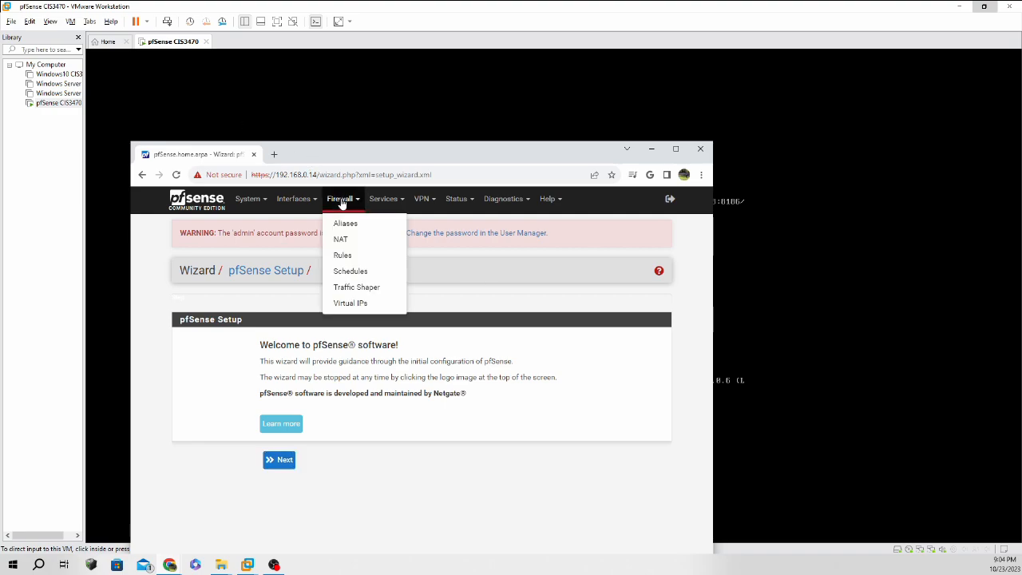
left_click(356, 255)
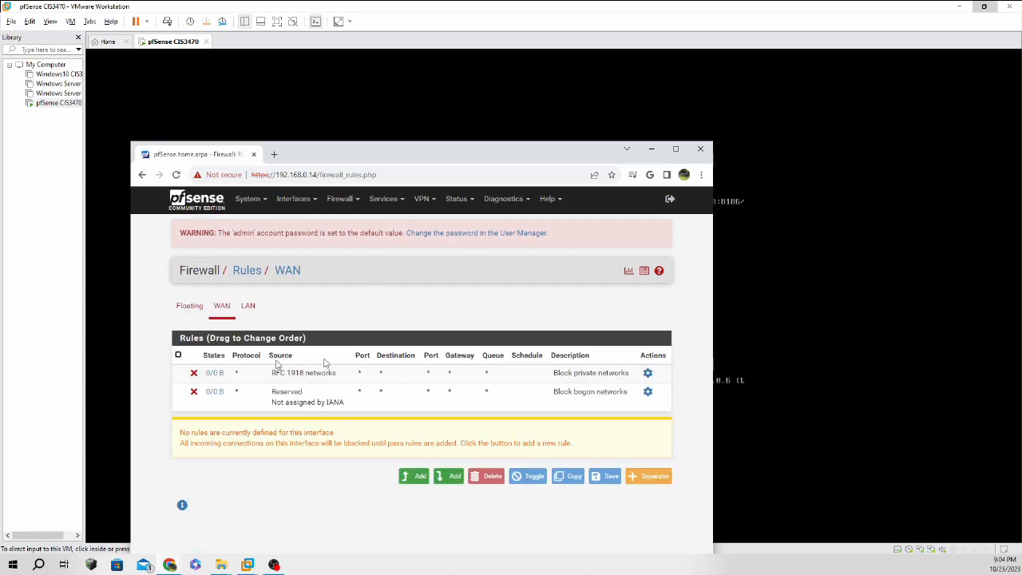
mouse_move(209, 385)
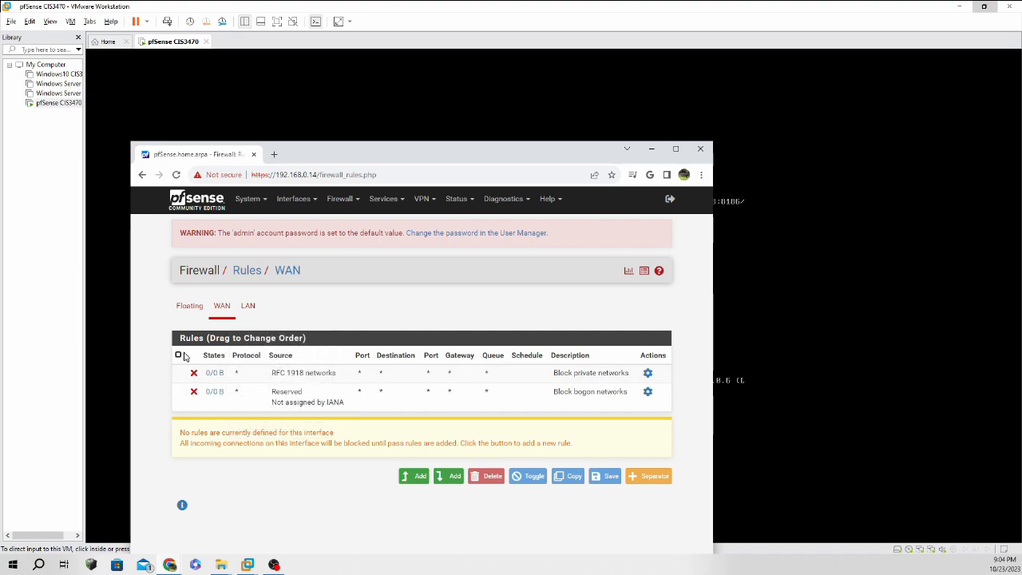
left_click(249, 307)
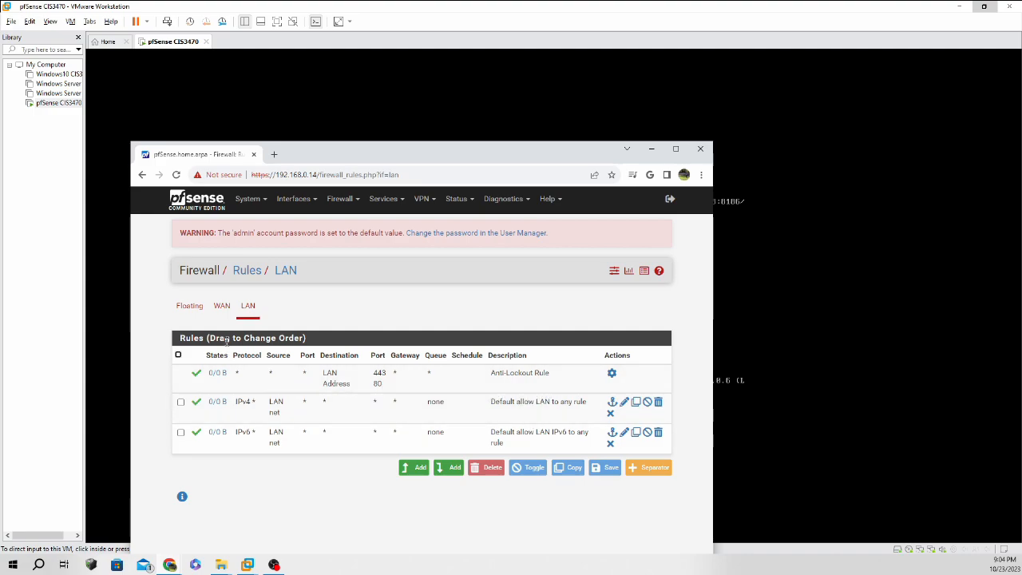
left_click(215, 309)
left_click(189, 307)
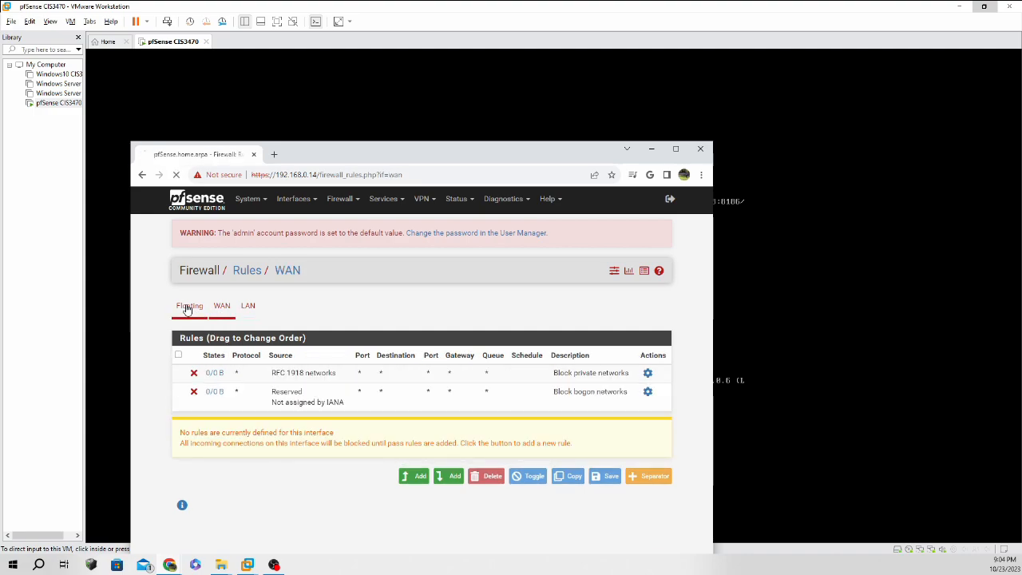
left_click(252, 308)
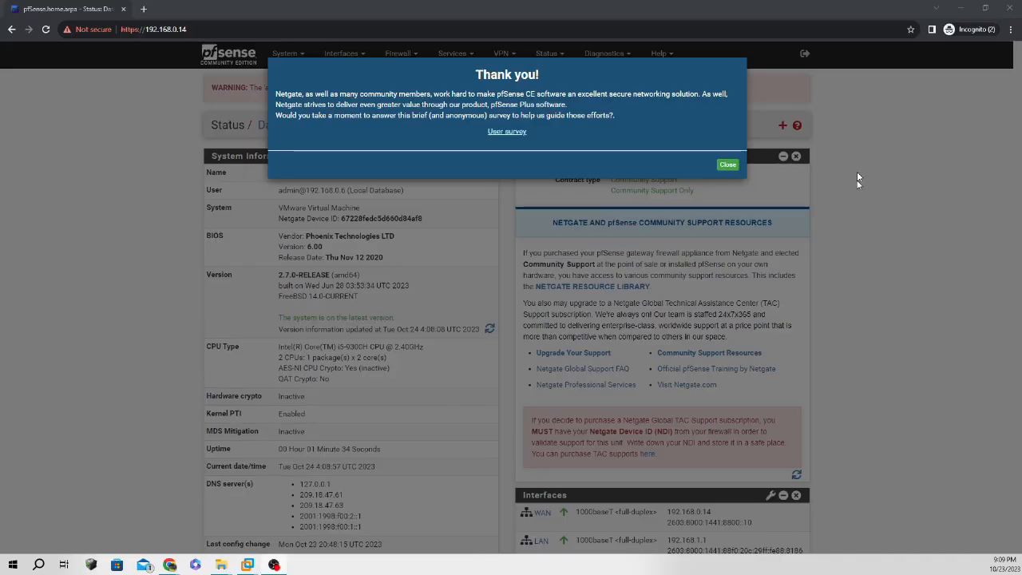
Set the LAN interface to static 172.34.70.1 with upstream gateway None, then save and apply.
left_click(723, 164)
left_click(349, 56)
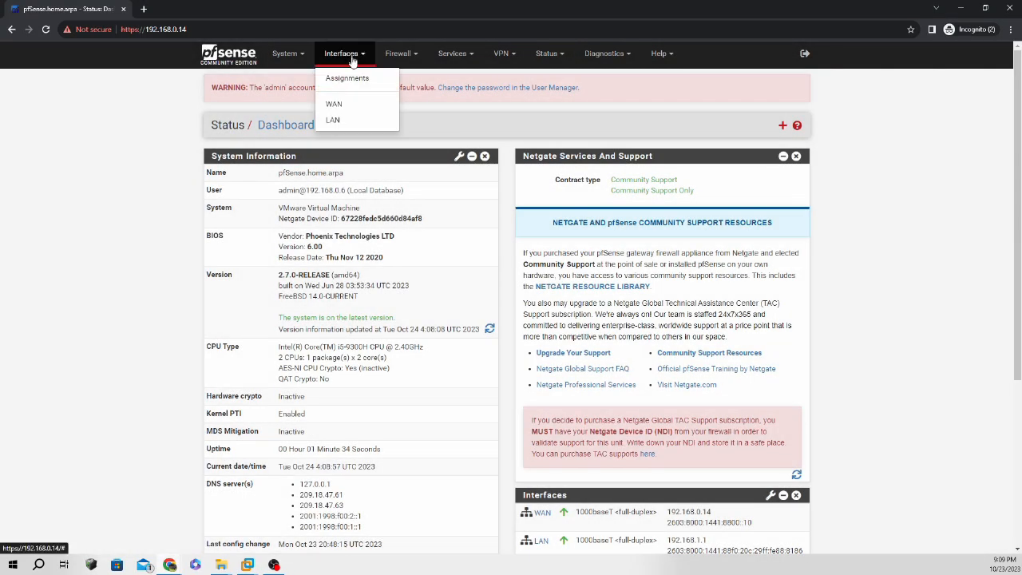
left_click(333, 120)
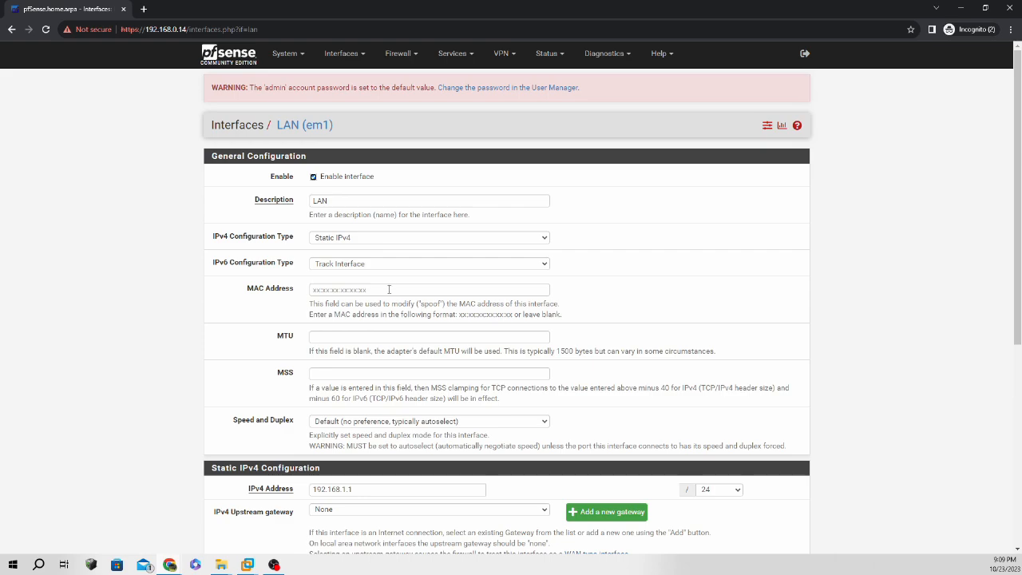
left_click(384, 290)
type("17")
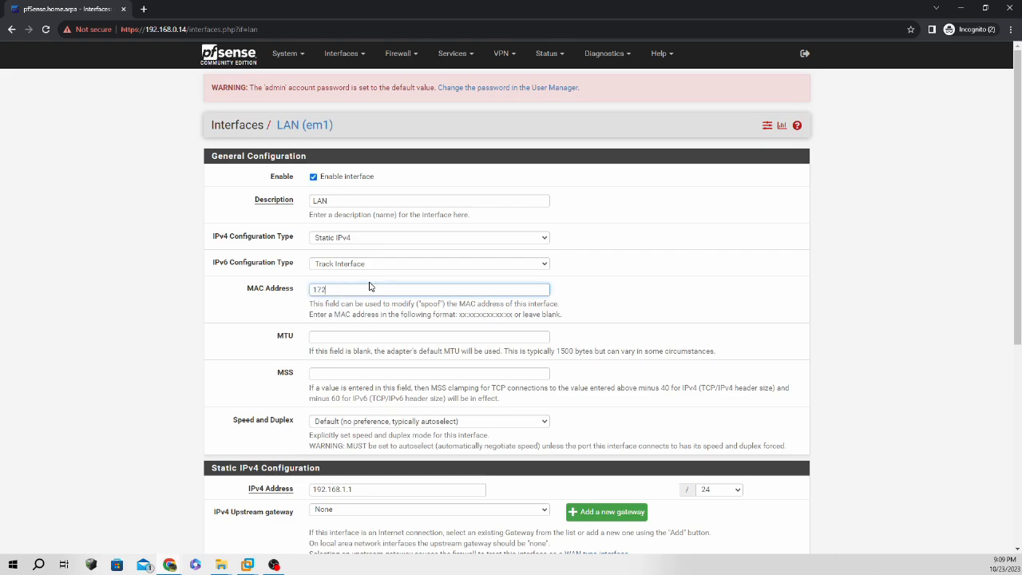
type("2.24.70.1")
left_click(716, 305)
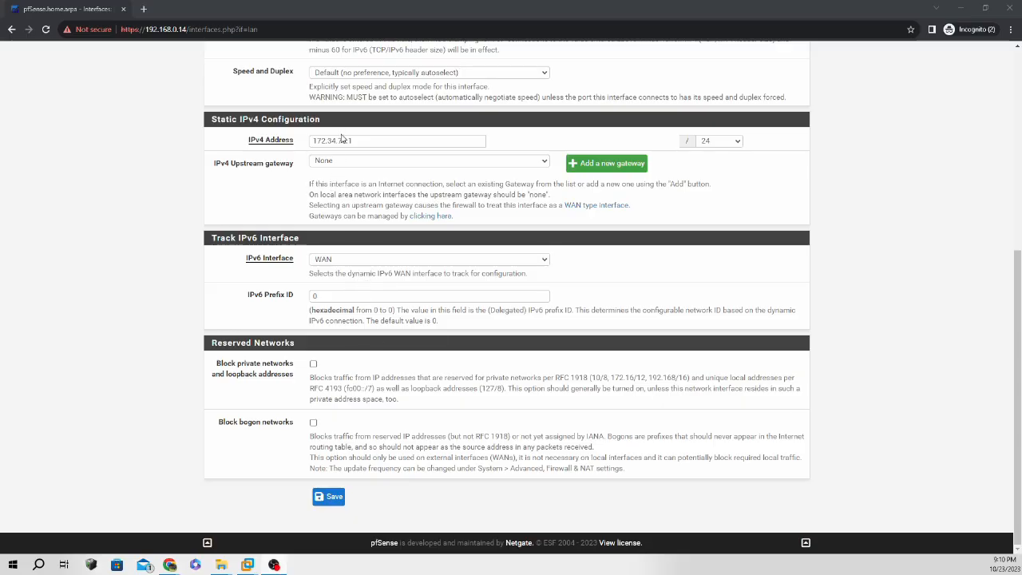
left_click(455, 162)
left_click(466, 168)
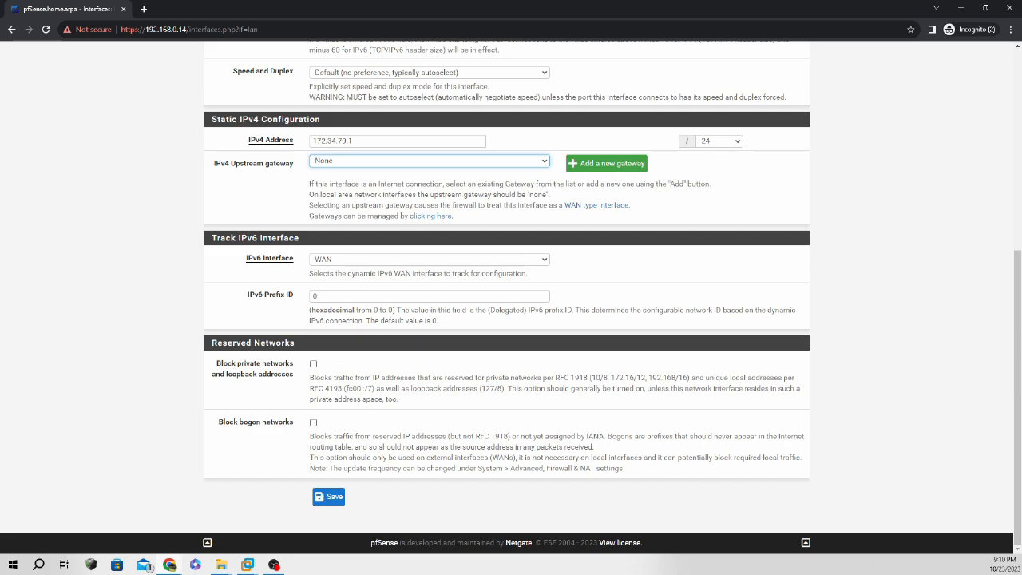
left_click(329, 495)
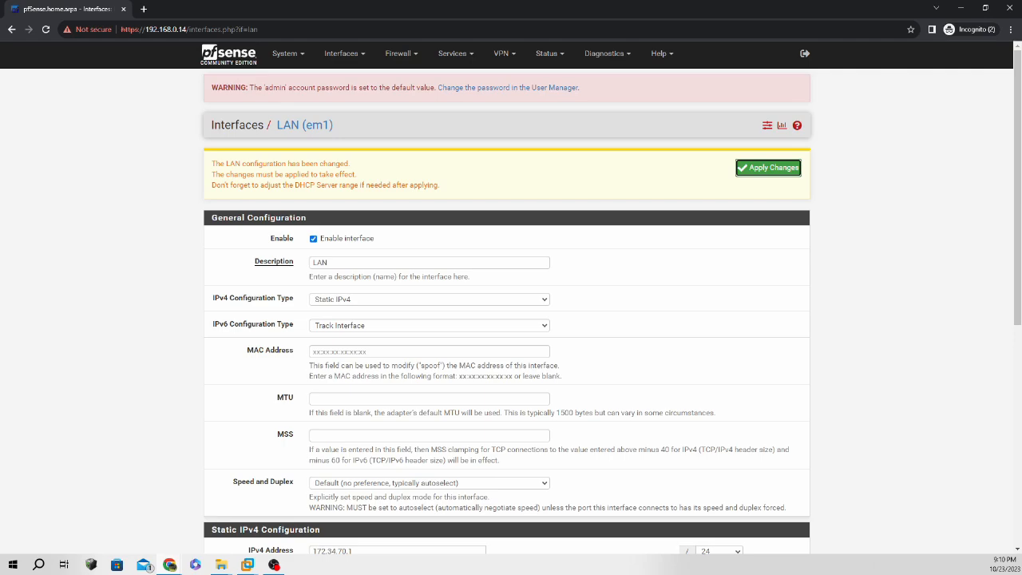
left_click(776, 170)
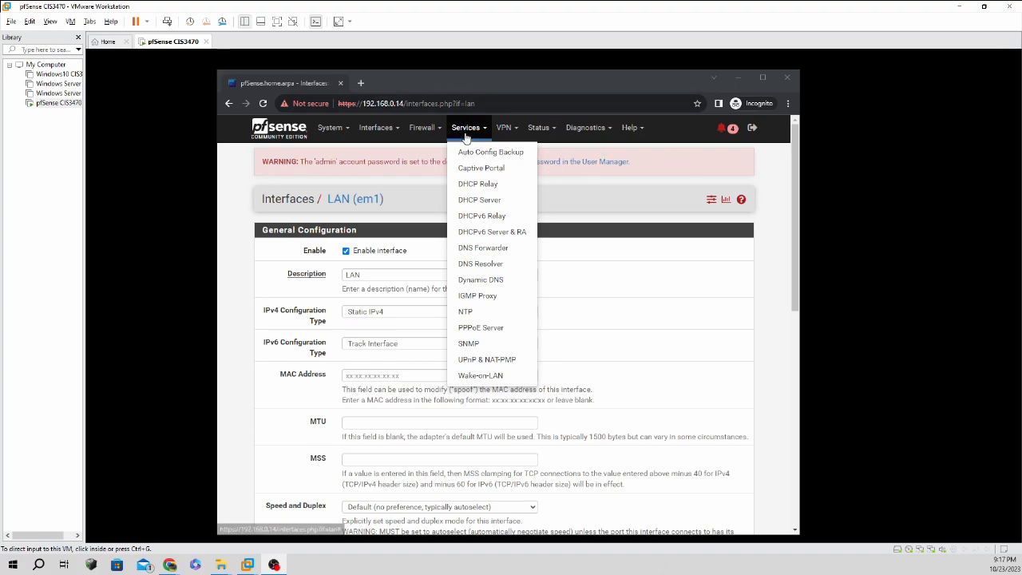
Change the LAN DHCP range start address to 172.34.70.10.
left_click(483, 205)
scroll(483, 239, "down", 4)
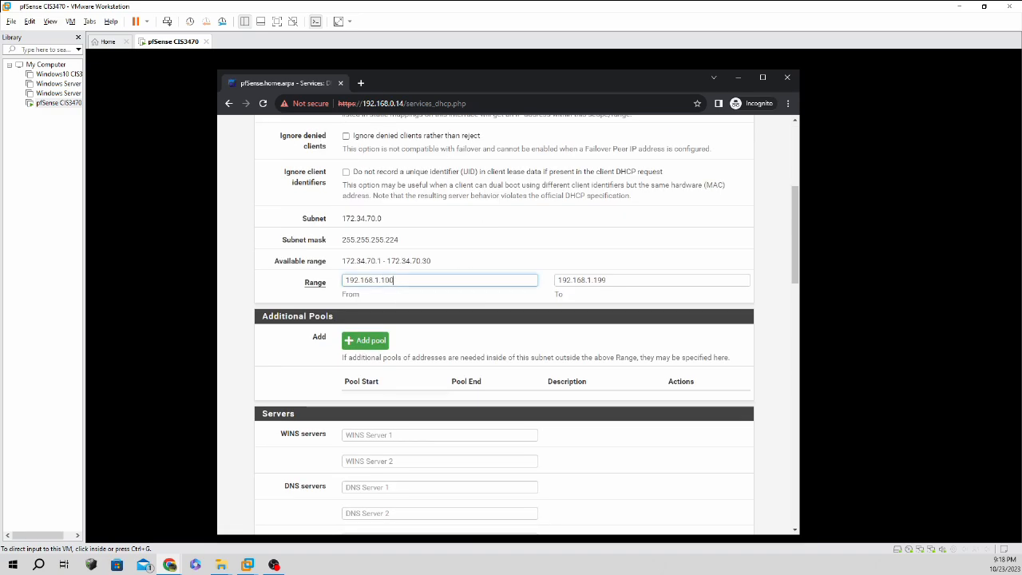
double_click(402, 282)
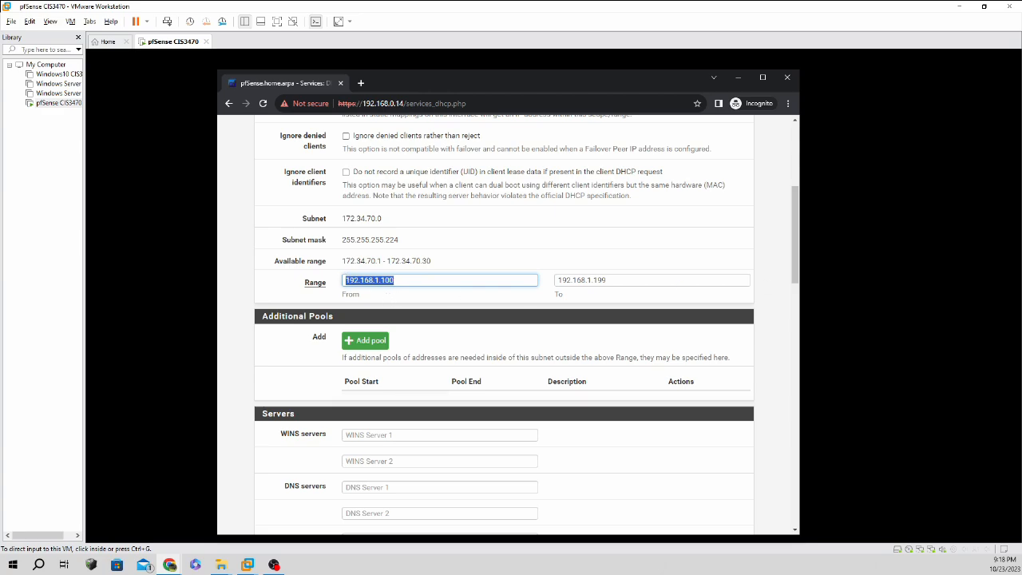
left_click(961, 307)
left_click(438, 280)
left_click_drag(393, 280, 376, 281)
key("BackSpace")
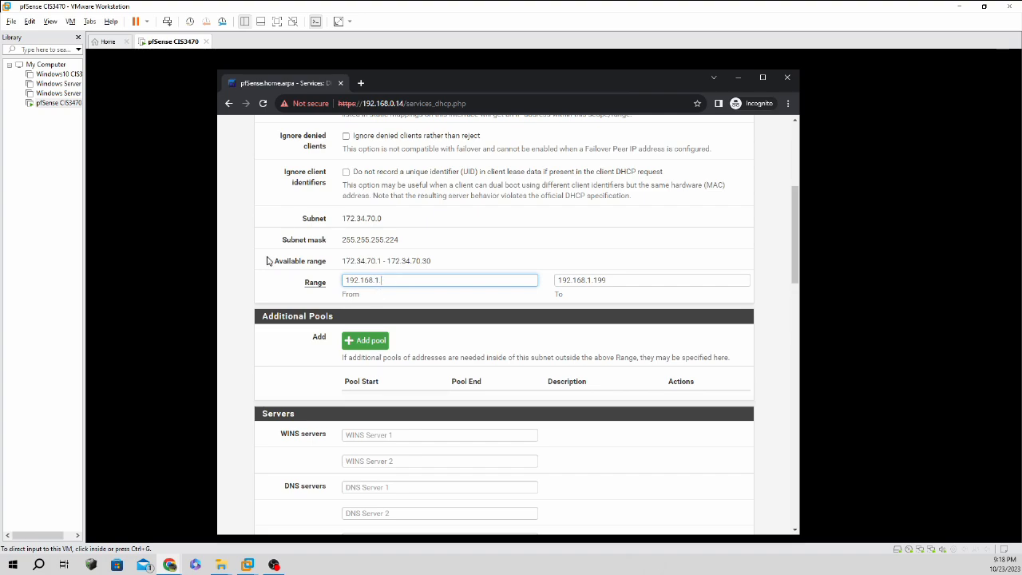
key("BackSpace")
key("BackSpace")
key("BackSpace")
key("BackSpace")
key("BackSpace")
key("BackSpace")
key("BackSpace")
type("72.4")
type(".34")
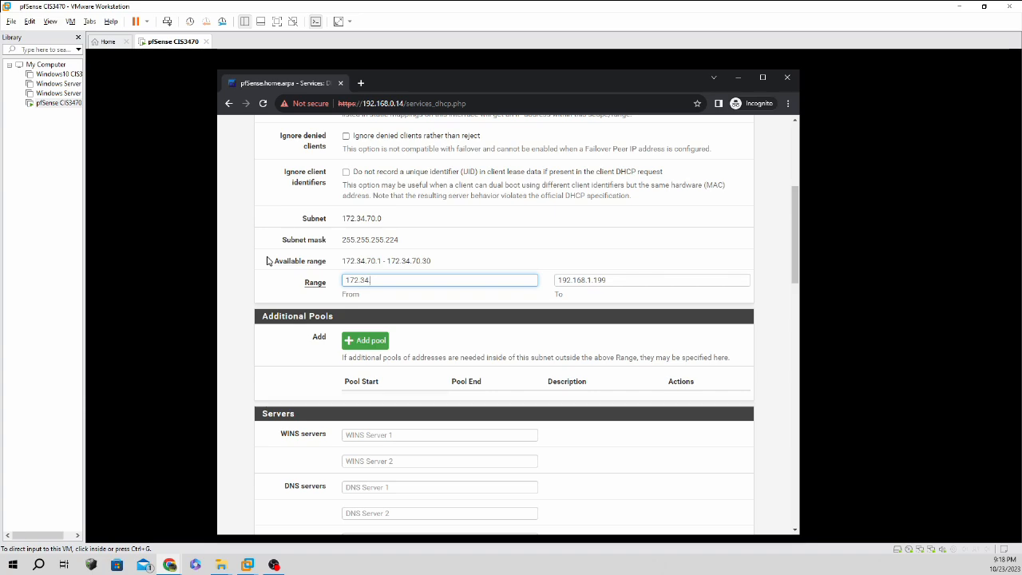
type(".70.10")
Move the DHCP range end address into the 172.34.70 subnet and save the range.
left_click(568, 279)
key("BackSpace")
type("7")
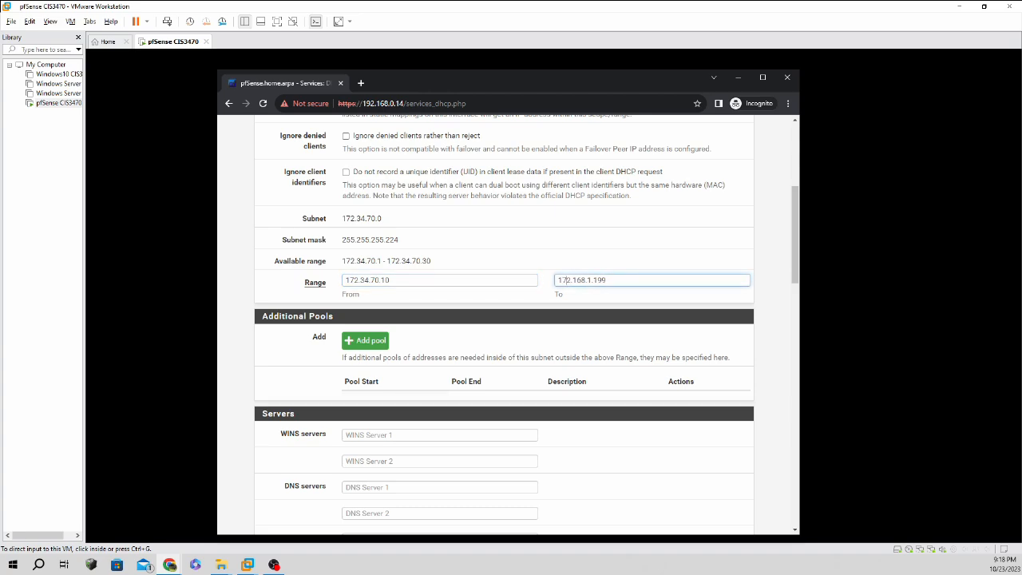
left_click(585, 279)
key("BackSpace")
key("BackSpace")
key("BackSpace")
type("34")
key("Delete")
key("Delete")
type("70")
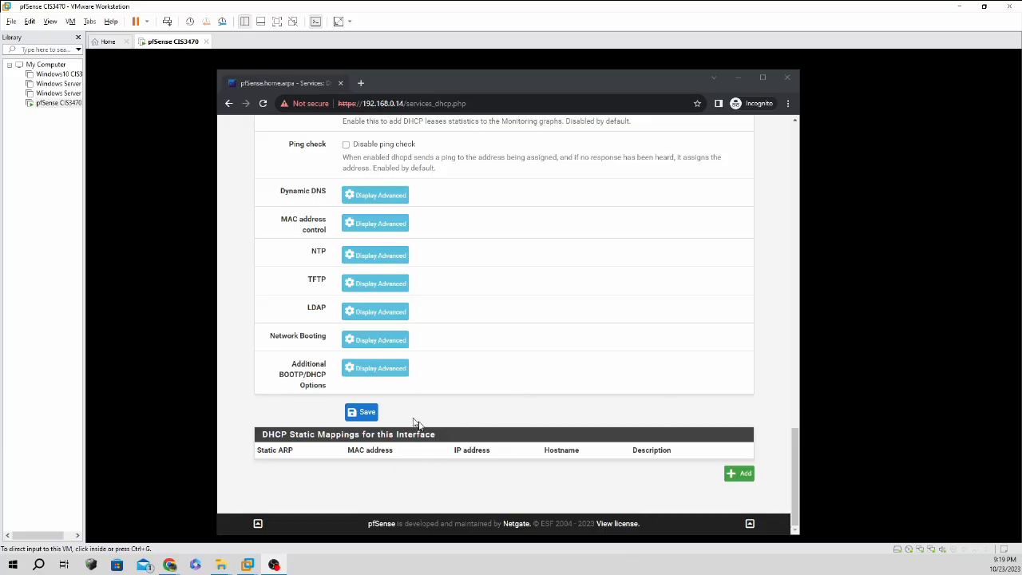
left_click(355, 415)
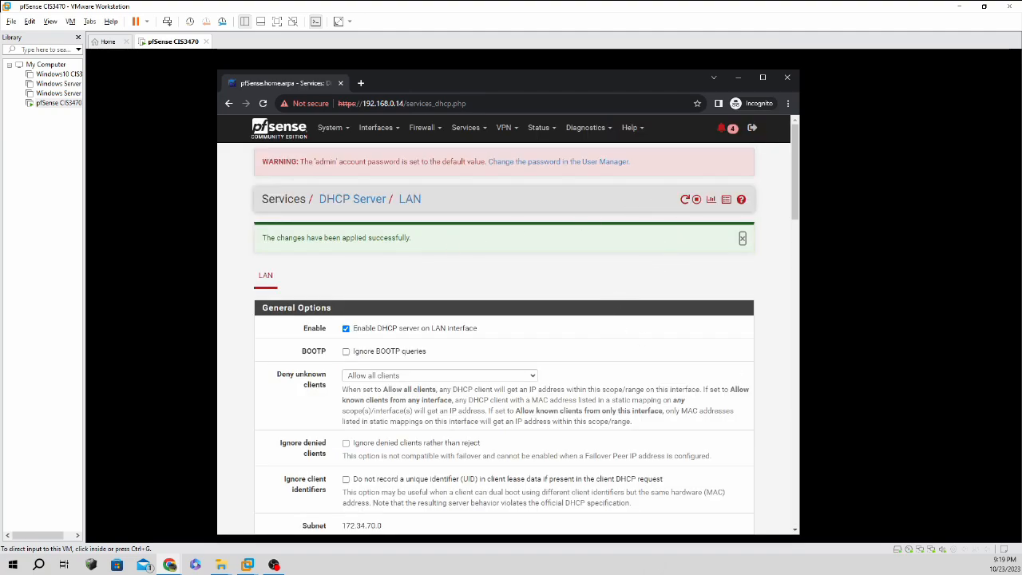
View the Status > DHCP Leases page and restart the DHCP service.
left_click(556, 131)
left_click(552, 199)
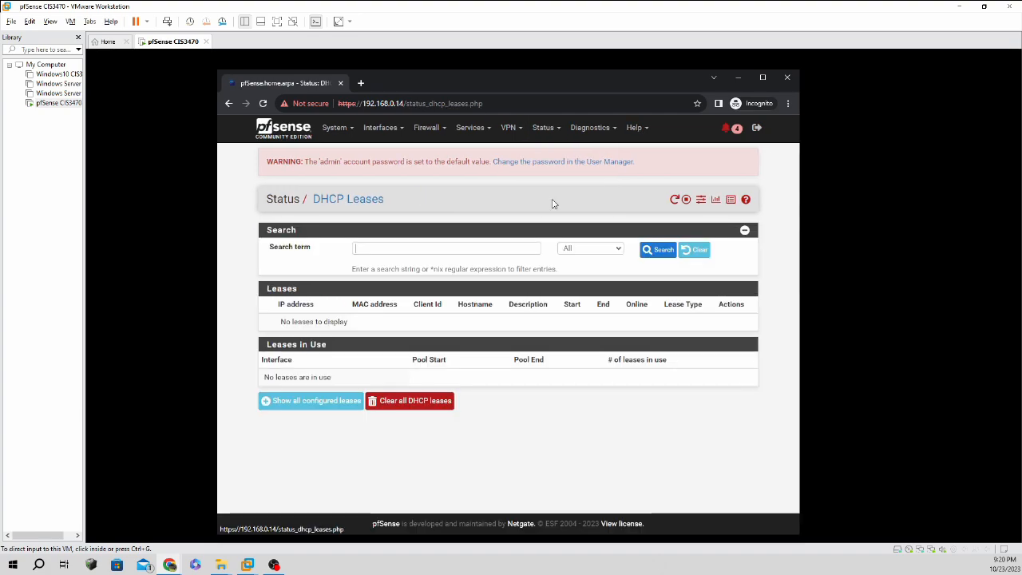
left_click(674, 200)
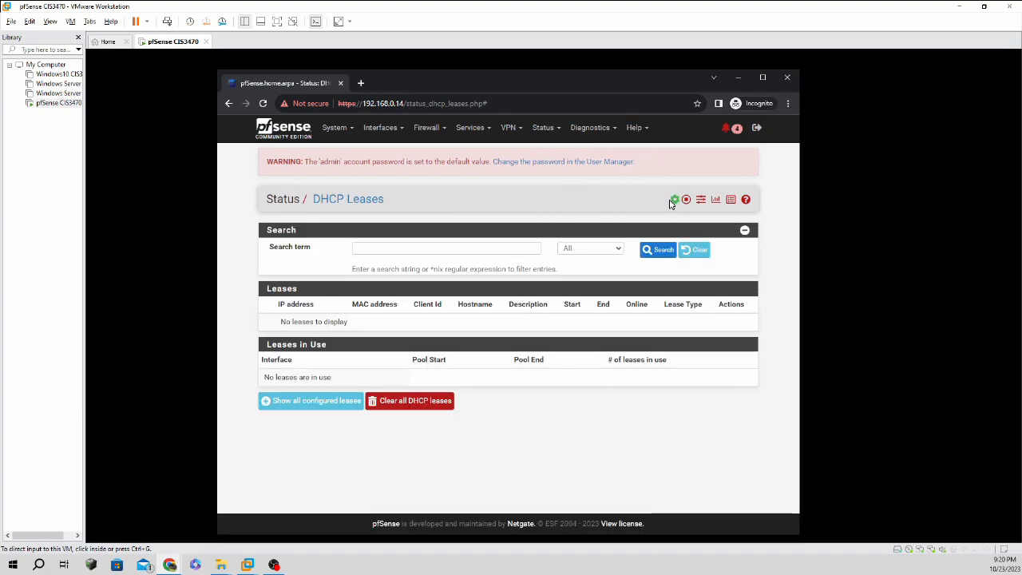
Power on the Windows Server 2022 VM, declining to connect the unavailable virtual device.
left_click(738, 78)
left_click(50, 94)
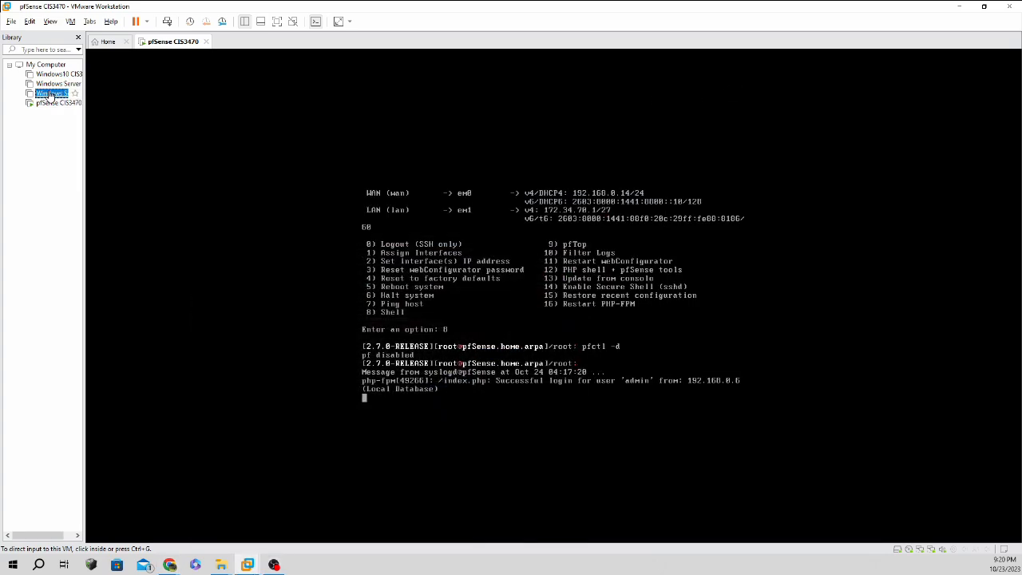
right_click(51, 95)
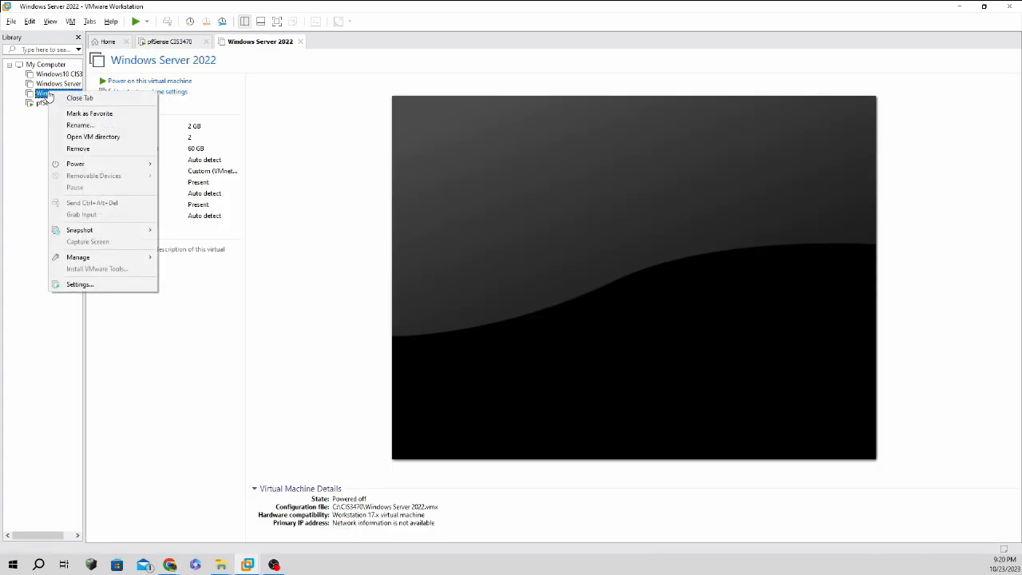
left_click(158, 83)
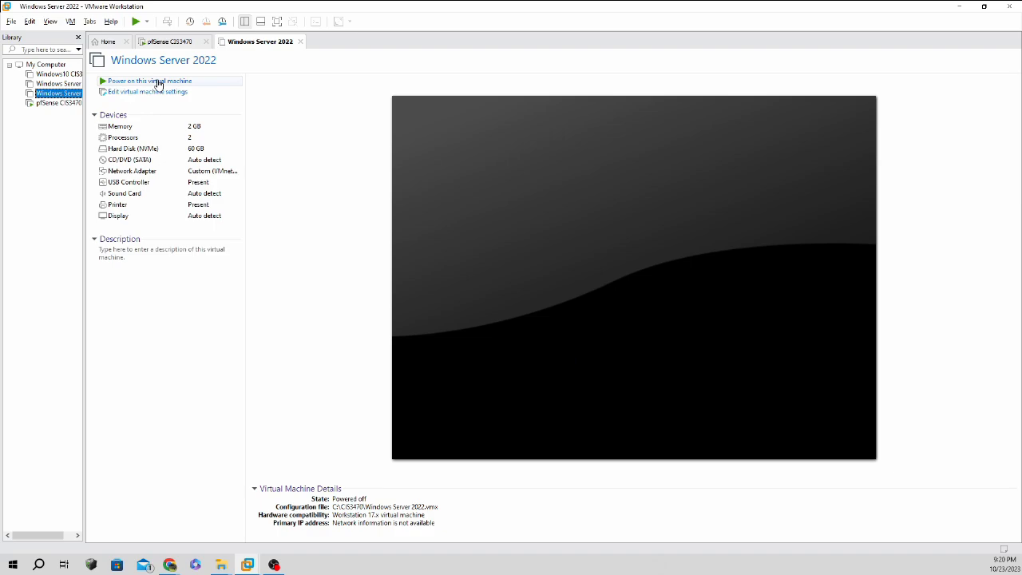
left_click(109, 83)
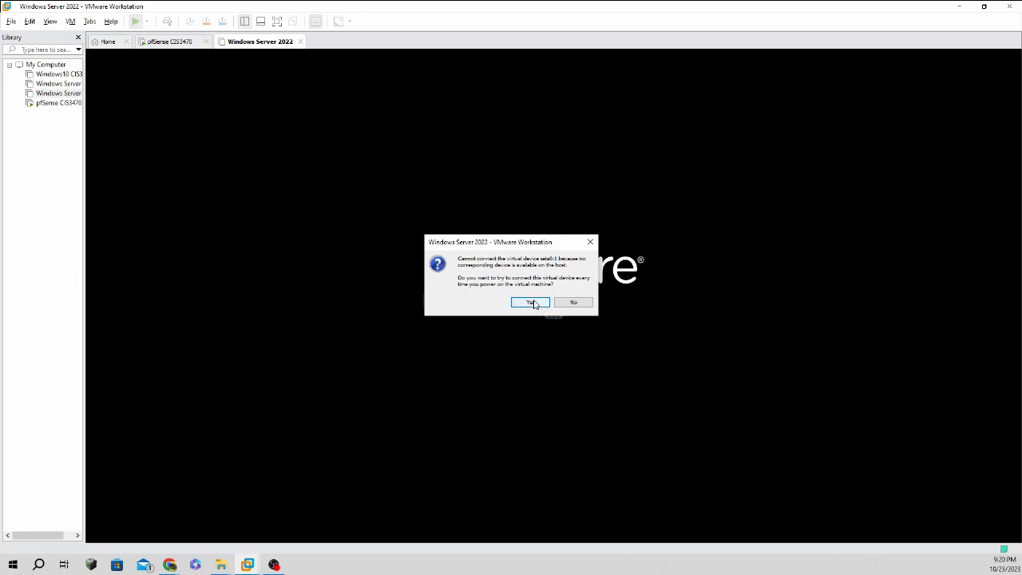
left_click(571, 303)
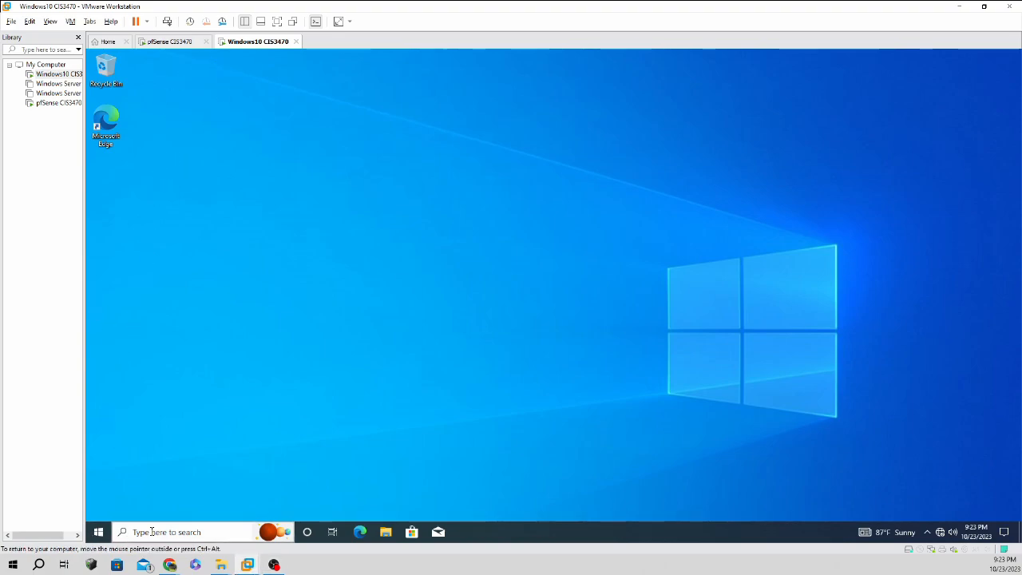
Run ipconfig /all in the Windows 10 VM's Command Prompt.
key("ctrl+alt")
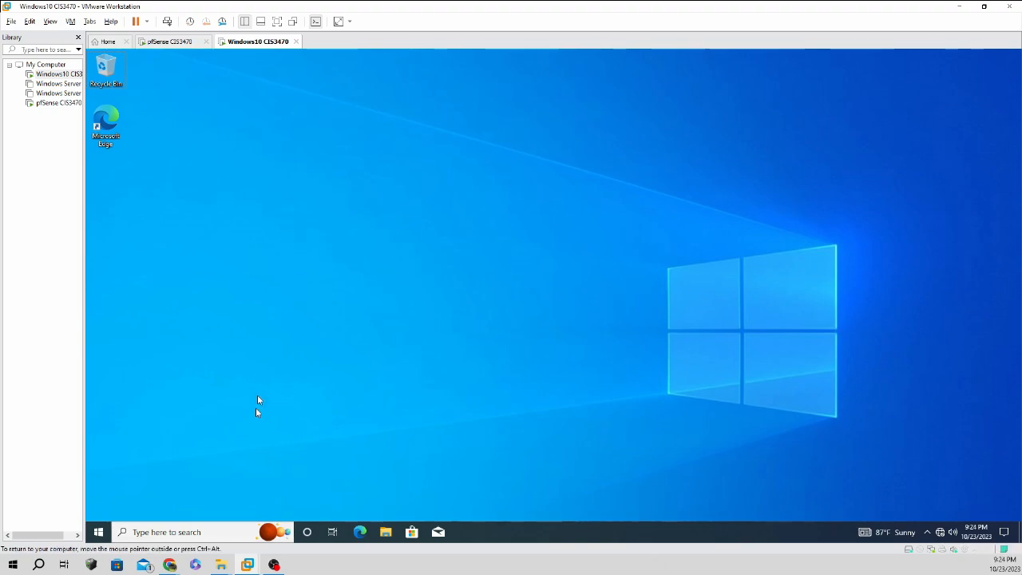
left_click(232, 529)
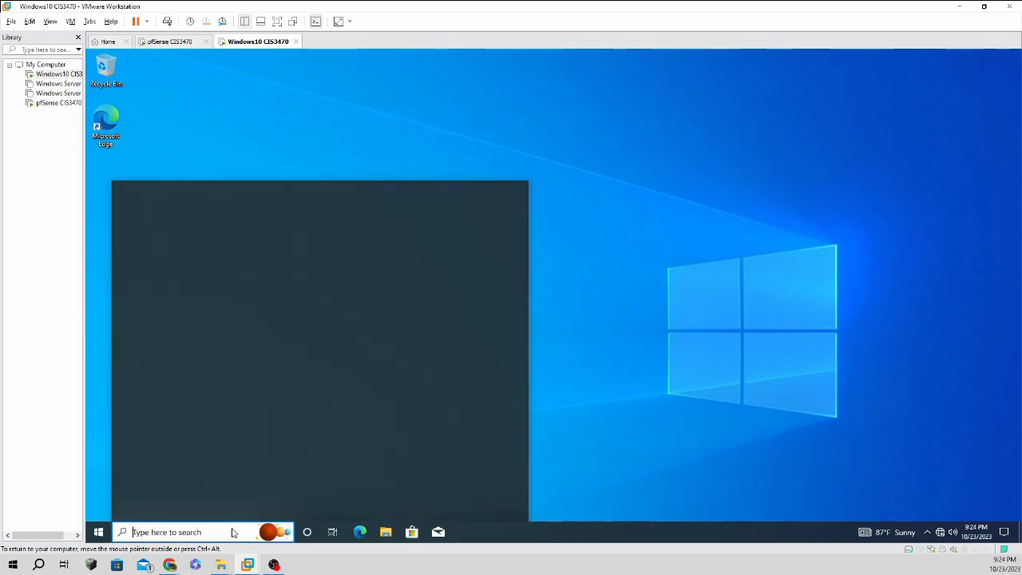
type("comm")
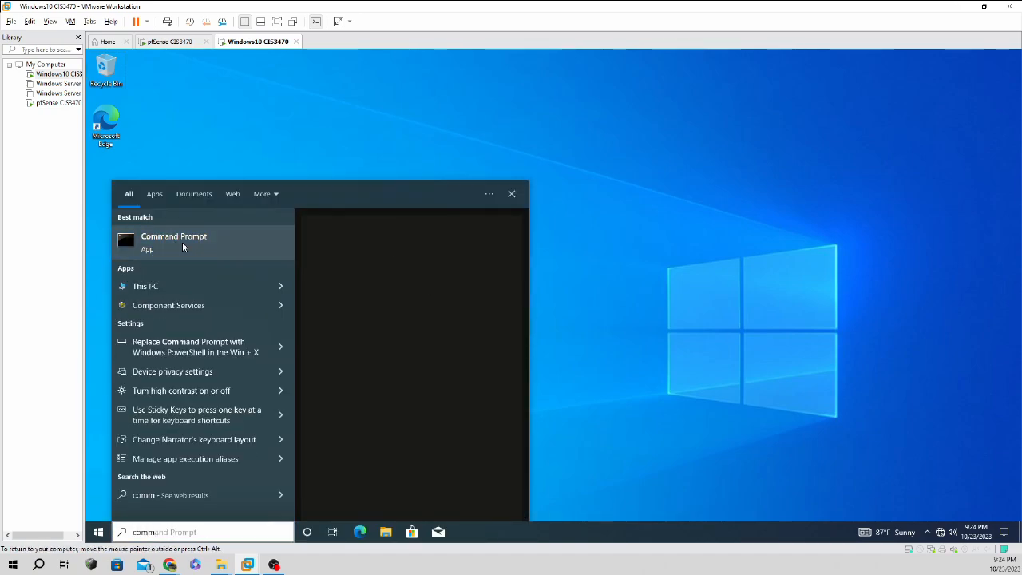
left_click(181, 244)
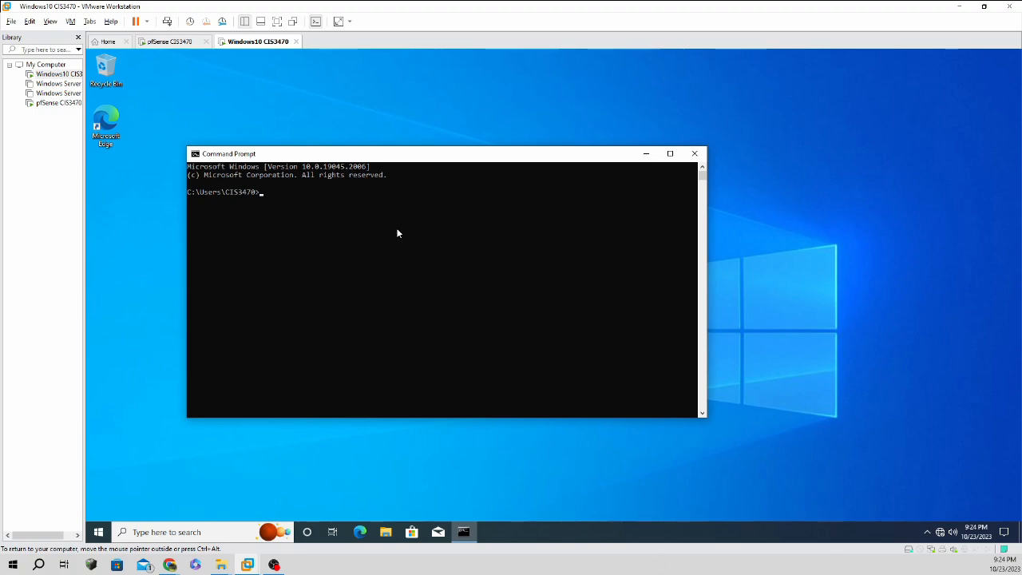
type("ipconfig /all")
key("Return")
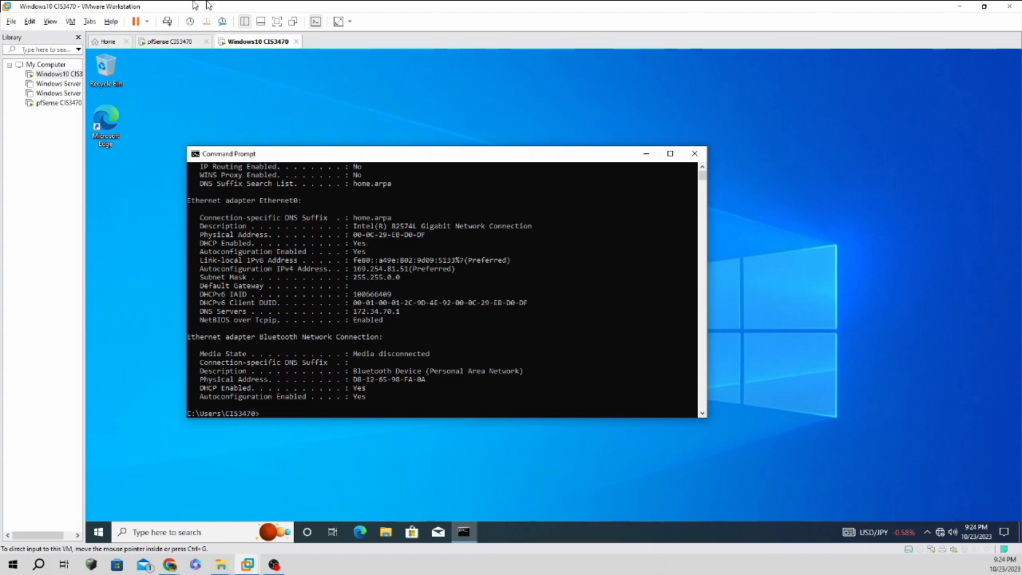
left_click(70, 21)
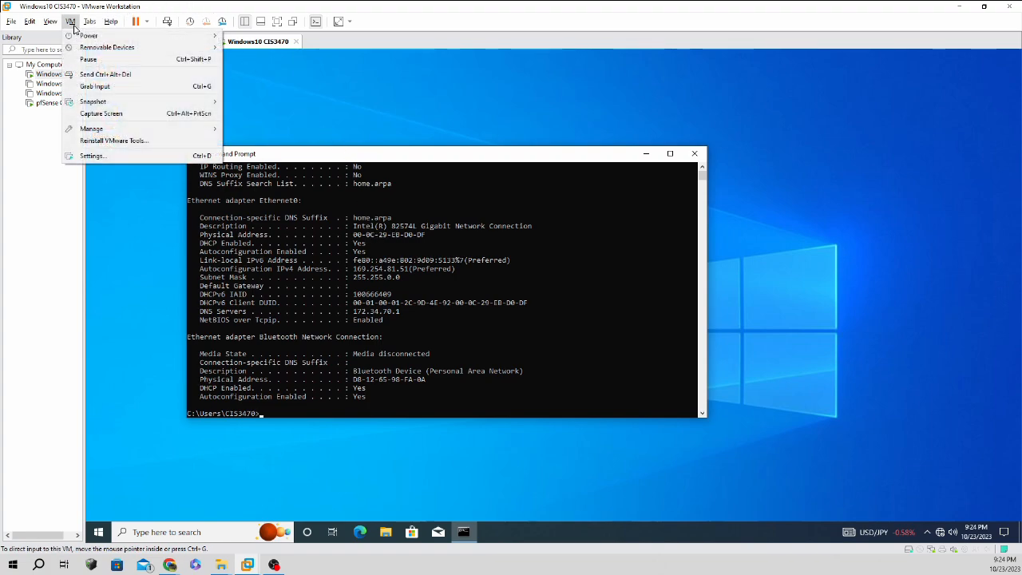
Confirm the Windows 10 VM's network adapter uses custom VMnet11, then close VM Settings.
left_click(111, 157)
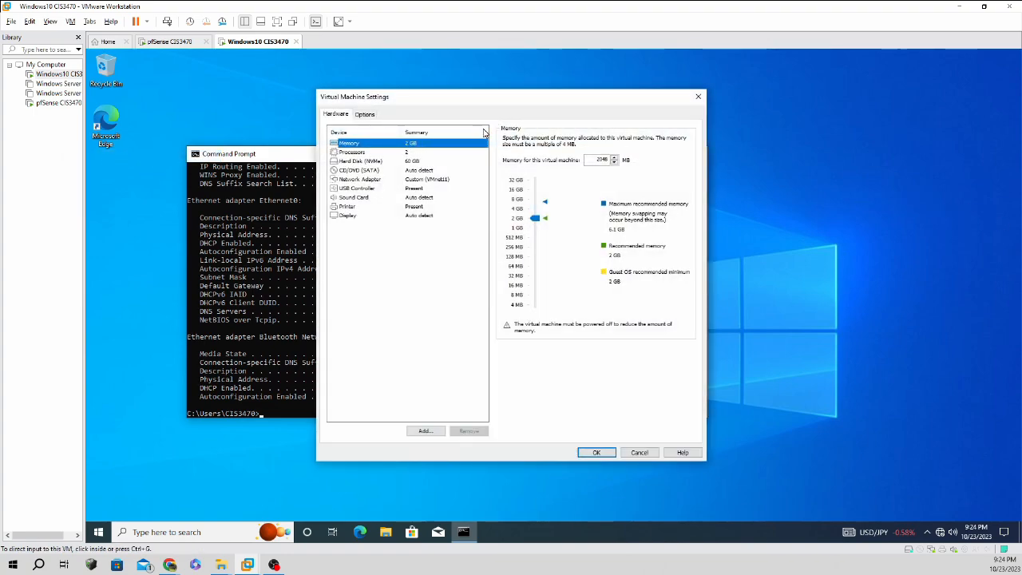
left_click(396, 182)
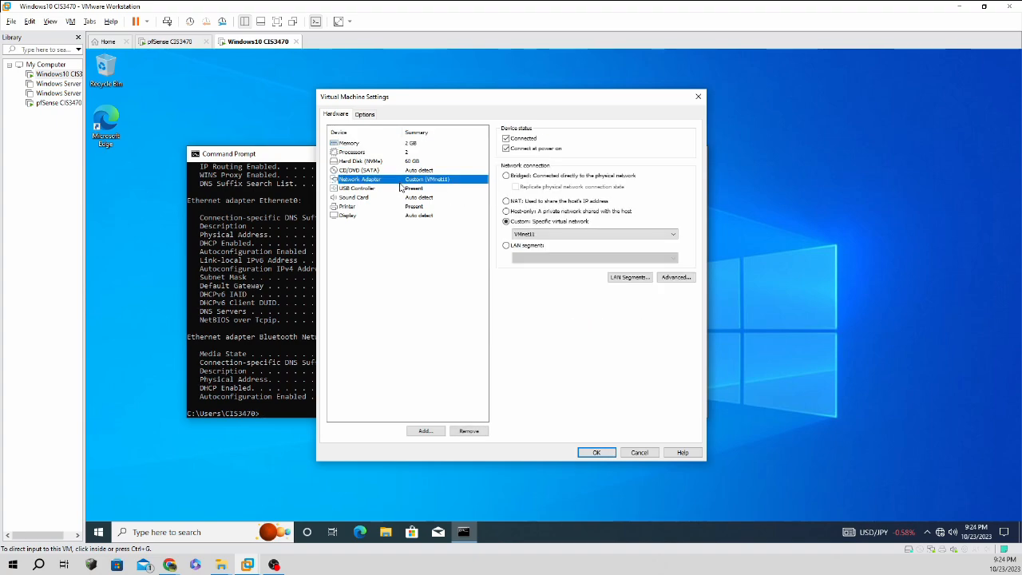
left_click(594, 451)
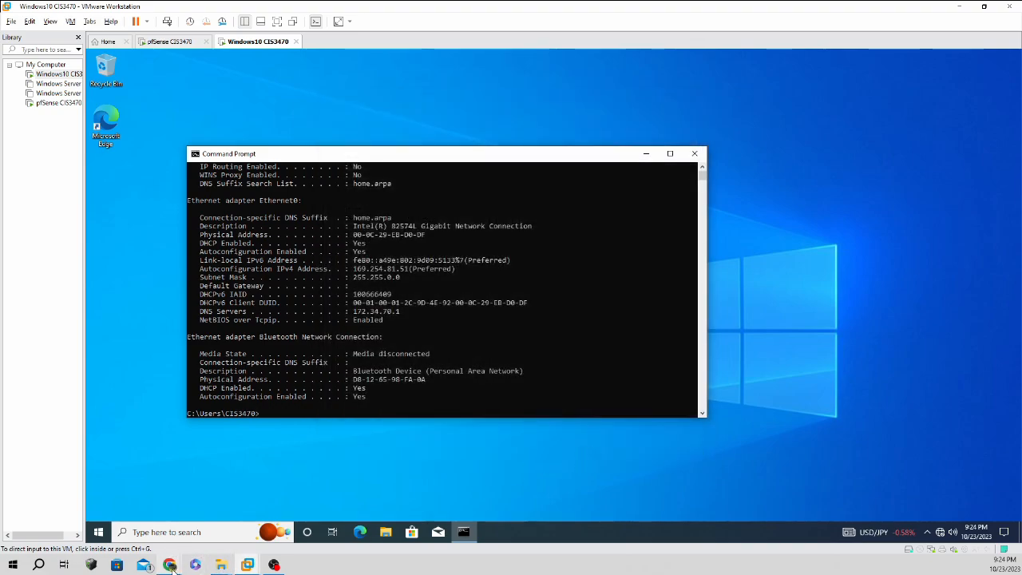
mouse_move(173, 567)
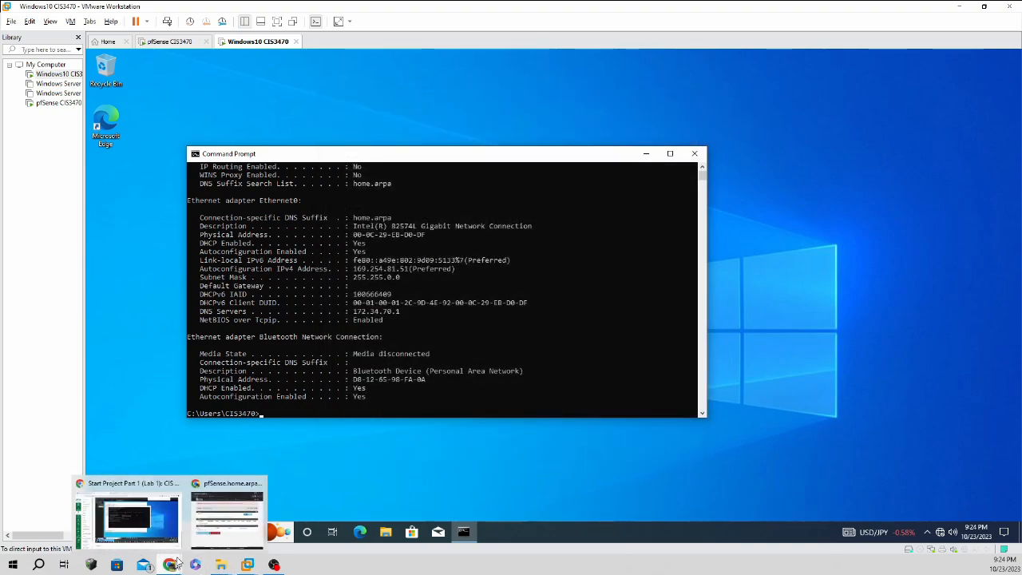
Restart the DHCP service from pfSense's Status > DHCP Leases page.
left_click(223, 519)
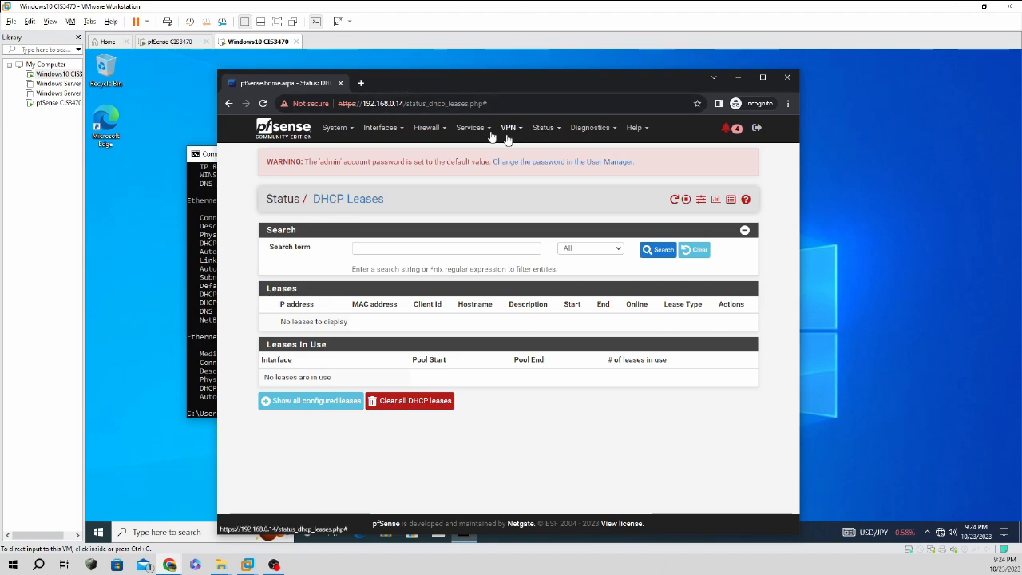
left_click(546, 134)
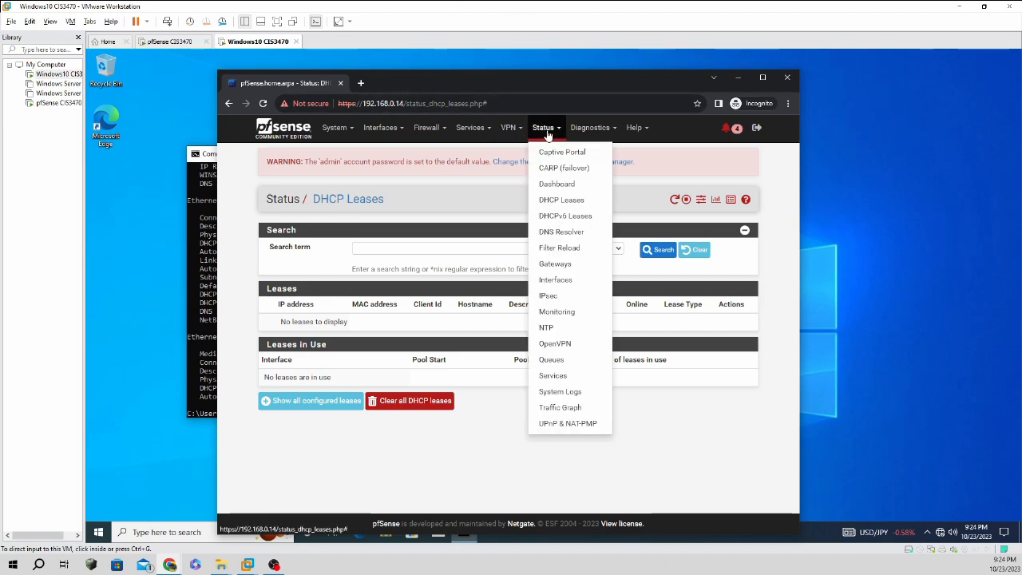
left_click(562, 201)
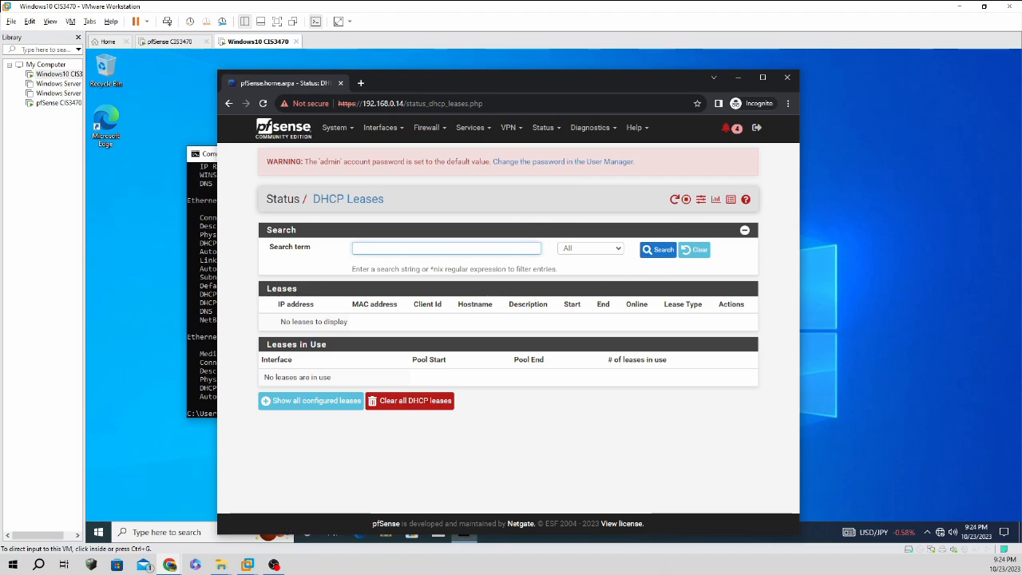
left_click(675, 201)
Release and renew the Windows 10 client's address in Command Prompt.
left_click(736, 77)
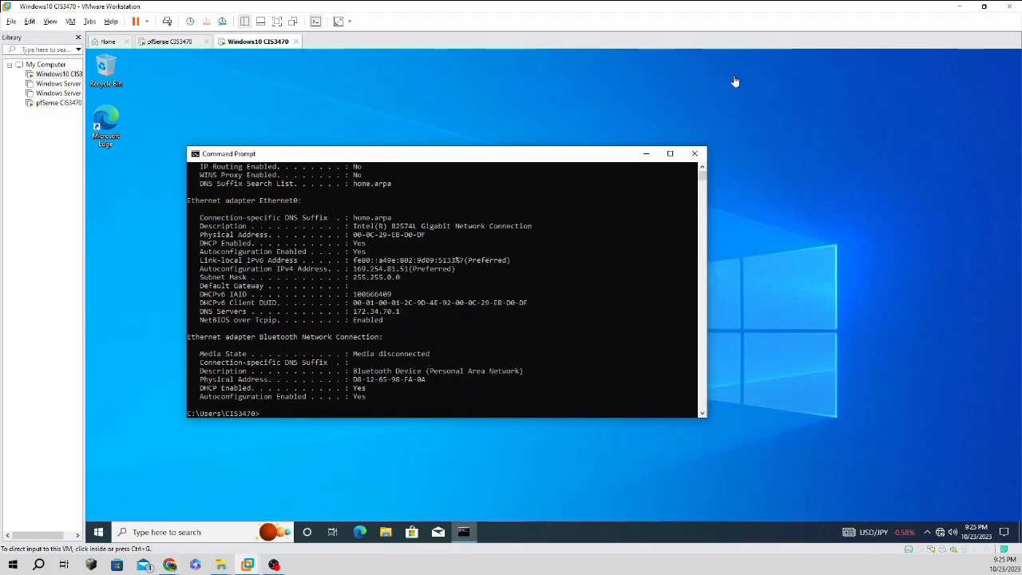
left_click(456, 389)
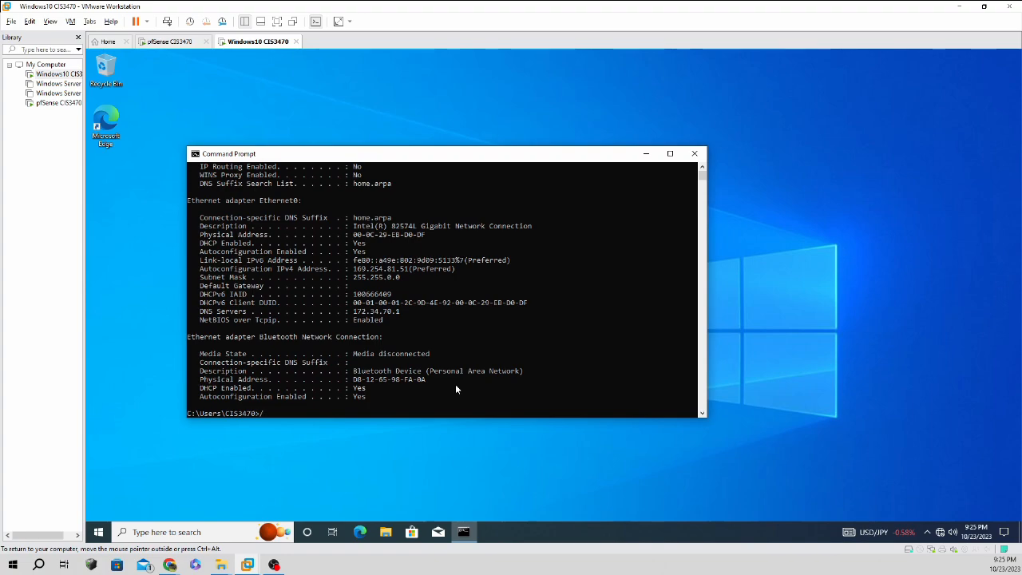
type("/release")
key("Return")
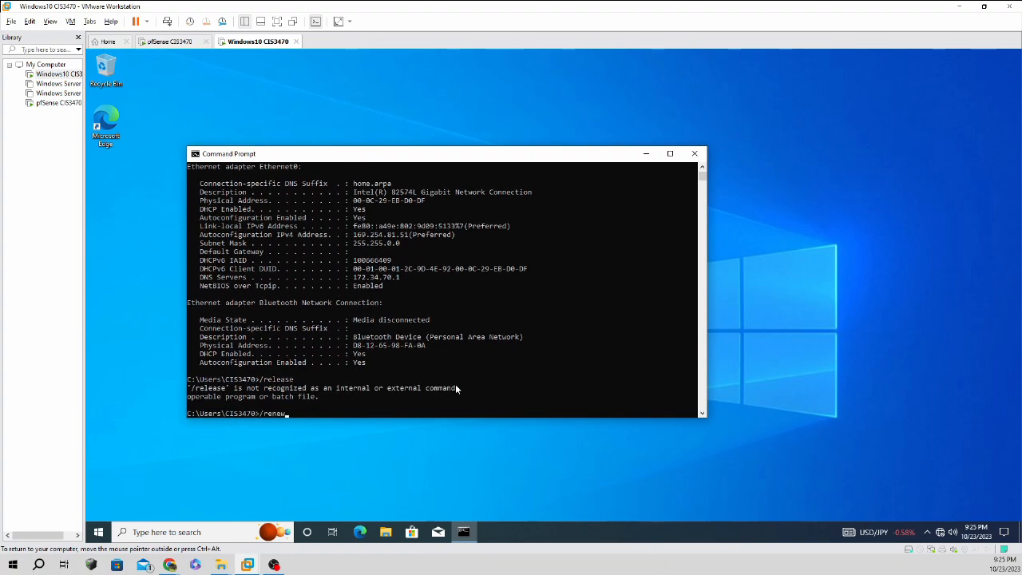
key("Return")
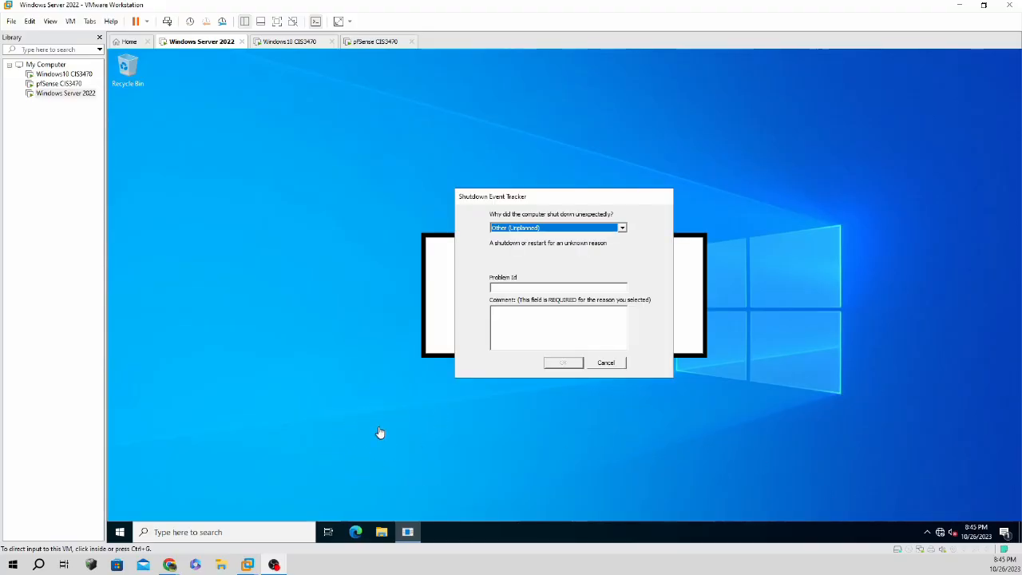
Cancel the Windows Server 2022 shutdown-reason prompt and bring the pfSense dashboard forward in Chrome.
left_click(566, 364)
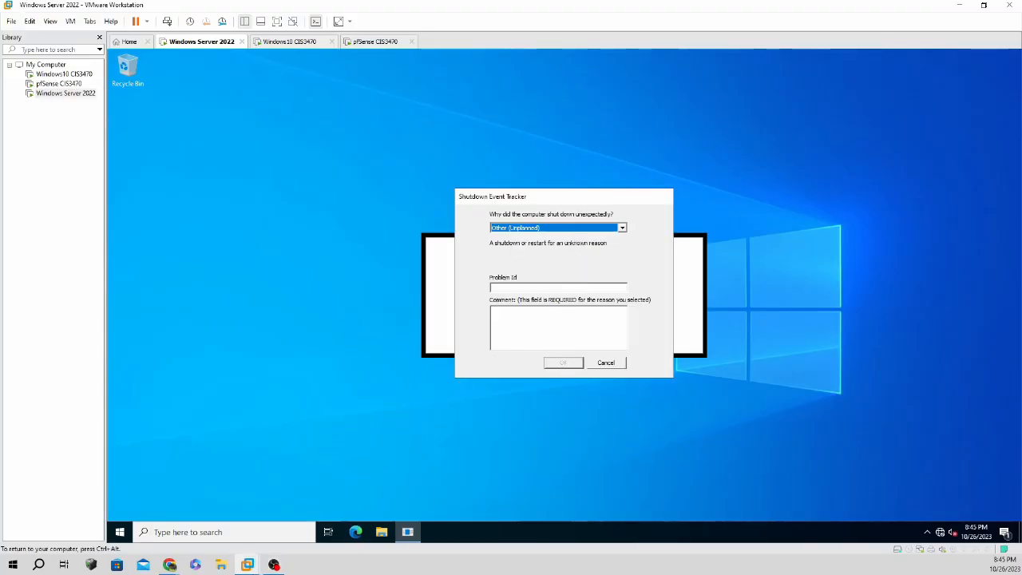
left_click(617, 364)
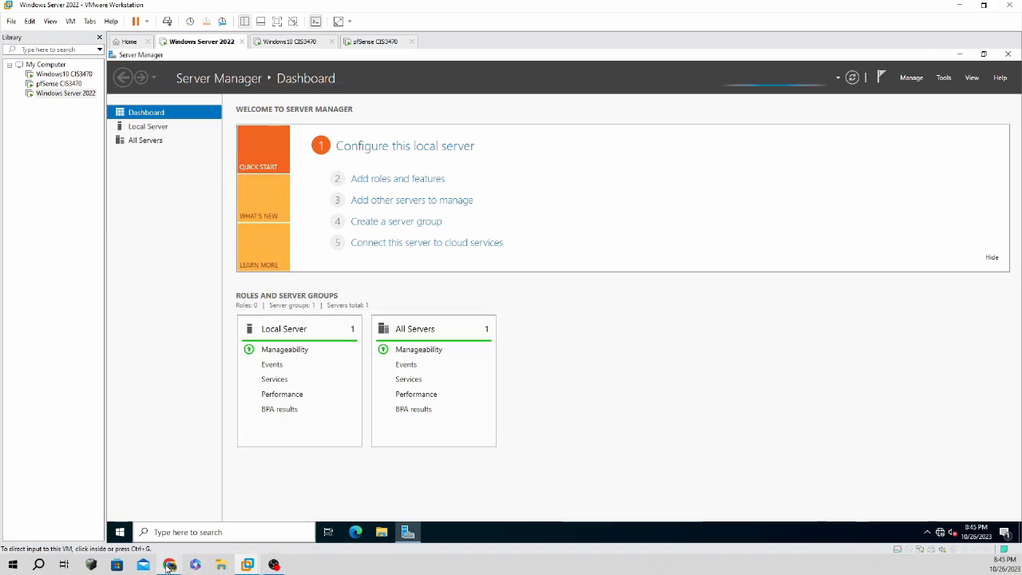
mouse_move(193, 563)
left_click(251, 517)
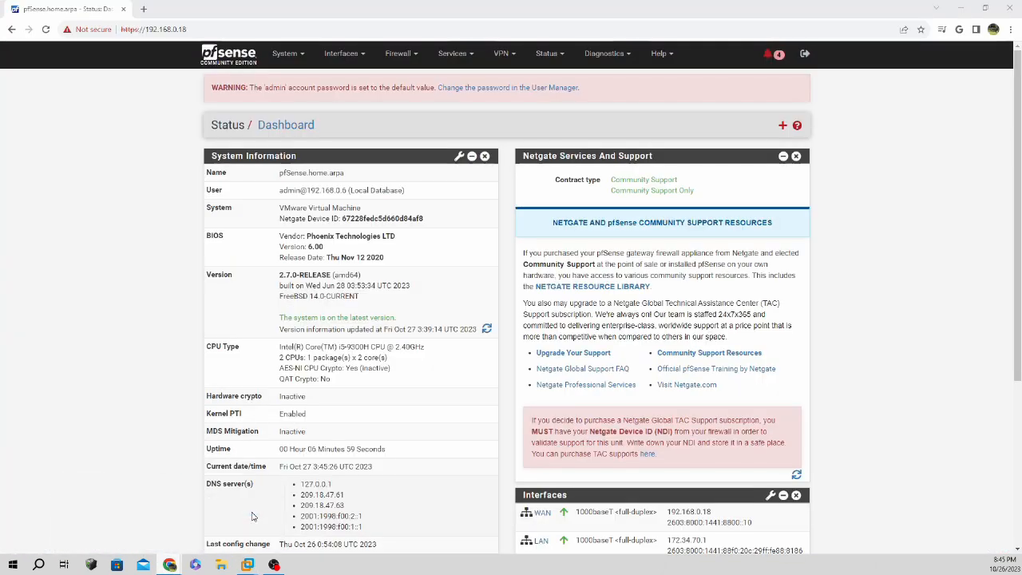
Review and save the LAN DHCP server settings with range 172.34.70.10–172.34.70.14.
left_click(465, 58)
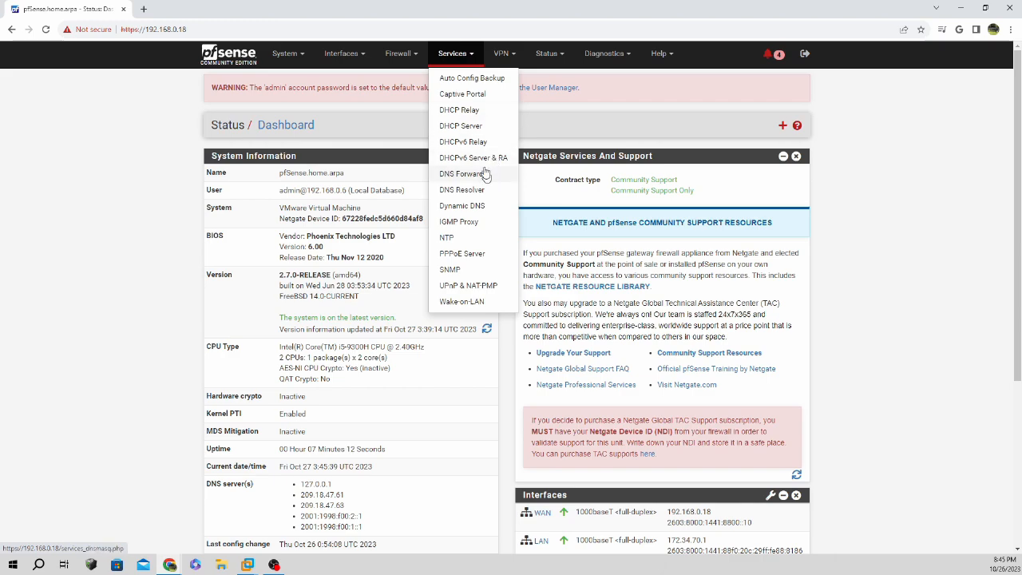
left_click(481, 127)
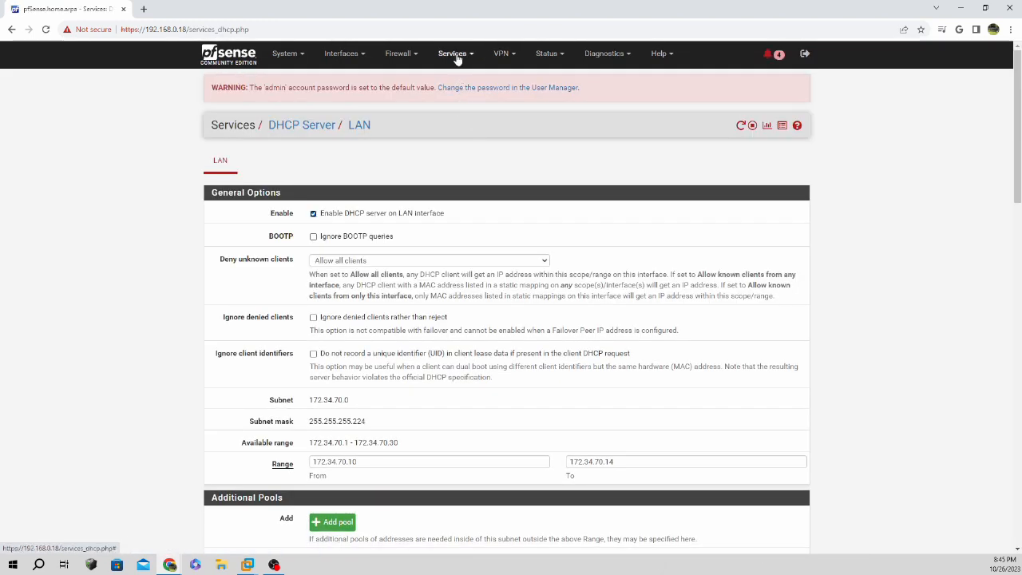
scroll(426, 253, "down", 9)
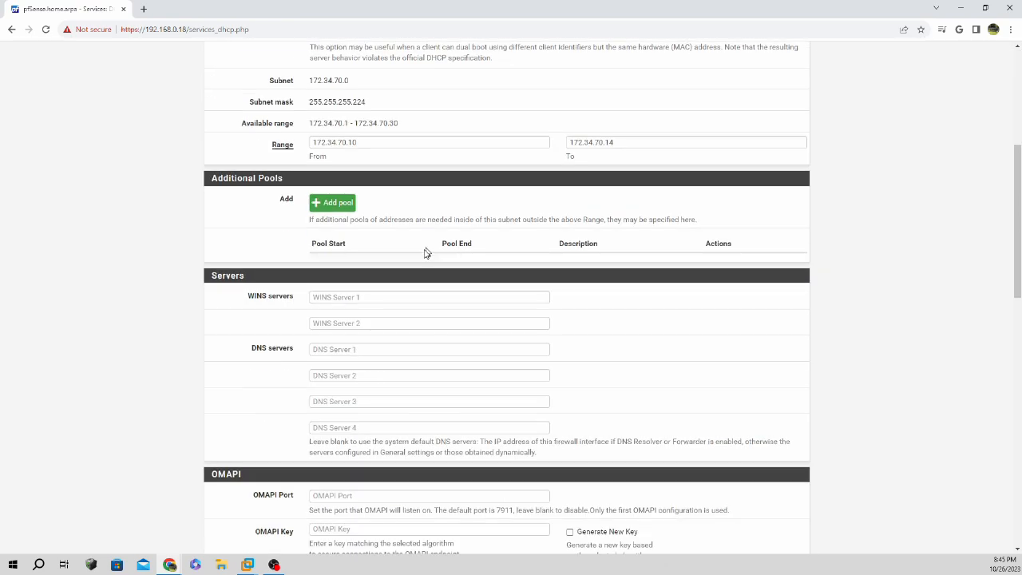
scroll(426, 259, "down", 1)
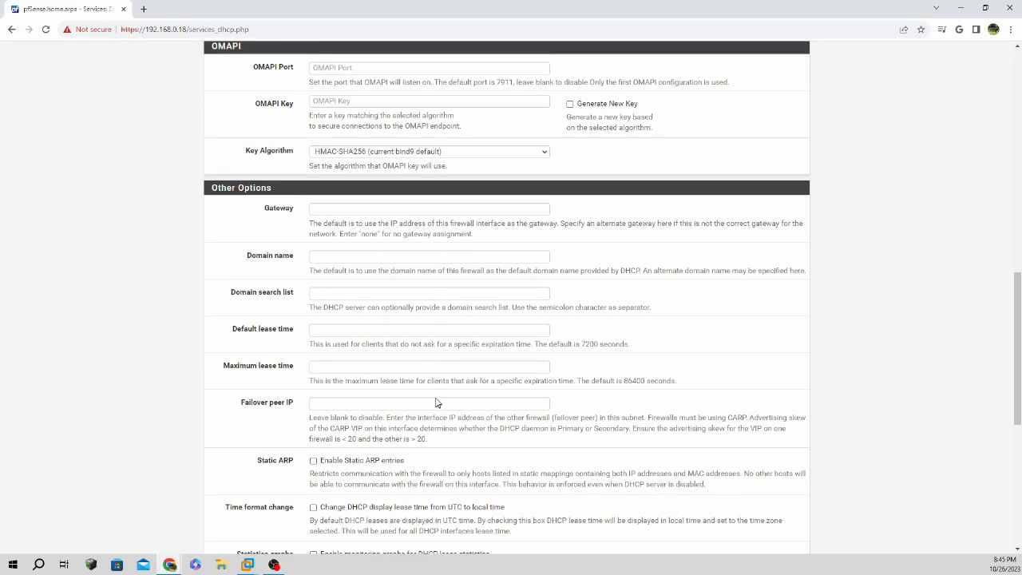
scroll(1007, 292, "up", 4)
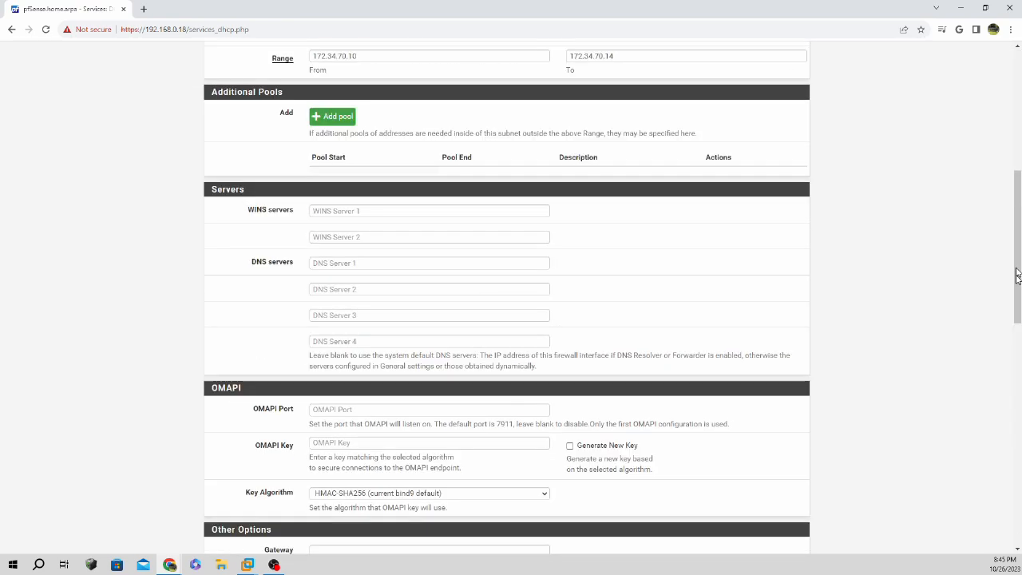
scroll(925, 273, "up", 4)
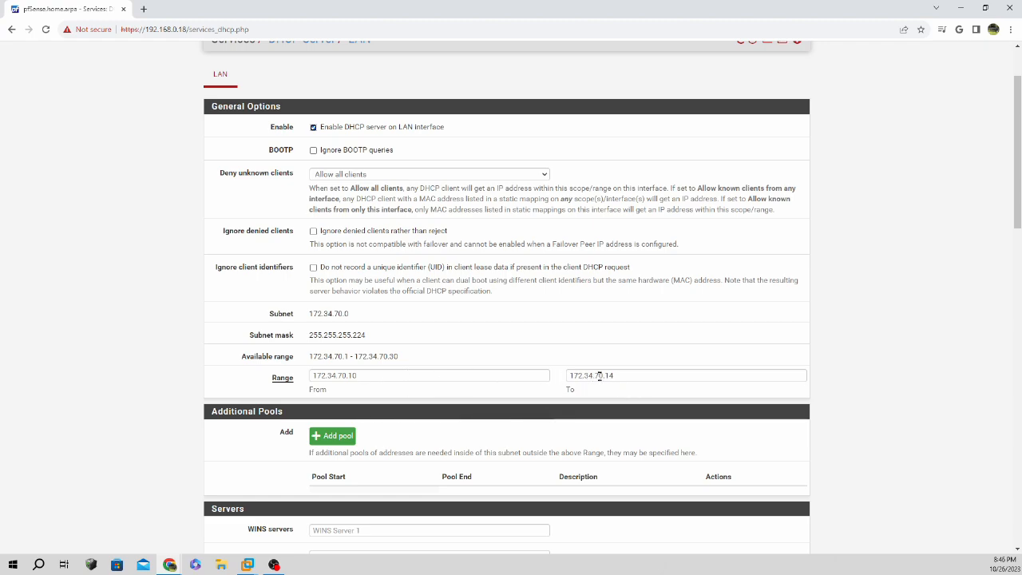
scroll(645, 346, "down", 10)
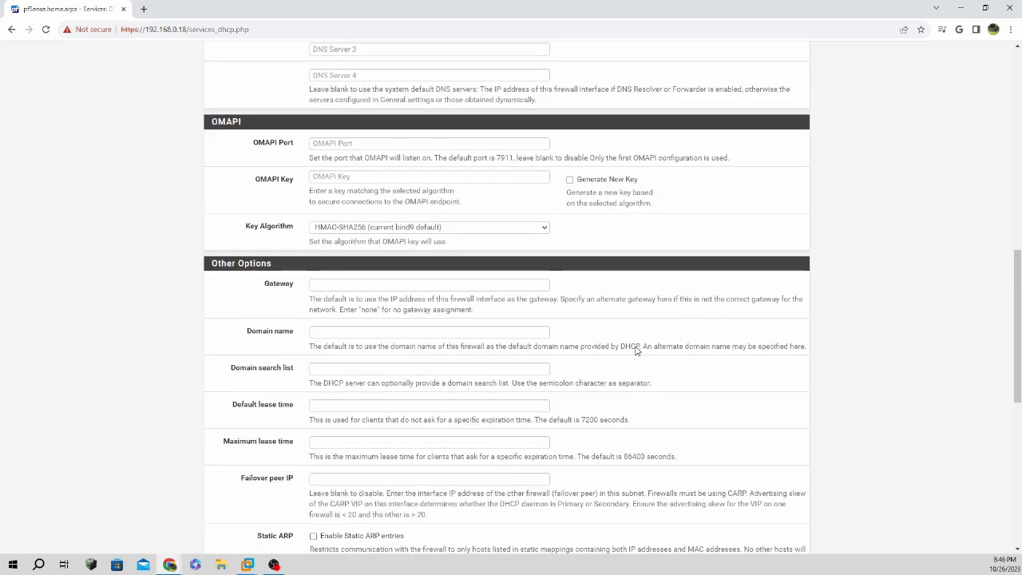
scroll(634, 350, "down", 3)
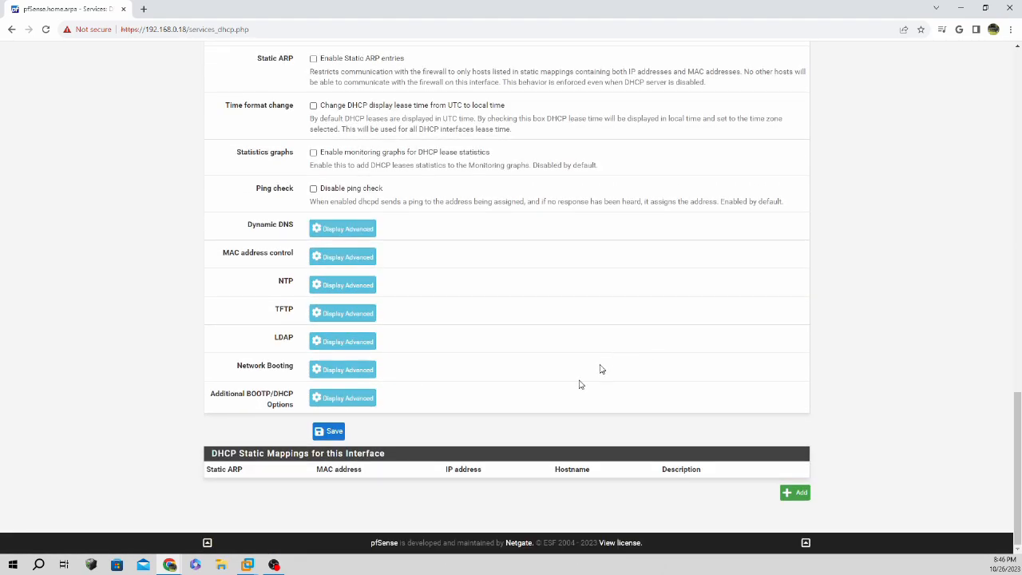
left_click(333, 431)
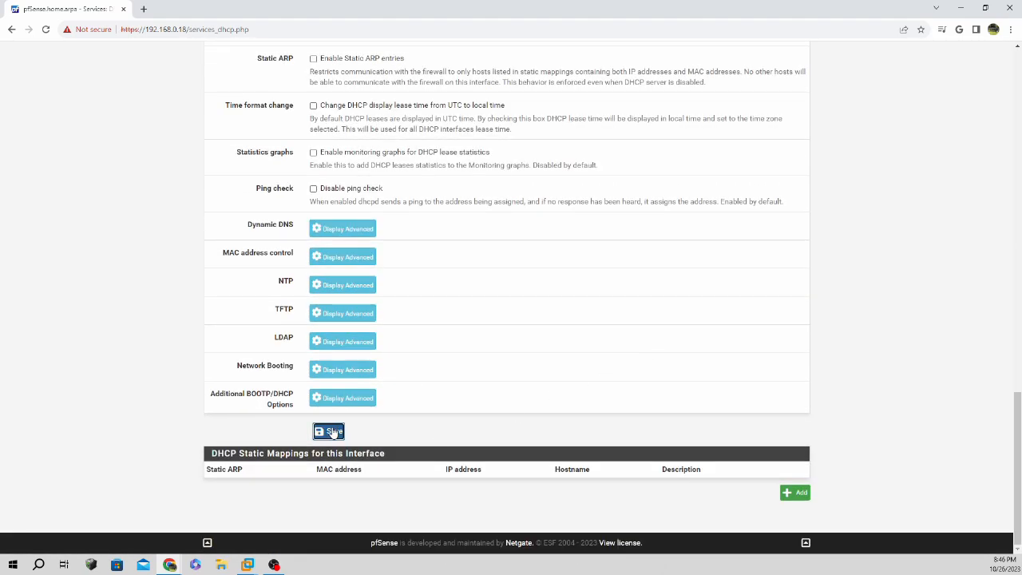
scroll(633, 349, "up", 9)
scroll(657, 362, "up", 6)
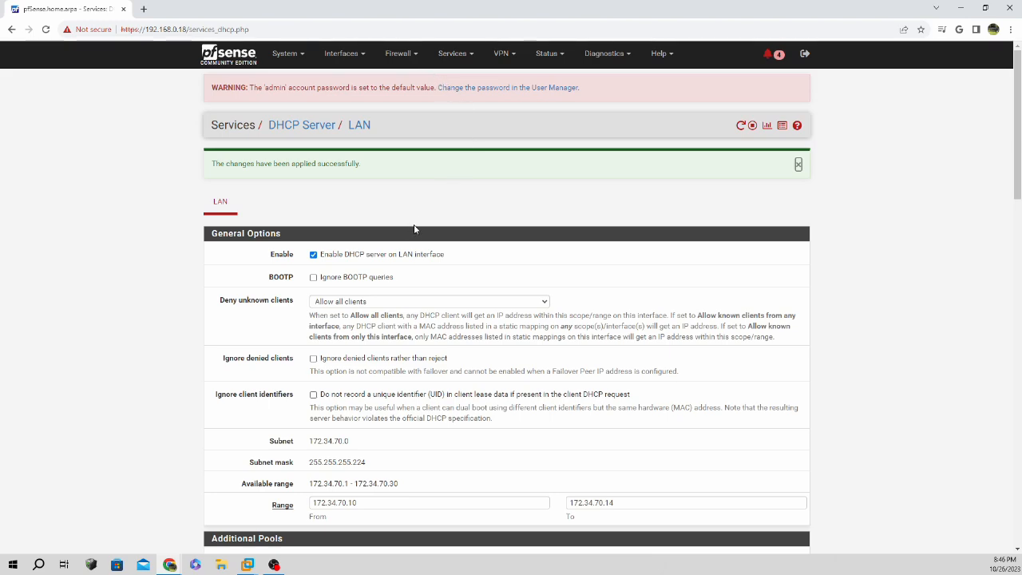
left_click(356, 56)
Check the WAN (em0) DHCP and DHCP6 settings, then switch to the Windows Server 2022 VM.
left_click(355, 105)
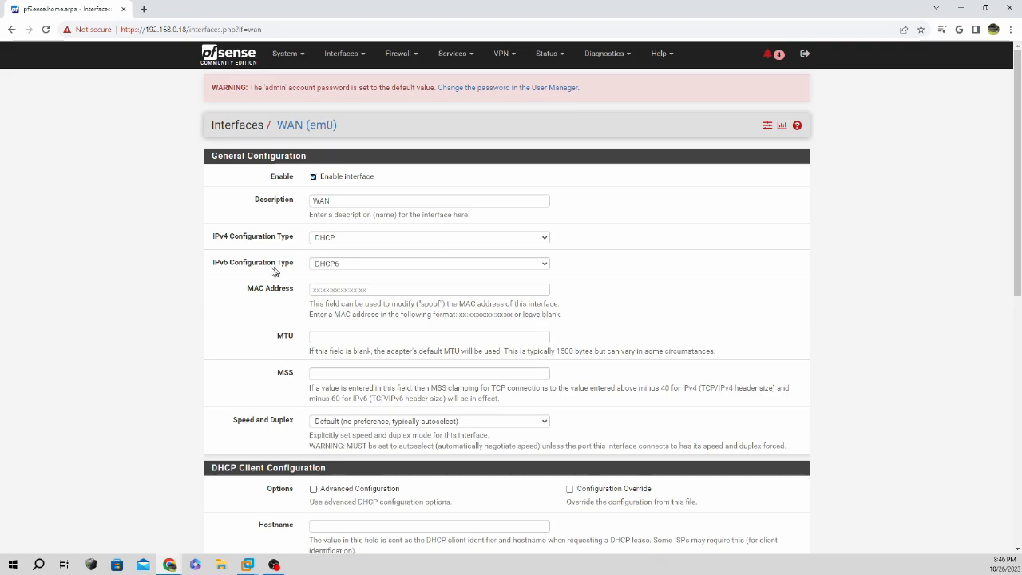
scroll(303, 245, "down", 4)
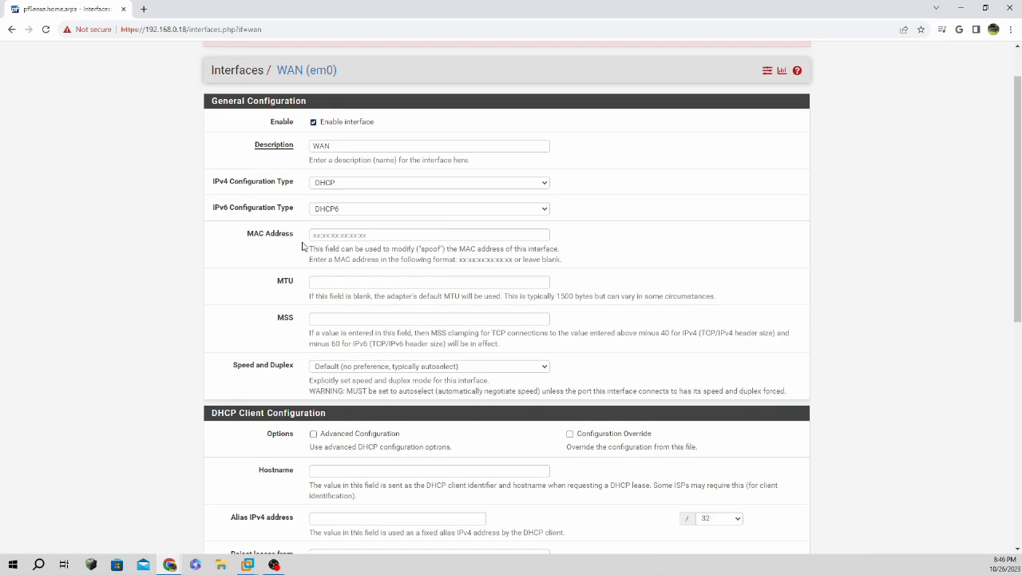
scroll(302, 246, "down", 3)
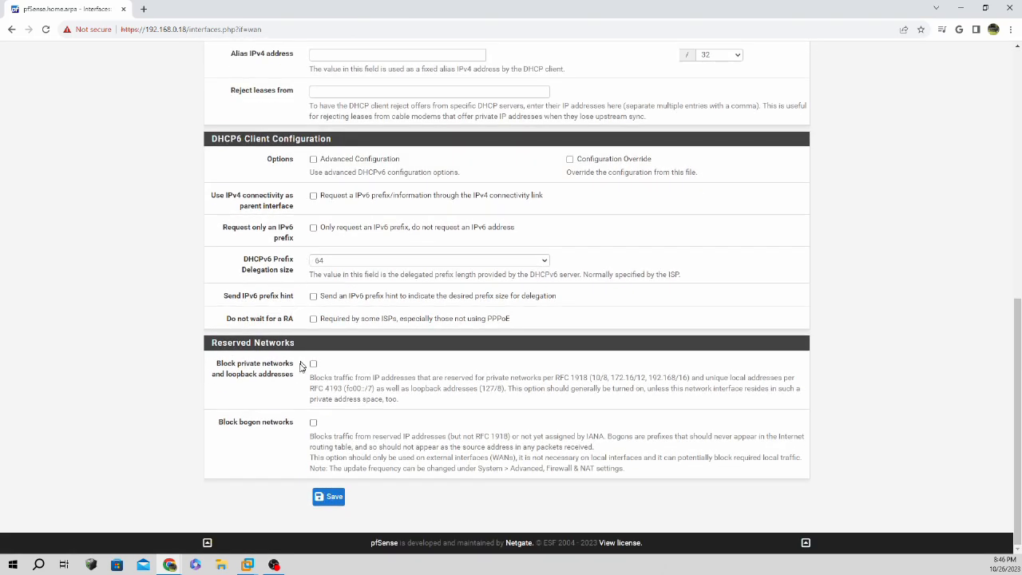
scroll(417, 210, "up", 7)
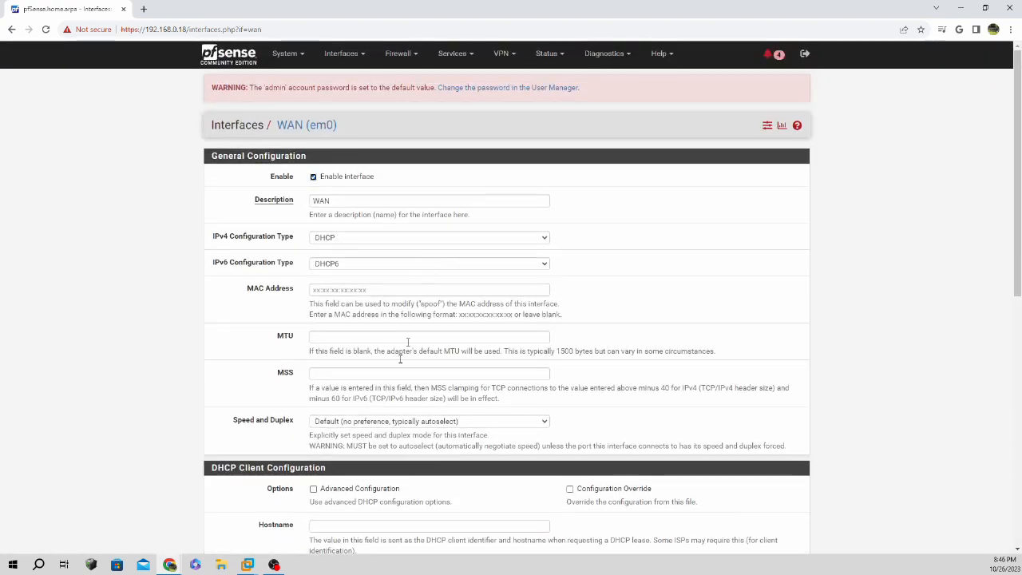
left_click(257, 567)
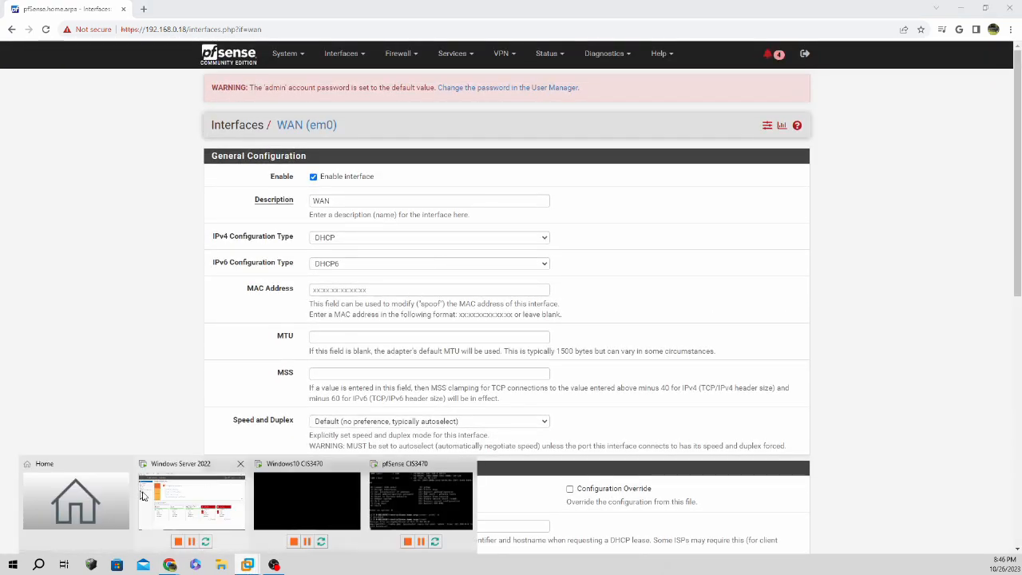
left_click(167, 502)
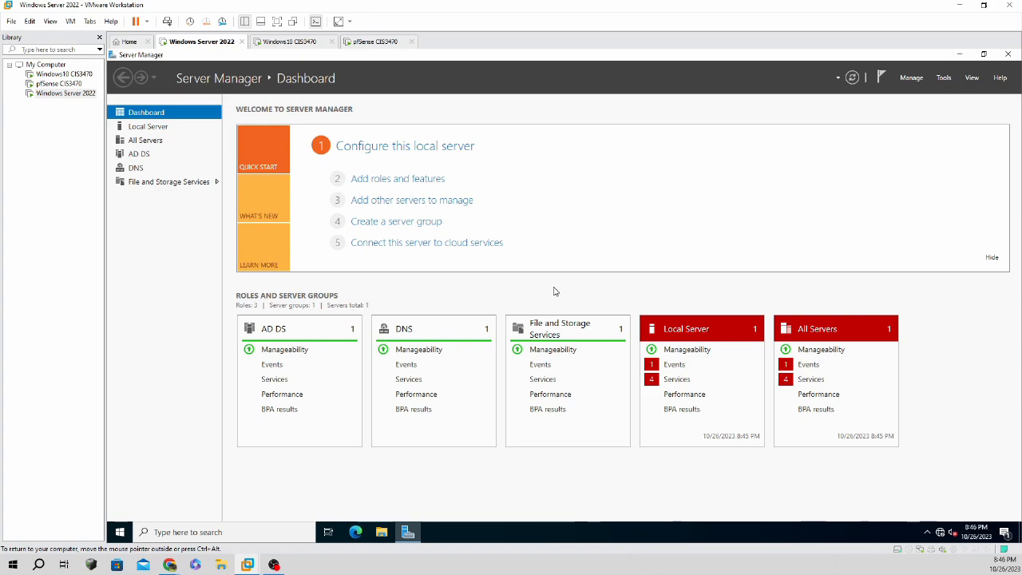
Run ipconfig (192.168.32.129, gateway 192.168.32.2) and a timed-out ping to 172.34.70.10 in Command Prompt.
left_click(233, 532)
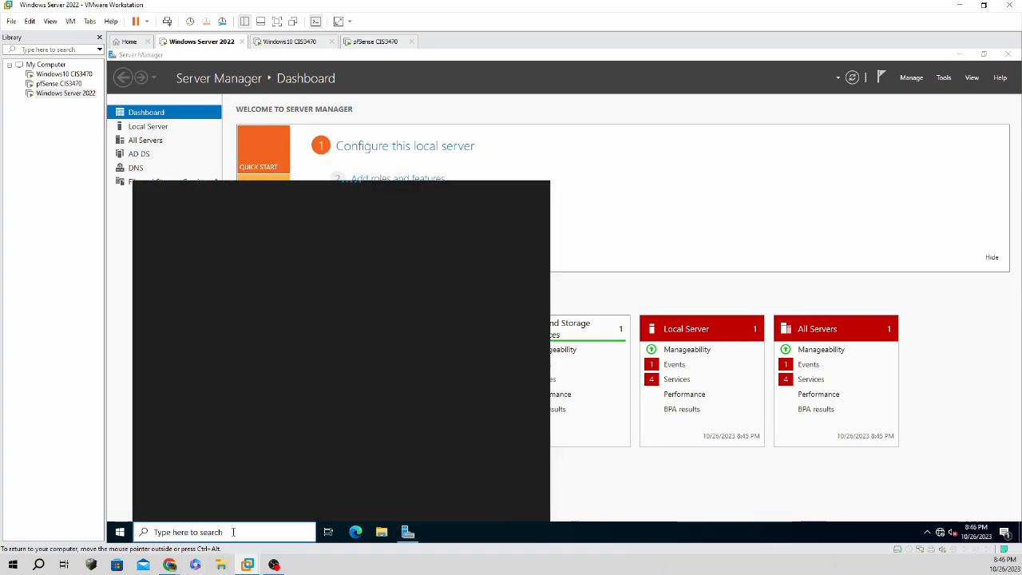
type("comman")
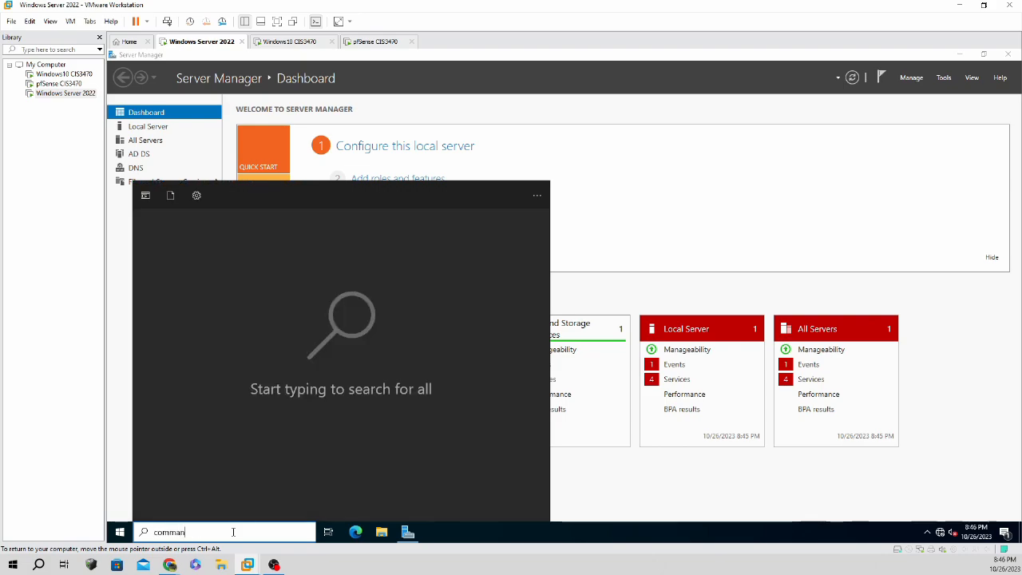
type("d")
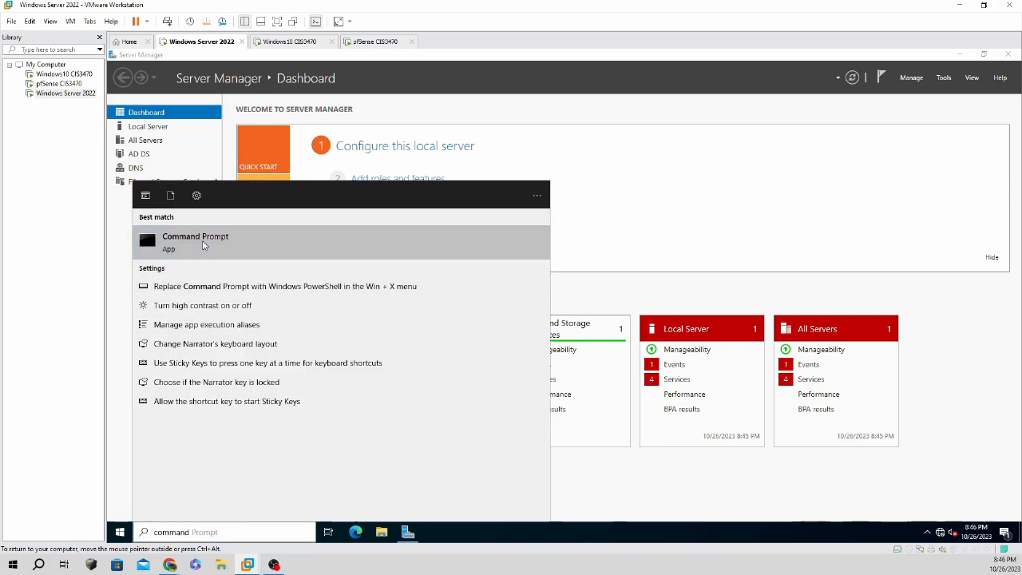
left_click(202, 241)
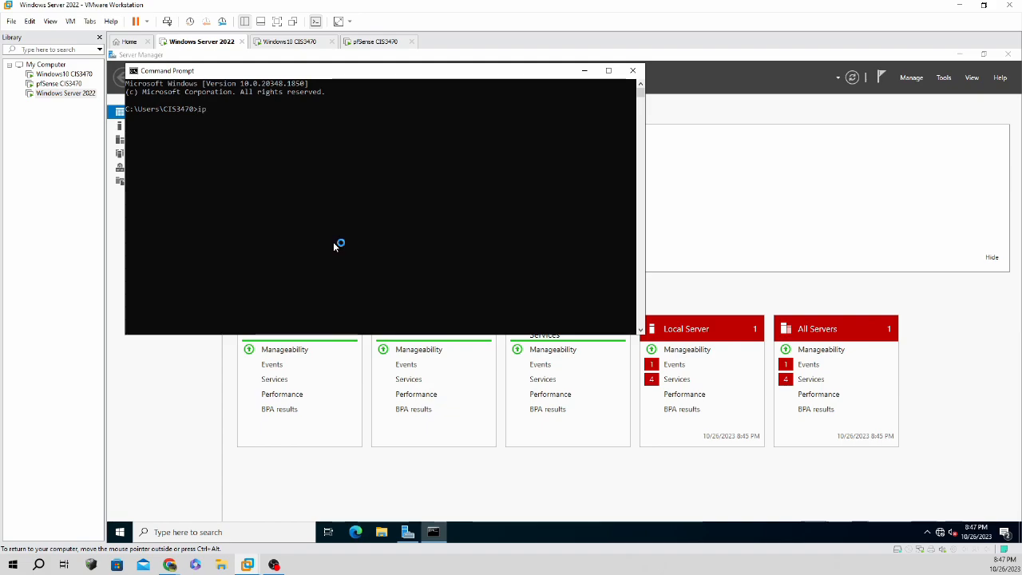
type("ipconfig")
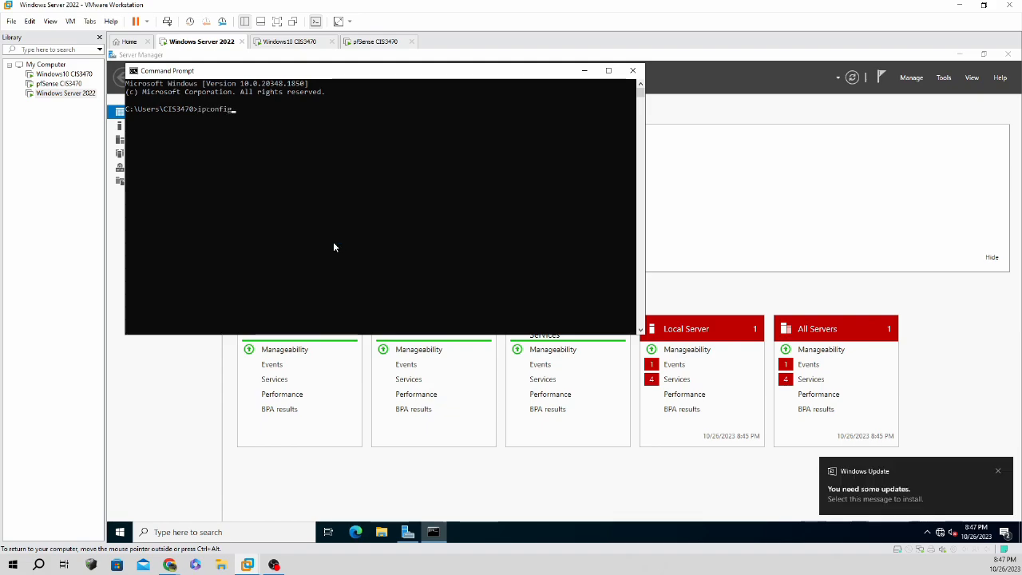
key("Return")
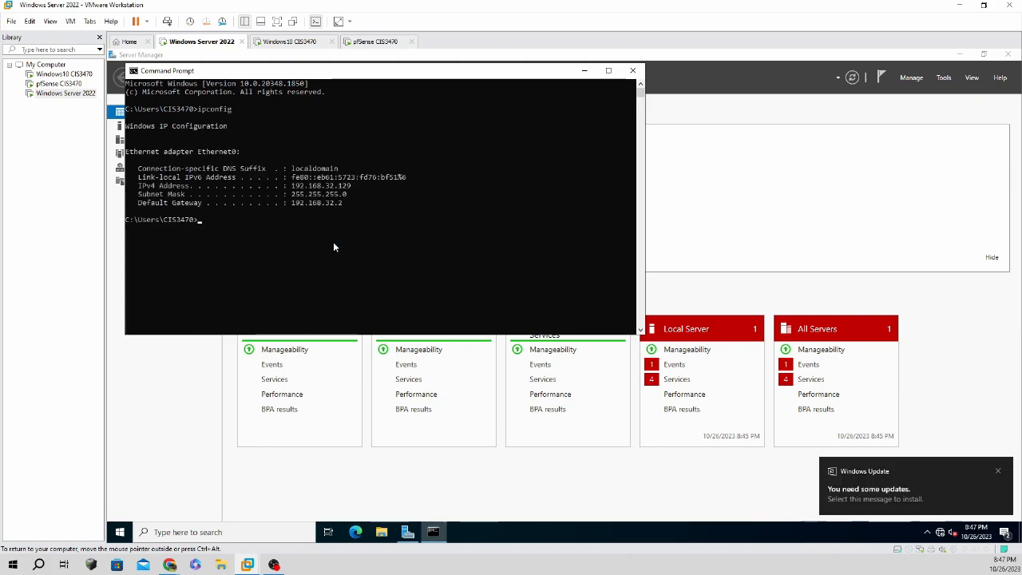
type("ping 172")
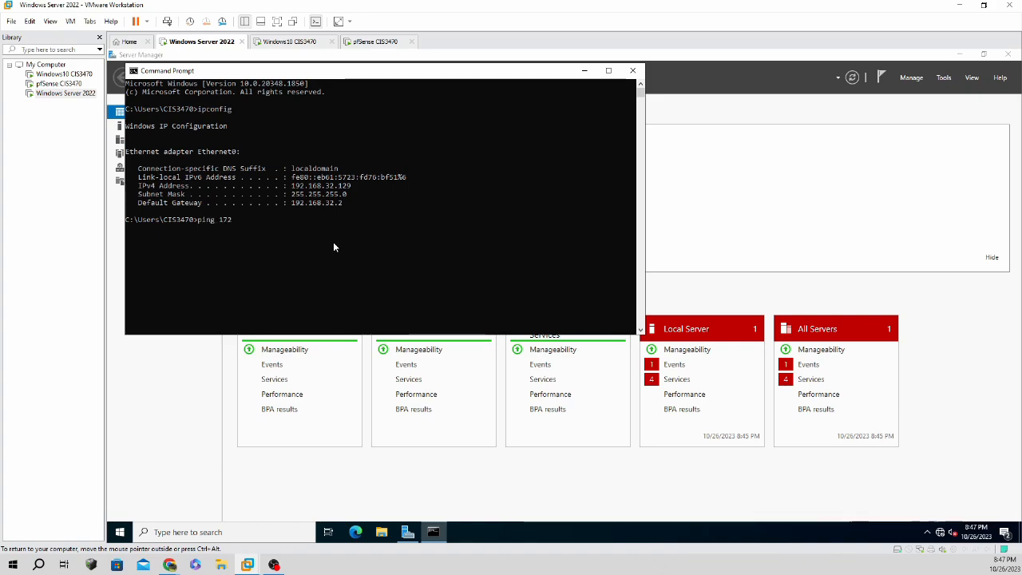
type(".34.70.")
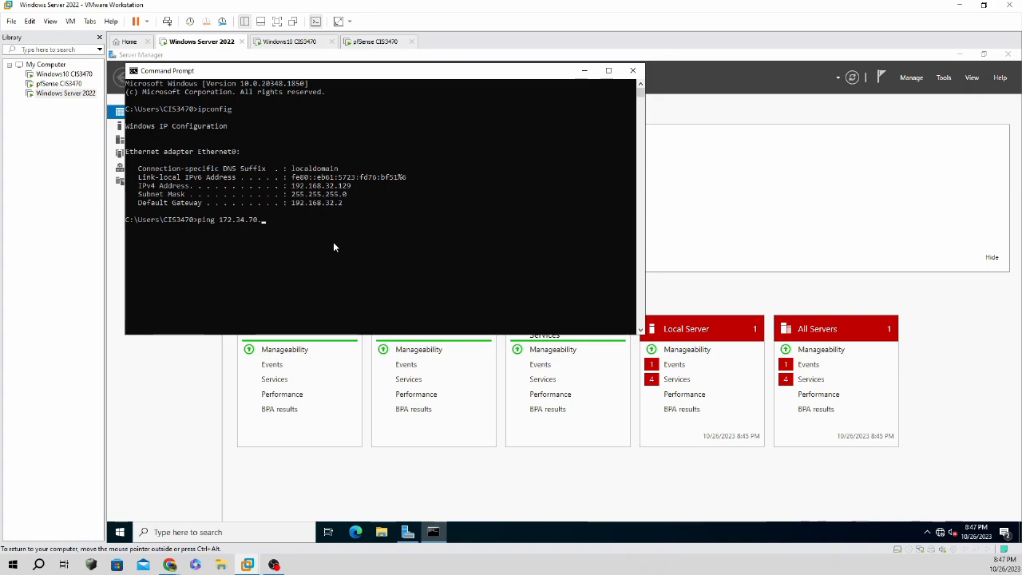
type("10")
key("Return")
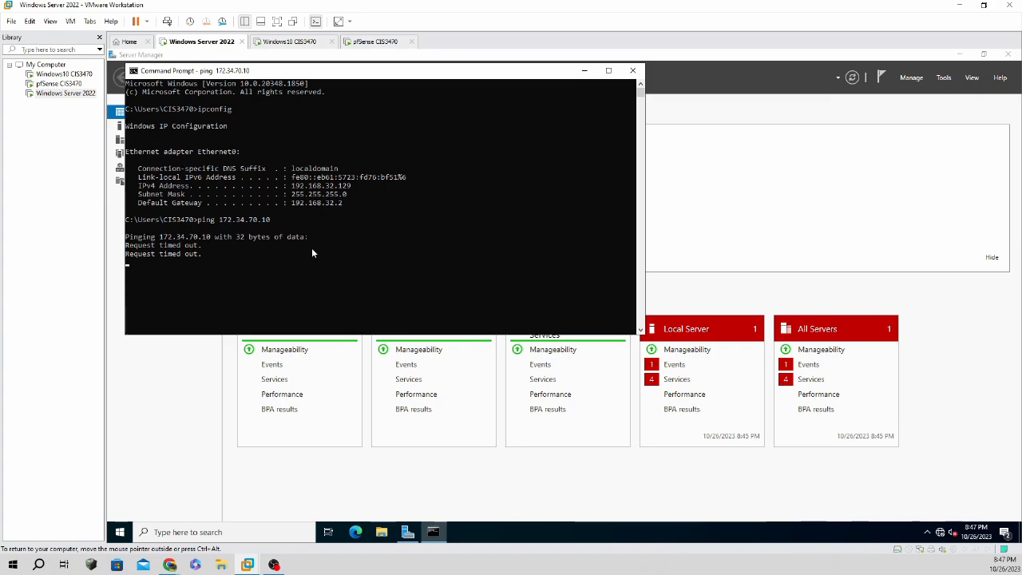
left_click(634, 70)
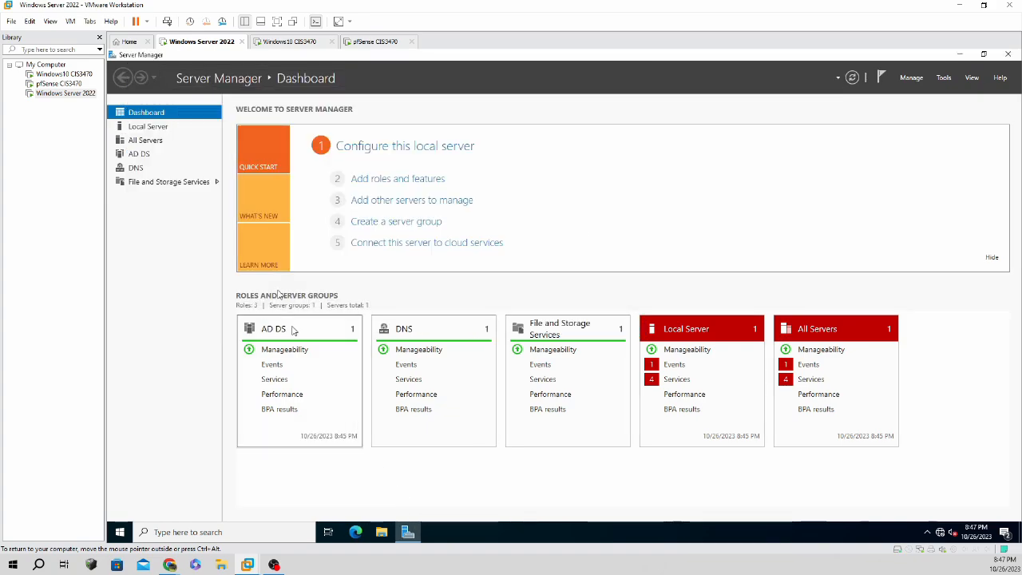
In a new Command Prompt, run ipconfig and ipconfig /renew, then close the window.
left_click(220, 532)
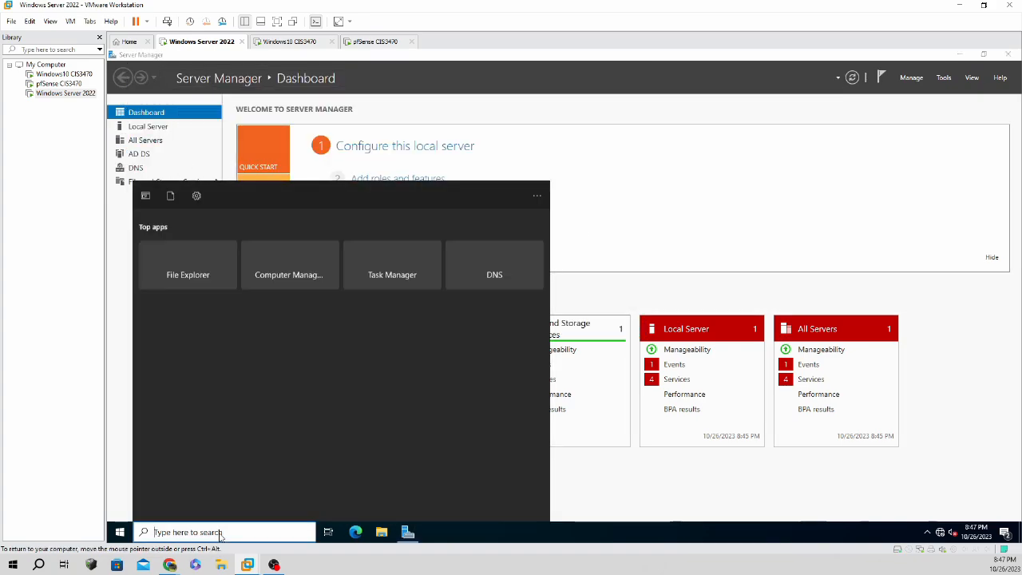
type("command")
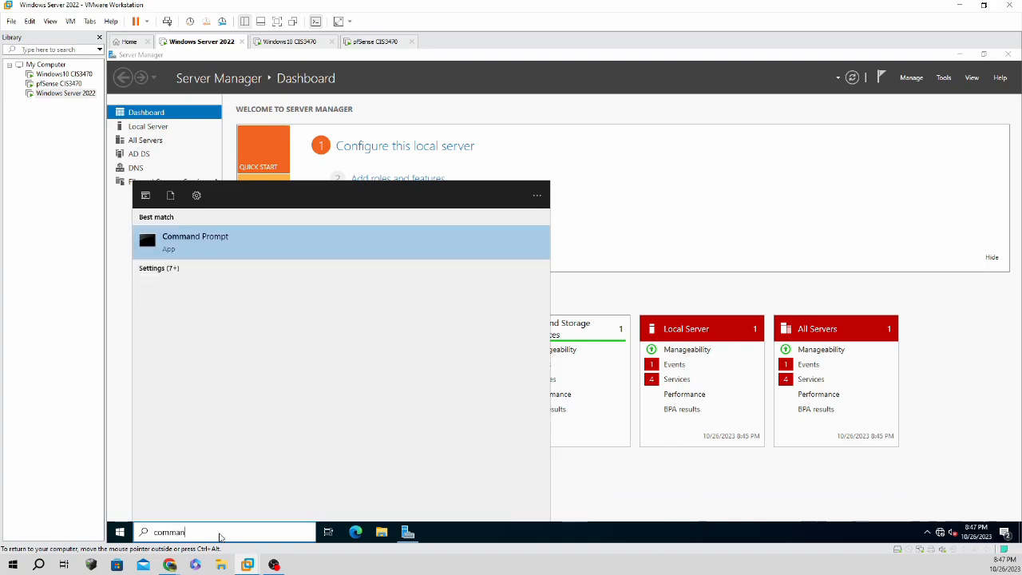
left_click(216, 241)
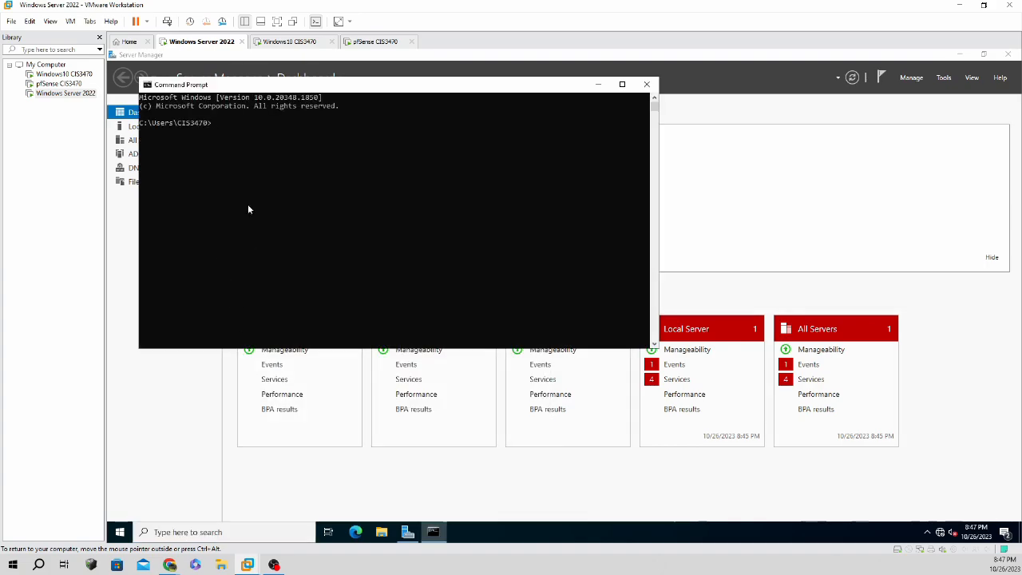
type("ipconfig")
key("Return")
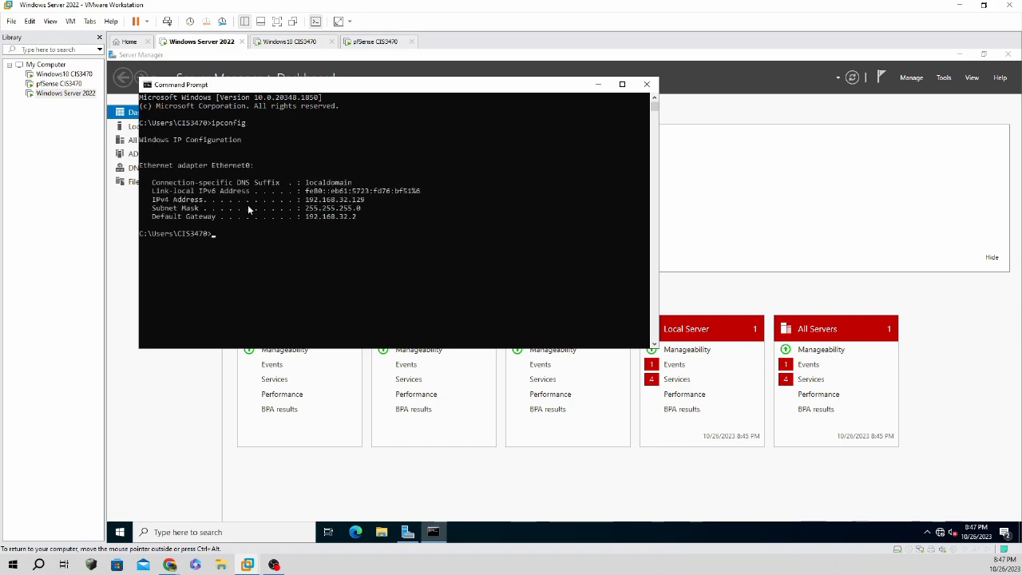
type("/renew")
key("Return")
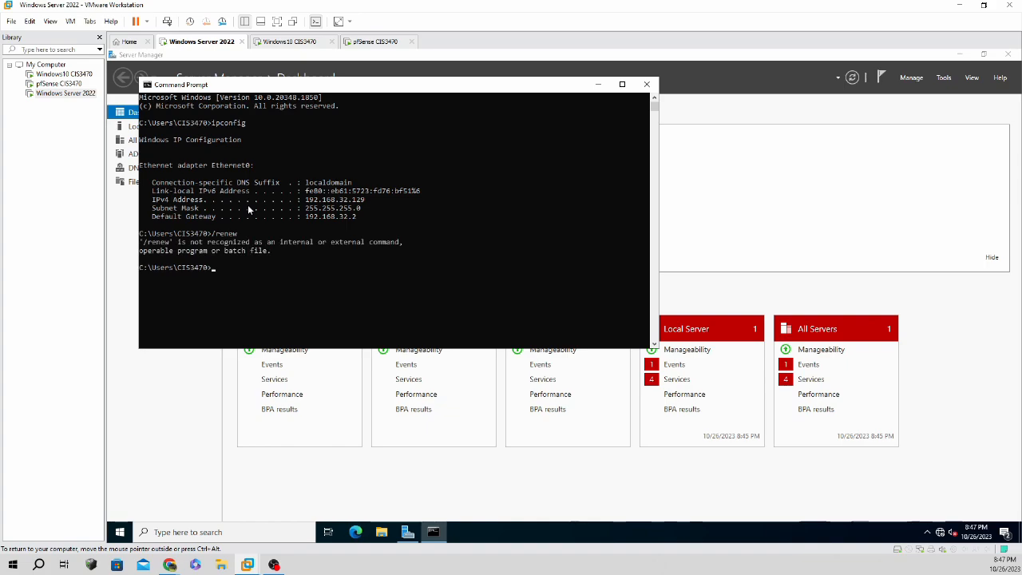
left_click(646, 84)
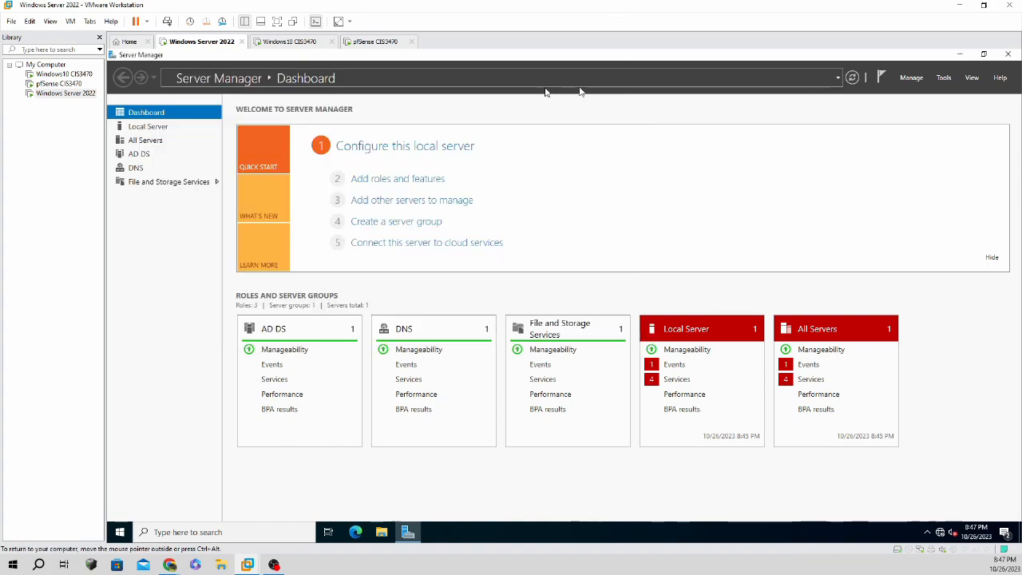
Power off the Windows 10 client VM from its tab's Power menu.
left_click(312, 44)
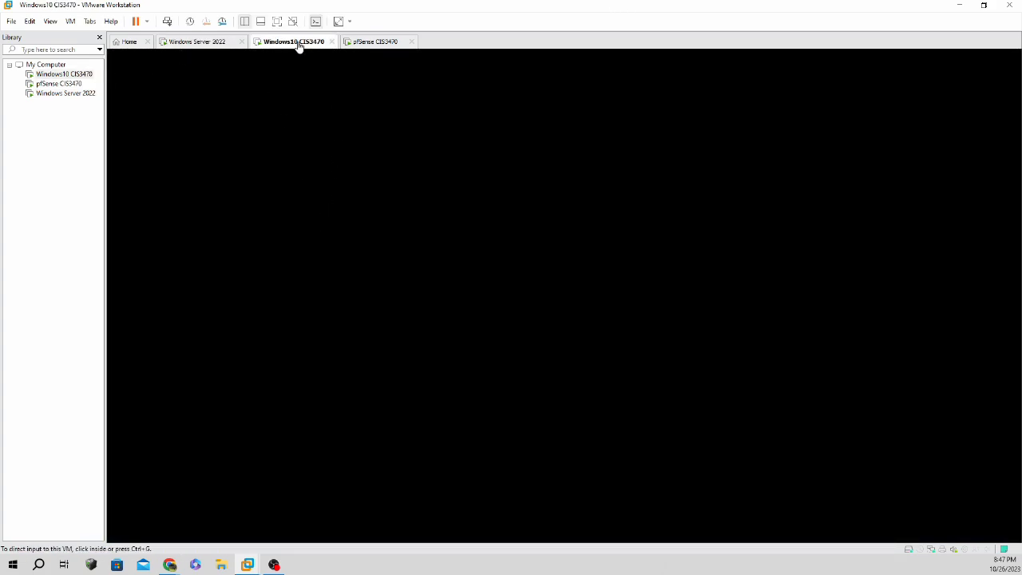
right_click(297, 45)
mouse_move(320, 66)
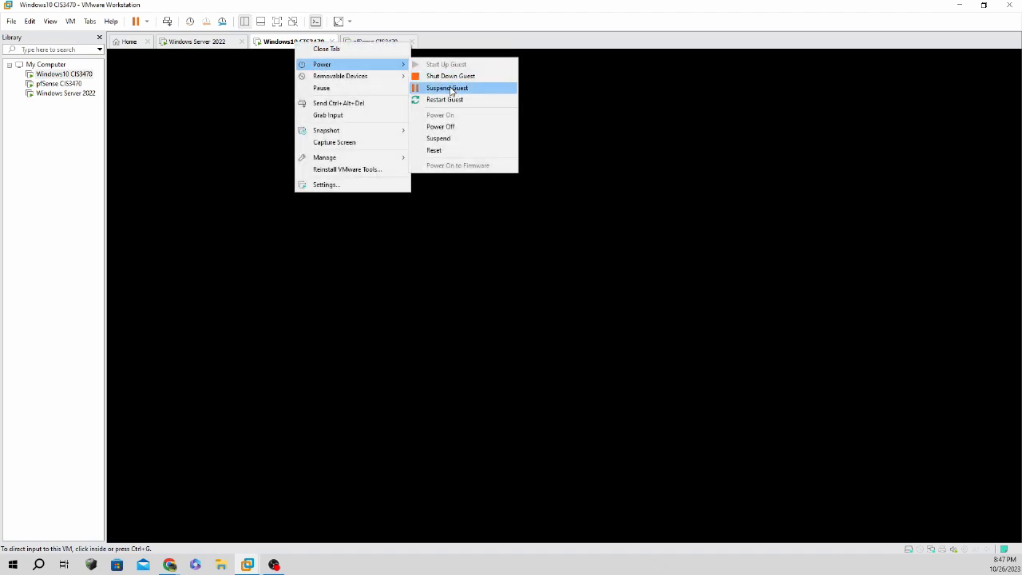
left_click(458, 126)
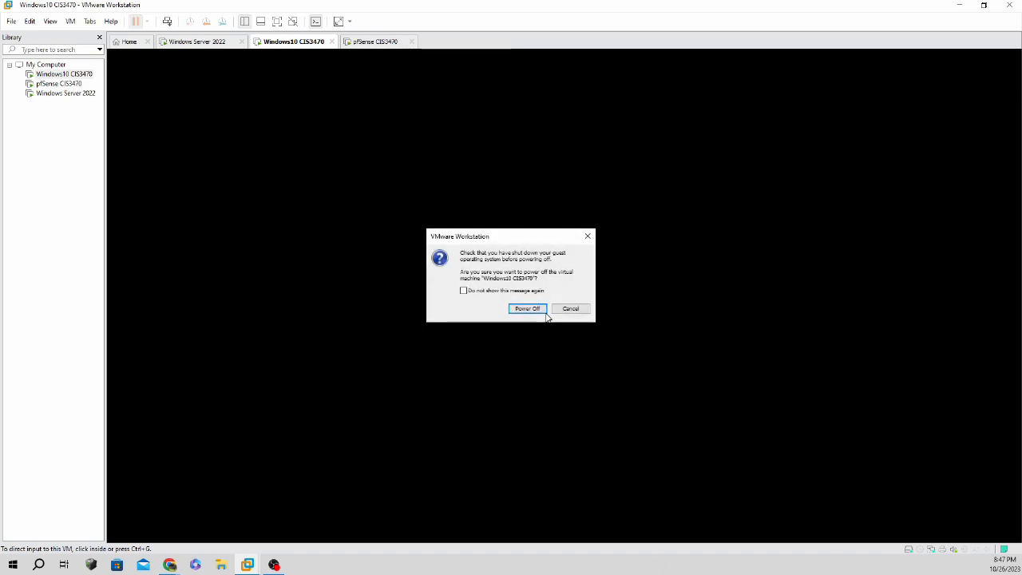
left_click(539, 311)
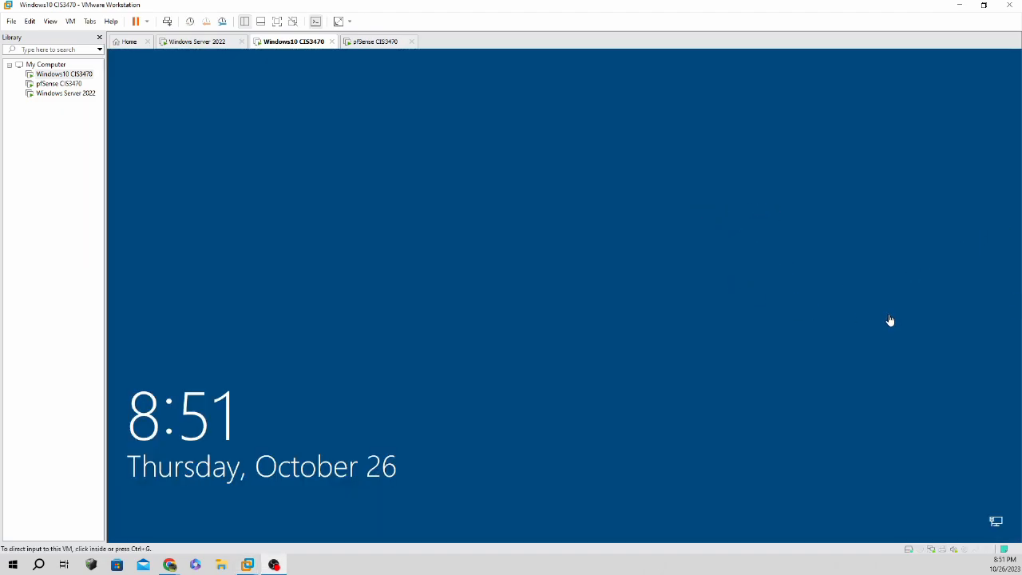
Sign in to the Windows 10 client with the account password and release input to the host.
left_click(440, 265)
left_click(466, 264)
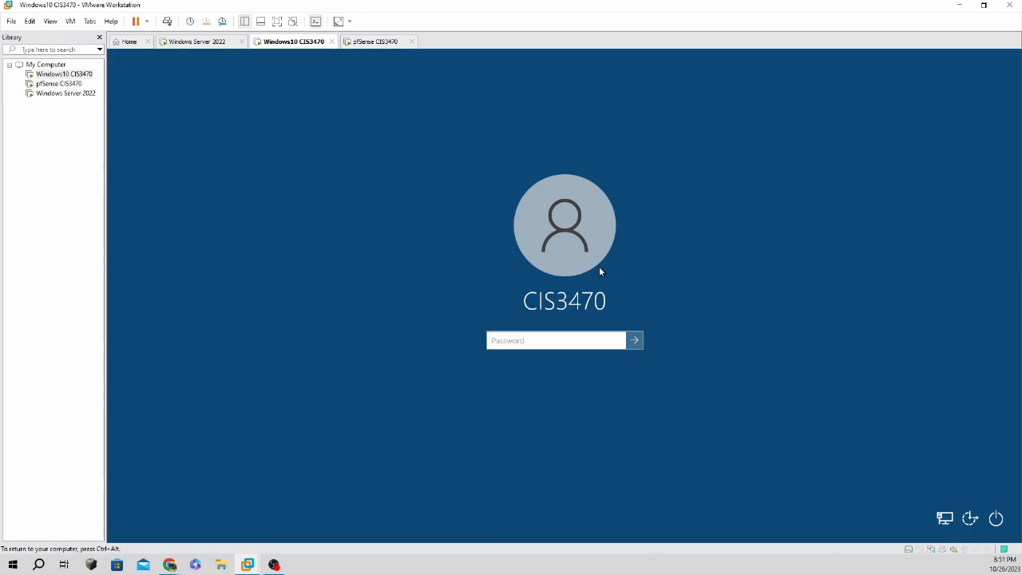
type("Password1!")
left_click(616, 343)
key("Return")
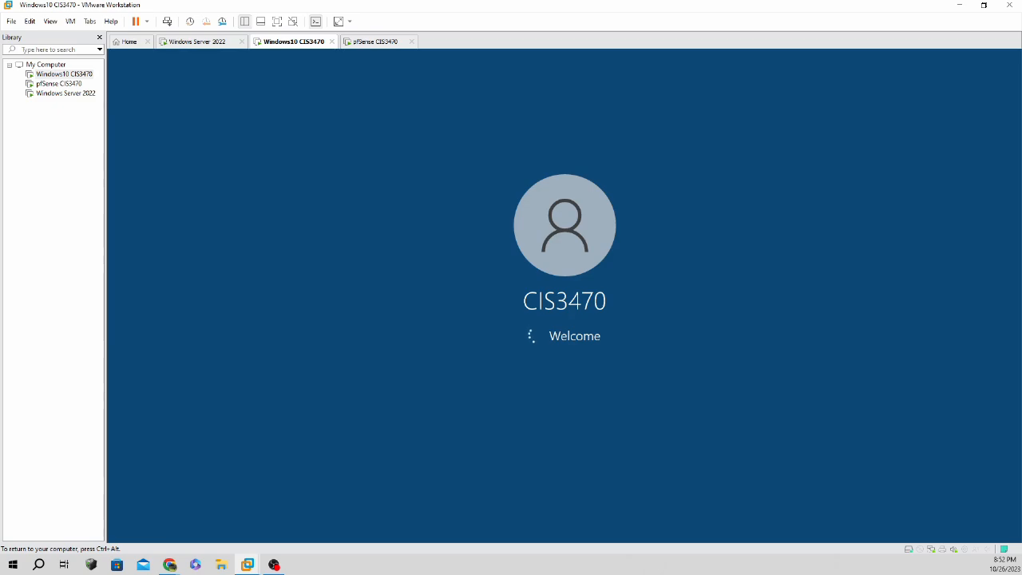
key("ctrl+alt")
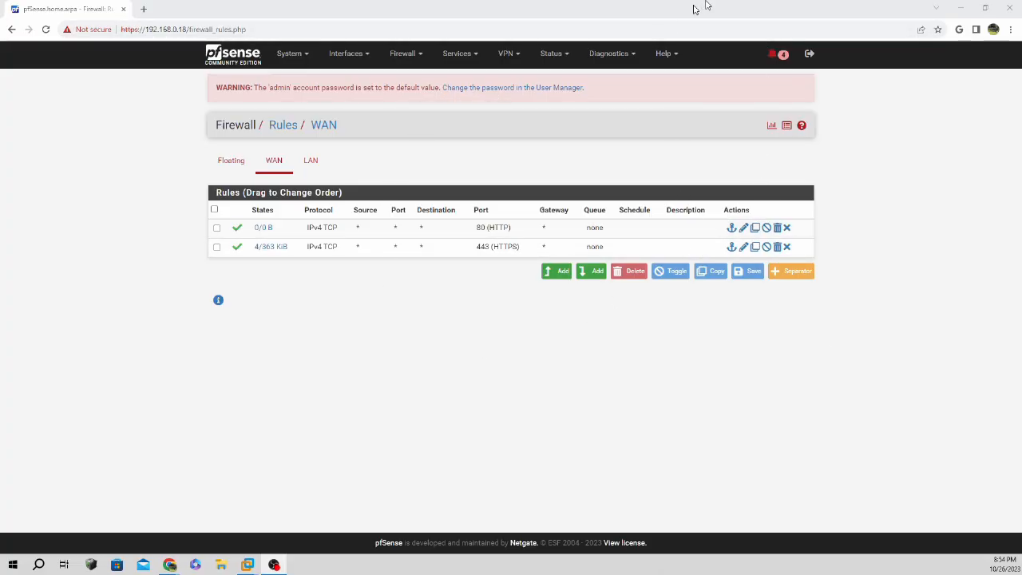
Minimize Chrome and switch to the Windows Server 2022 VM tab.
left_click(959, 9)
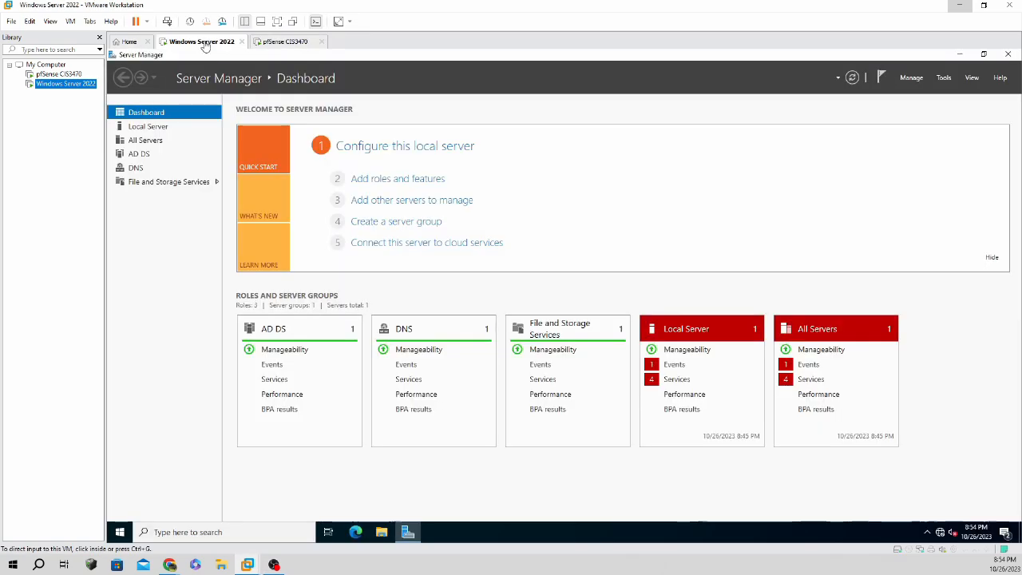
left_click(201, 45)
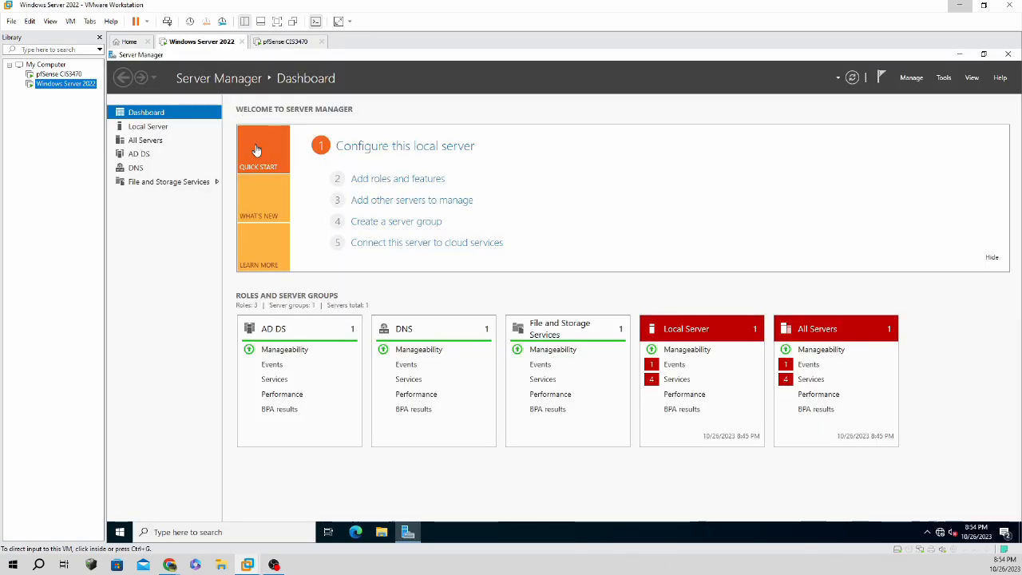
left_click(171, 533)
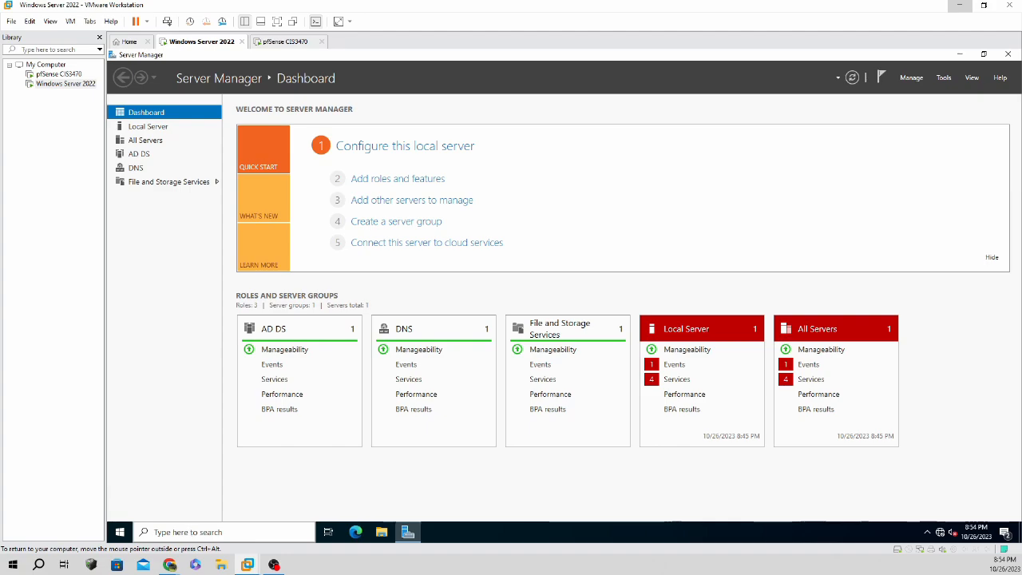
type("network")
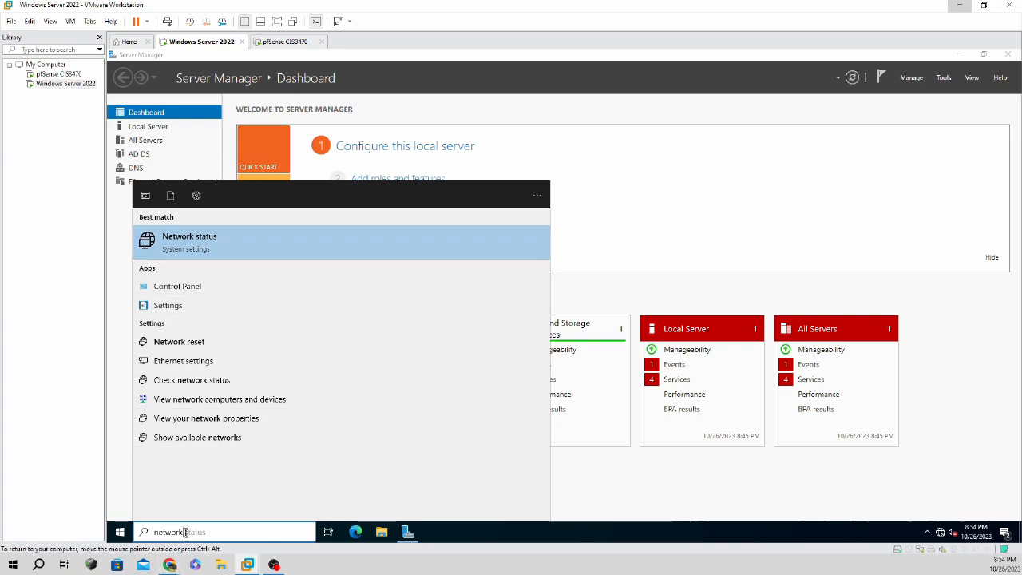
left_click(142, 531)
type("control")
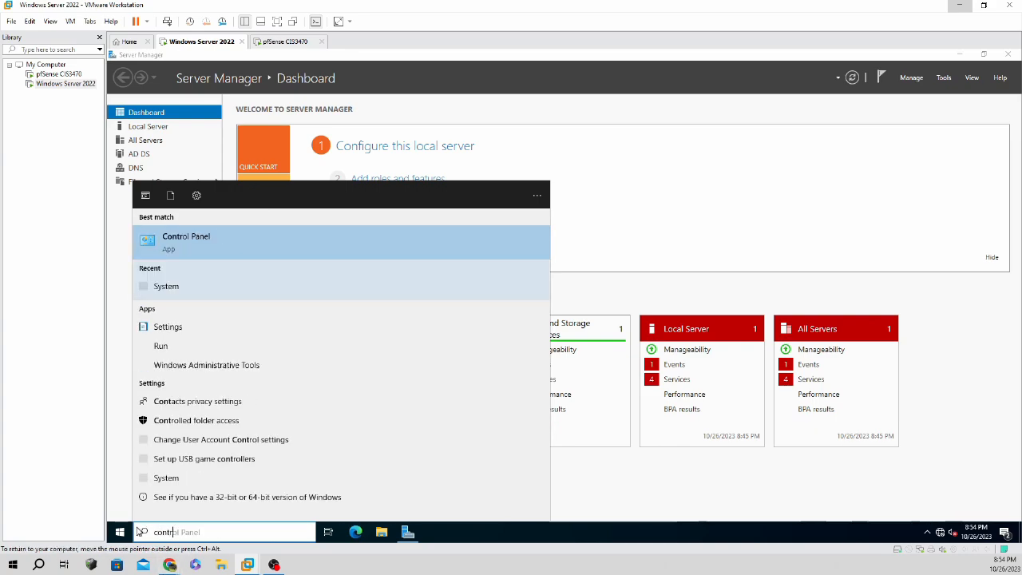
left_click(159, 243)
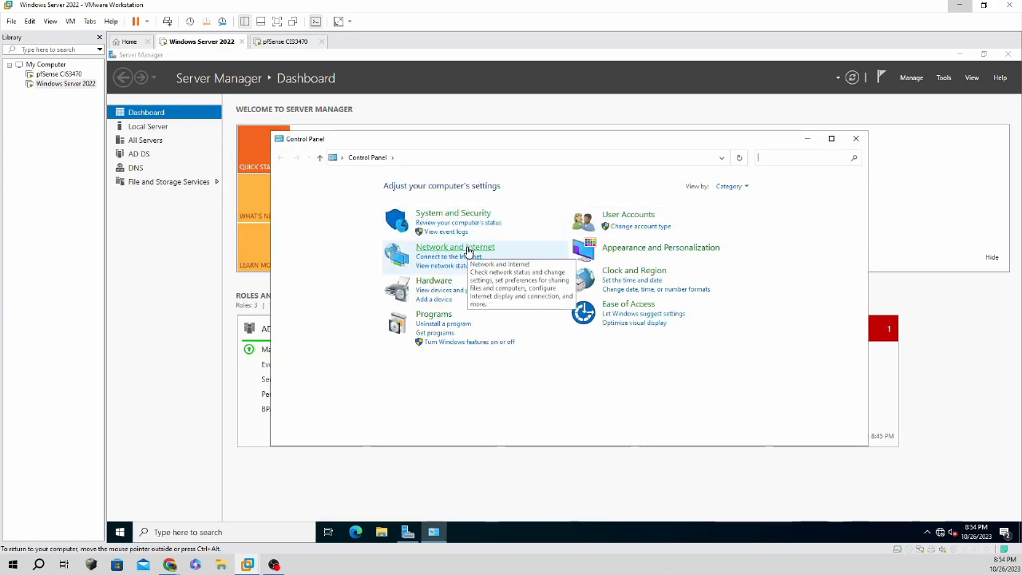
left_click(468, 249)
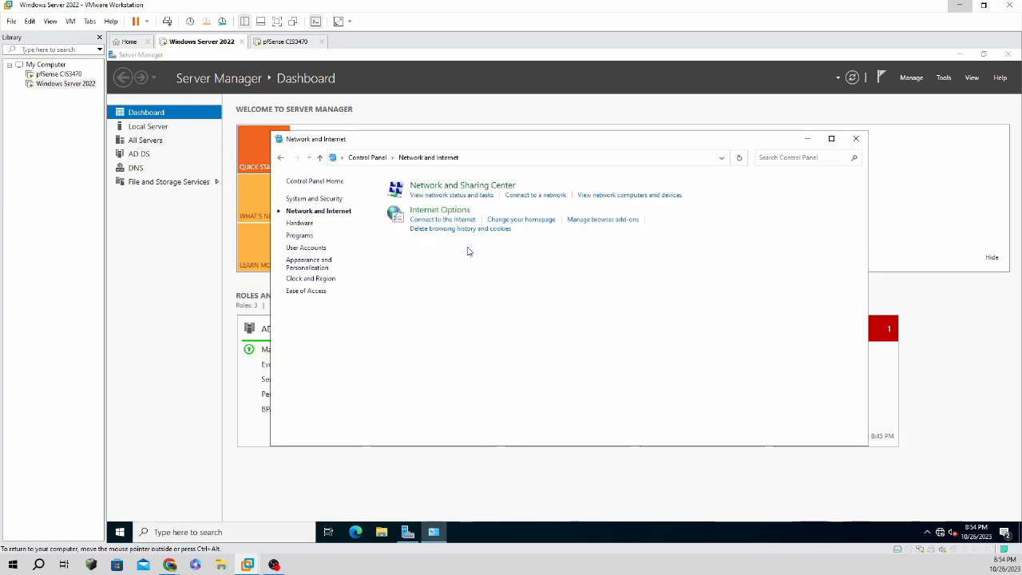
left_click(464, 196)
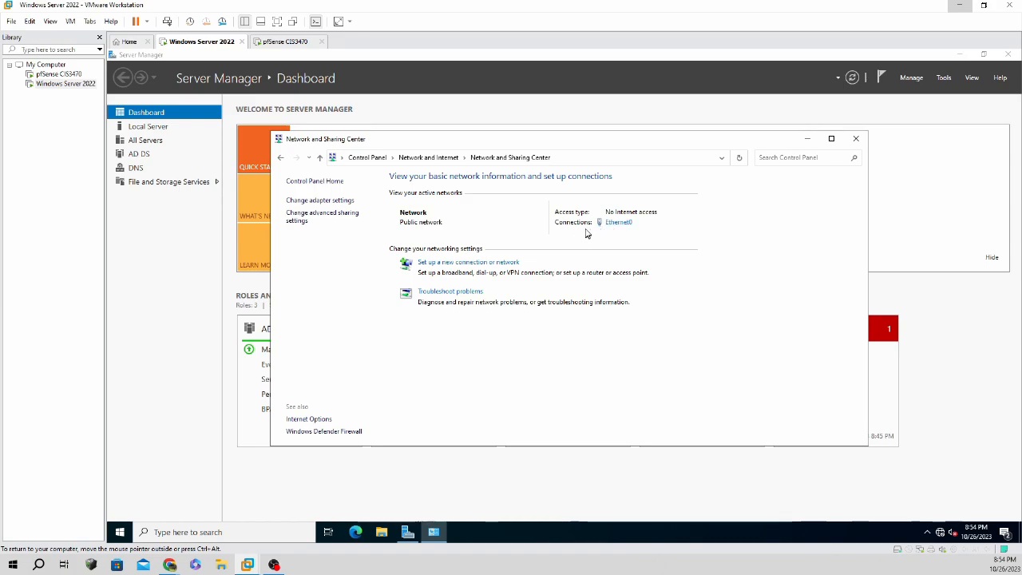
left_click(342, 201)
left_click(366, 226)
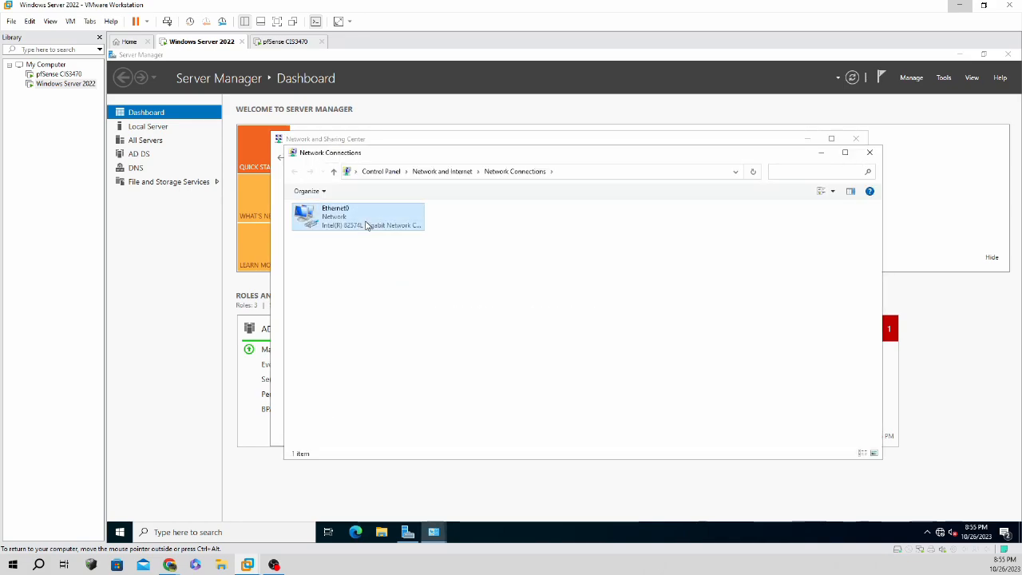
right_click(381, 234)
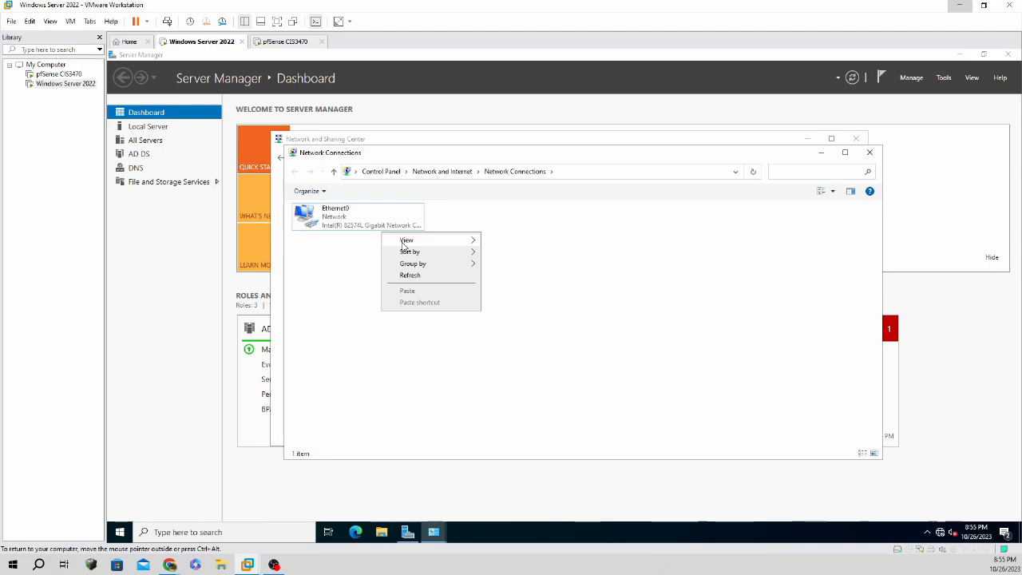
left_click(638, 244)
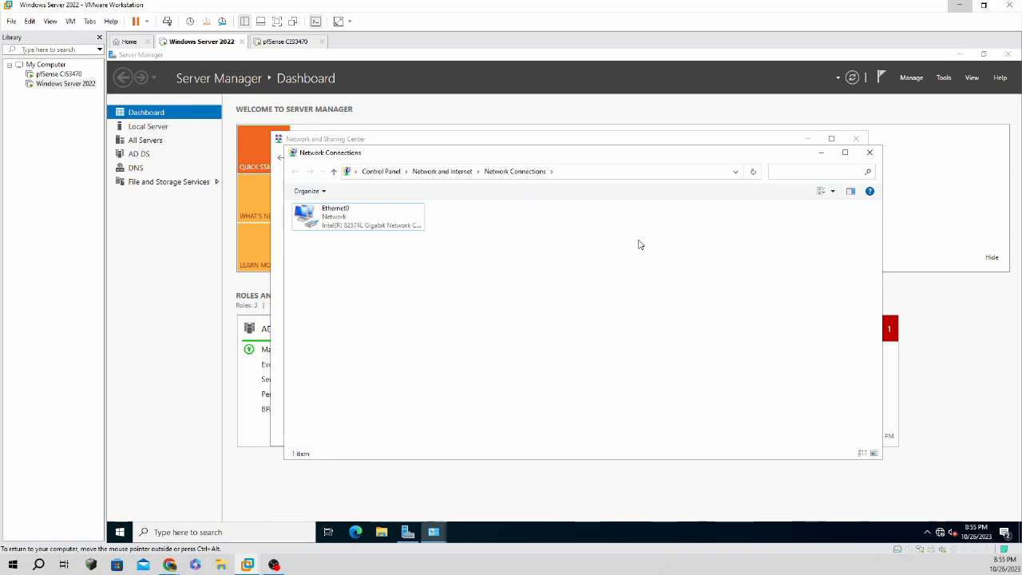
left_click(869, 152)
left_click(856, 138)
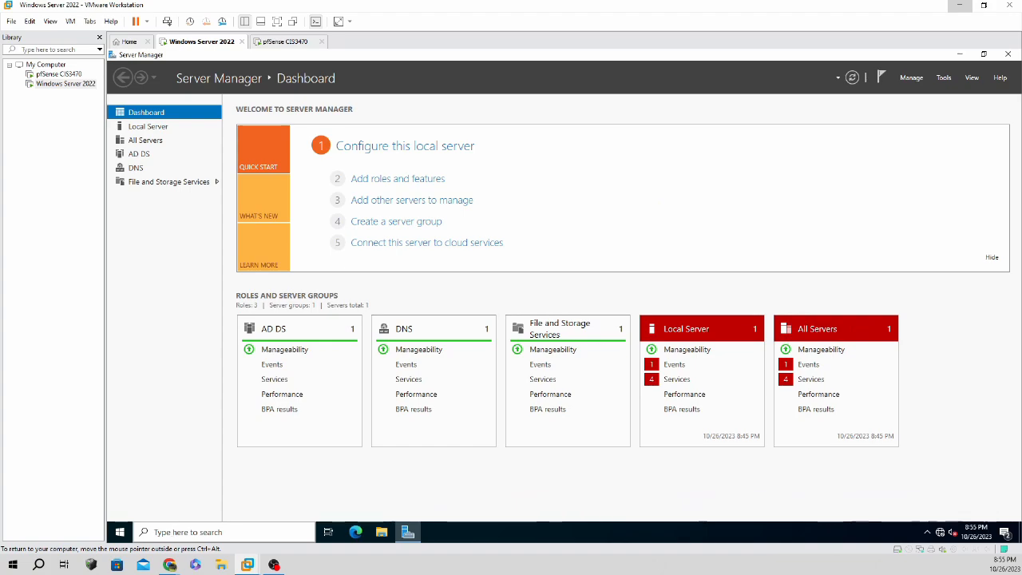
Open This PC's Properties from a 'this PC' search to reach the About page.
left_click(199, 531)
type("t")
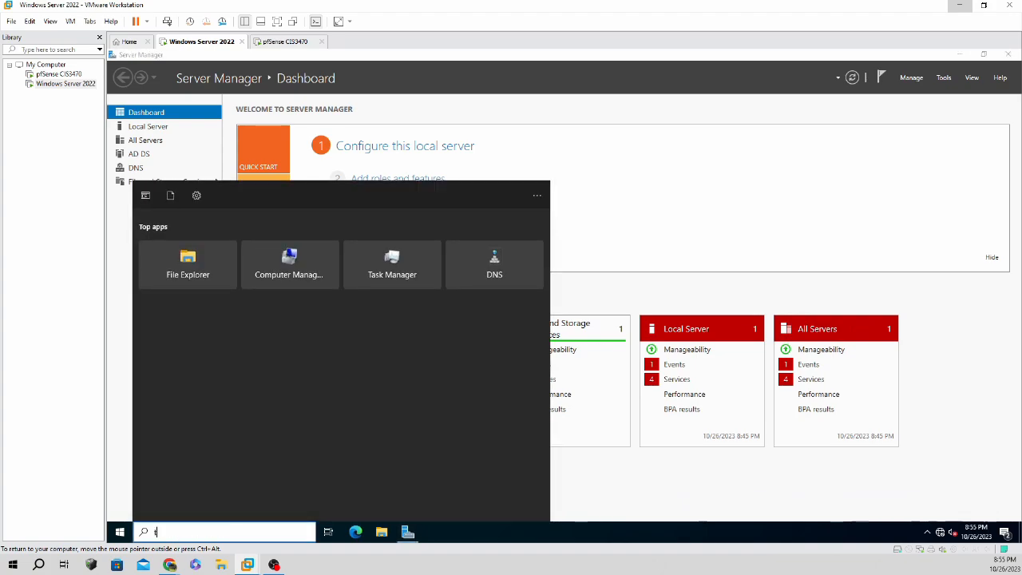
type("his PC")
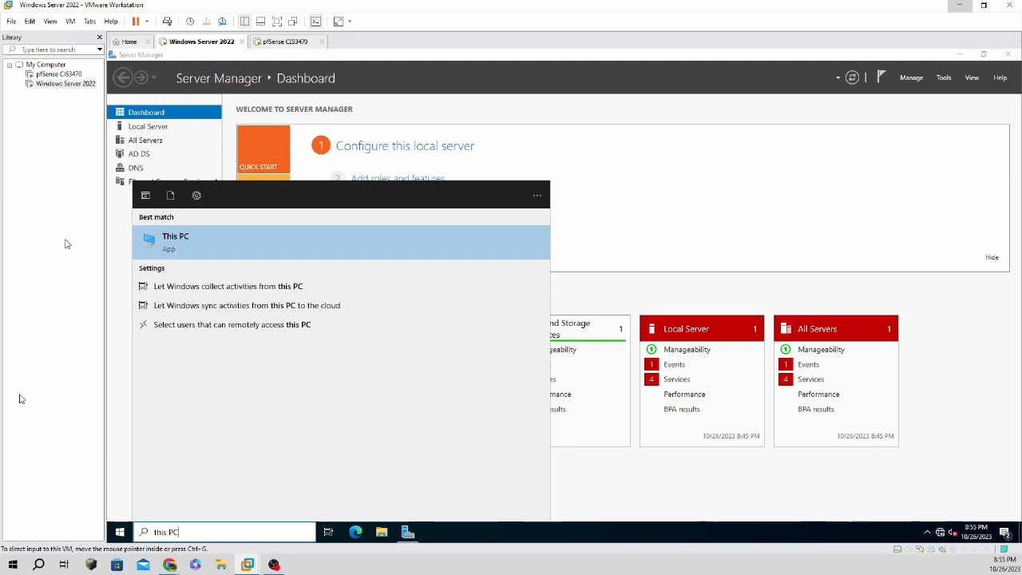
left_click(196, 241)
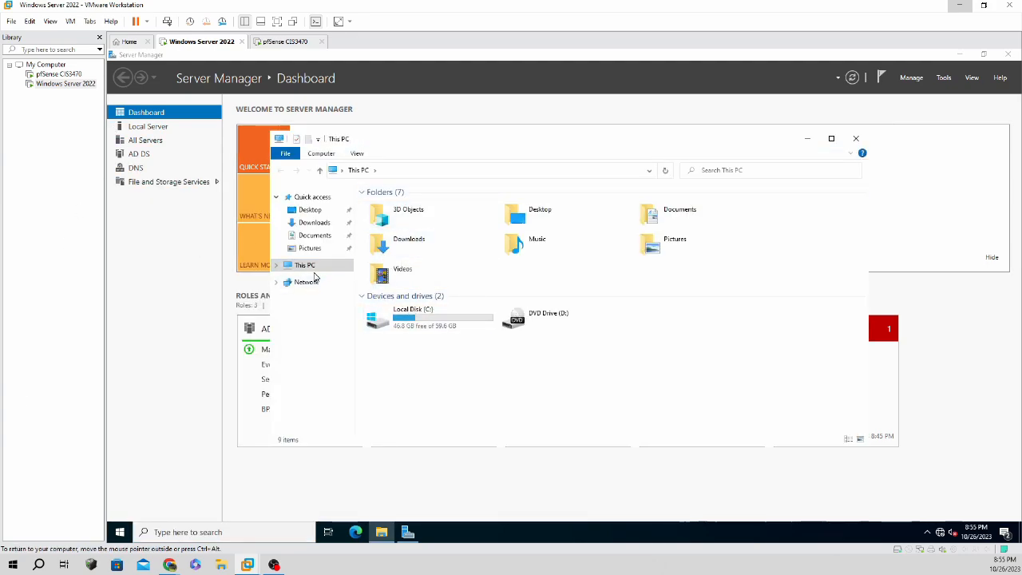
right_click(313, 267)
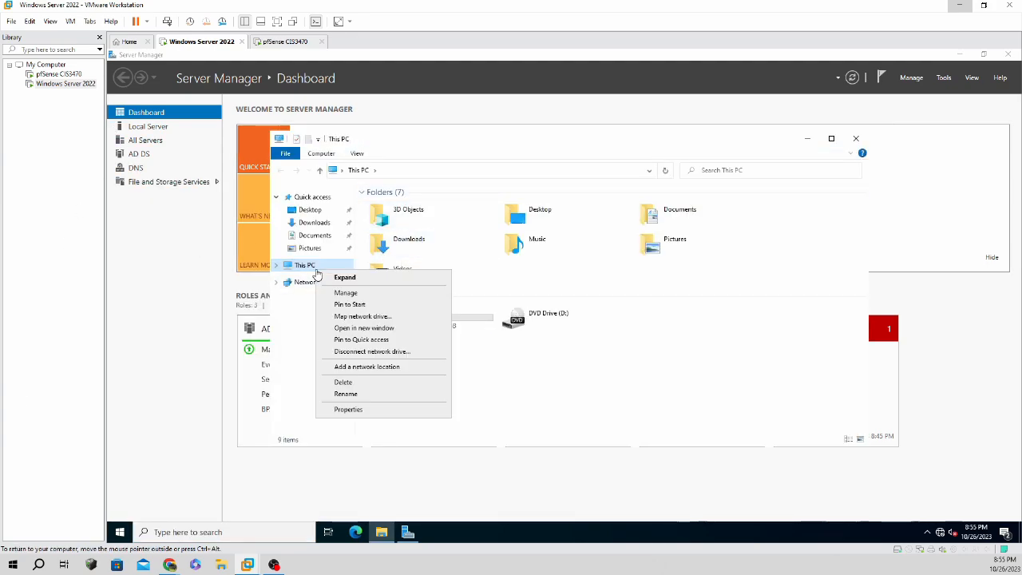
left_click(358, 411)
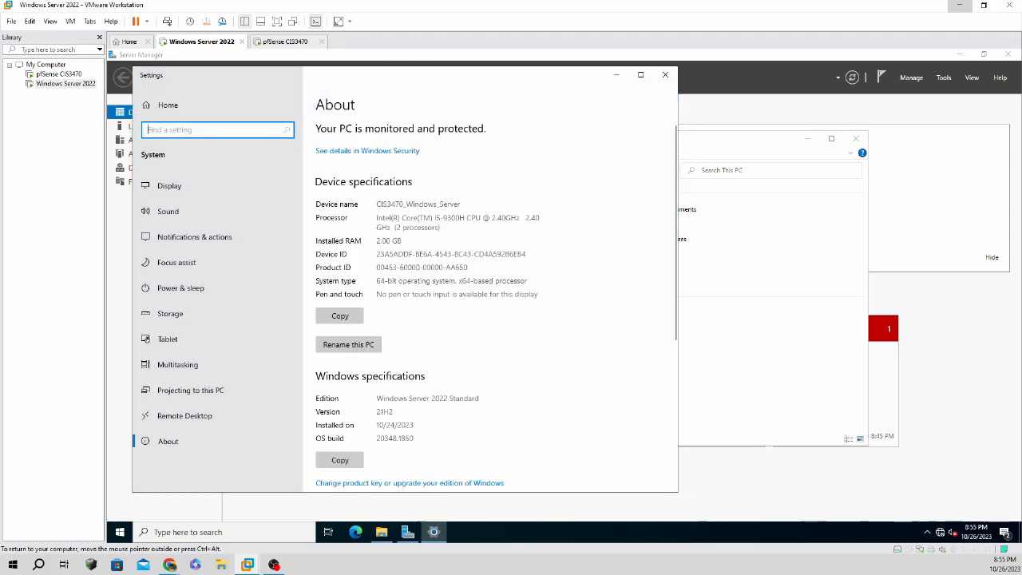
Review the computer name's Hardware, Advanced and Remote settings, then close System Properties.
scroll(399, 327, "down", 5)
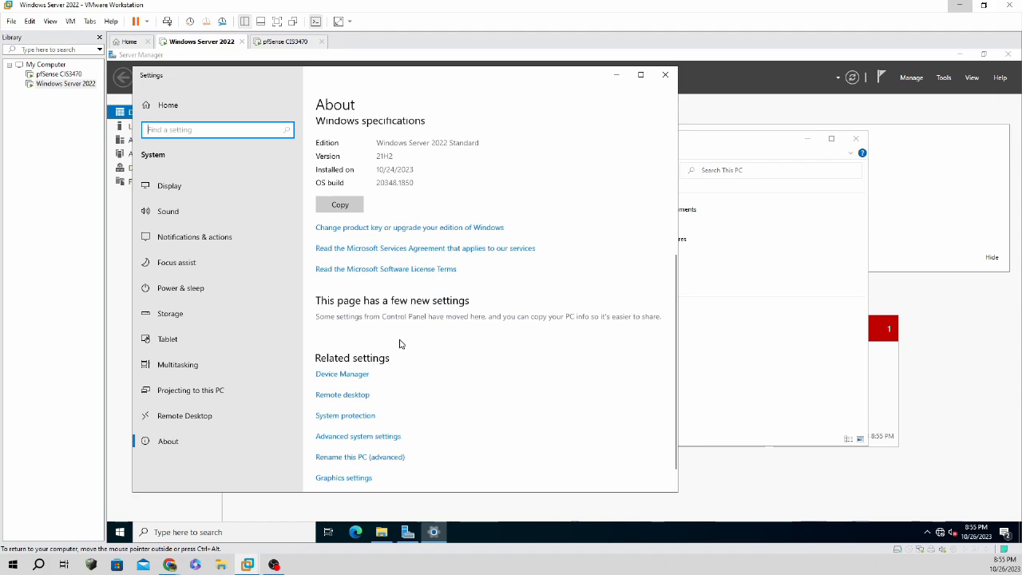
left_click(391, 428)
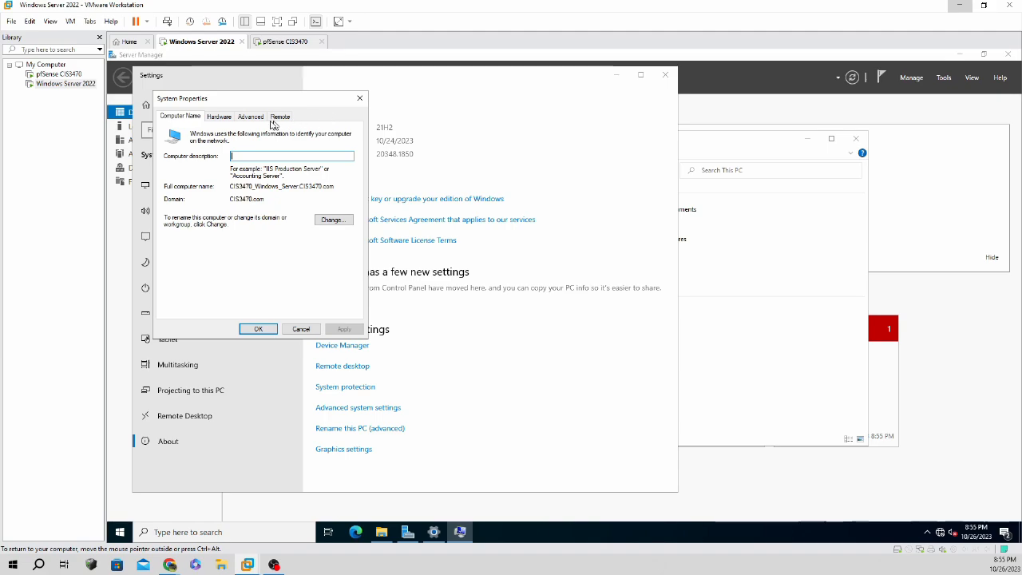
left_click(223, 119)
left_click(249, 118)
left_click(280, 117)
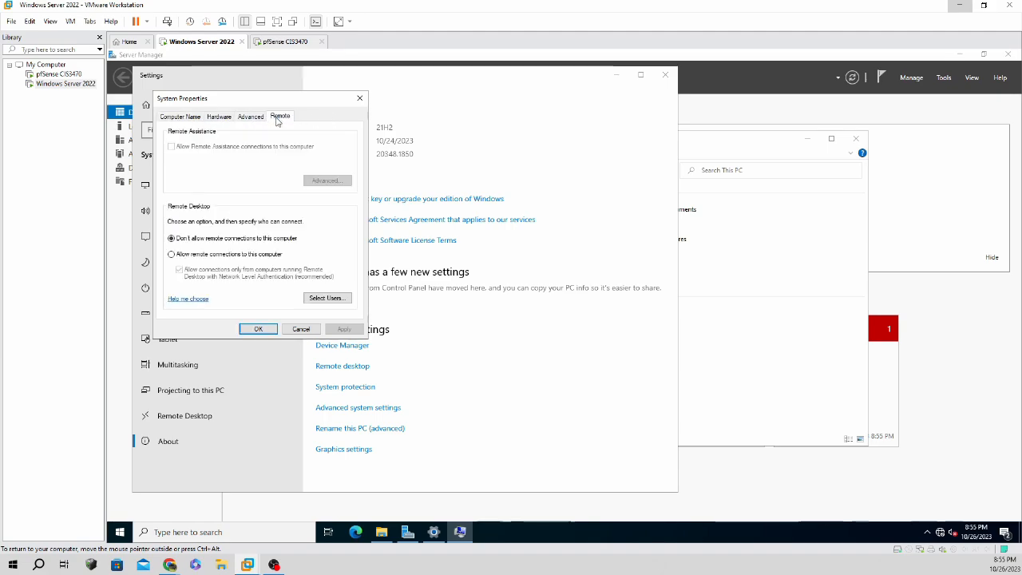
left_click(257, 328)
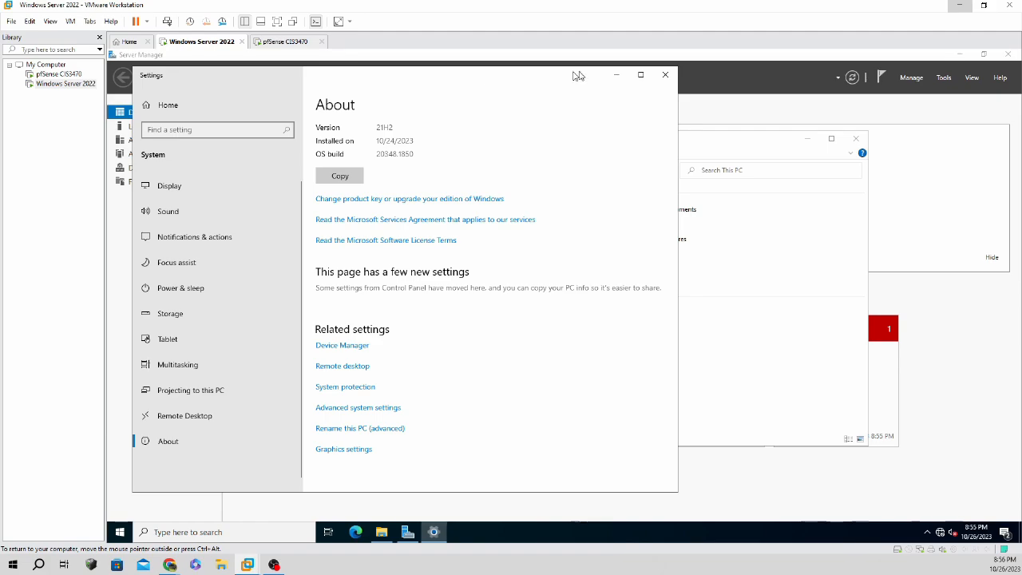
Try searching 'globe' and 'adapter' in the guest, then close Settings.
left_click(245, 532)
type("globe")
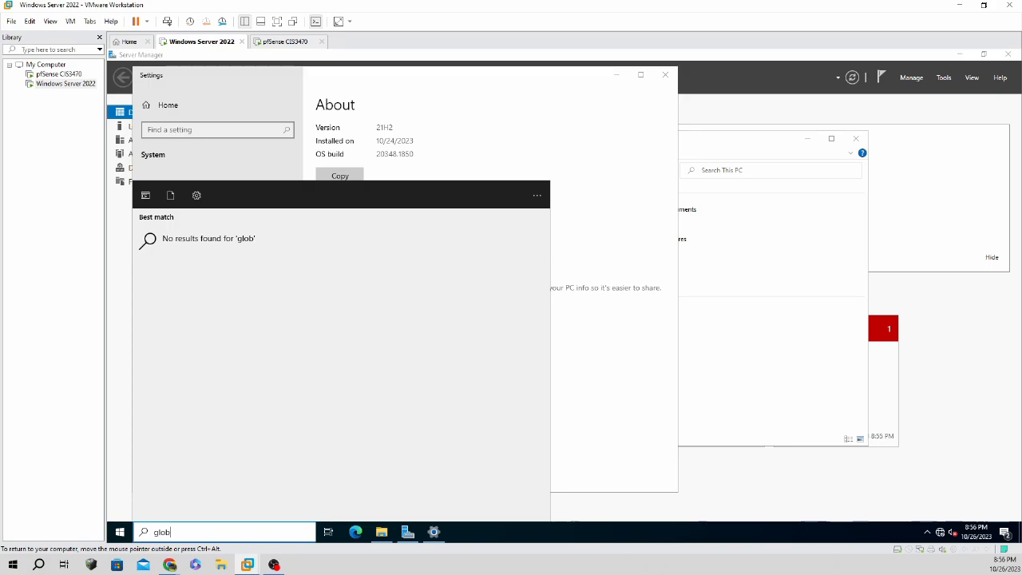
key("BackSpace")
key("BackSpace")
key("BackSpace")
key("BackSpace")
key("BackSpace")
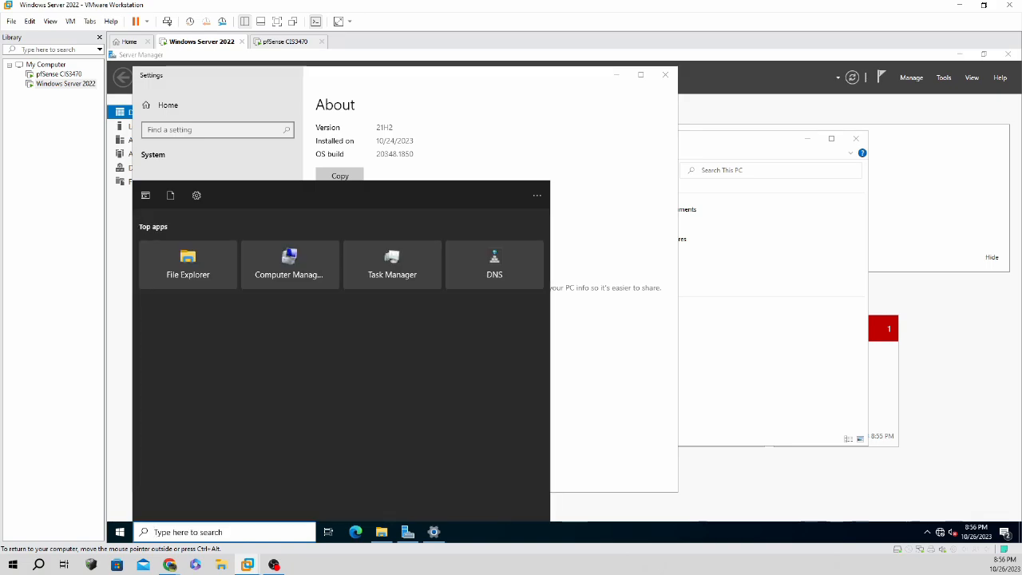
left_click(581, 391)
left_click(227, 130)
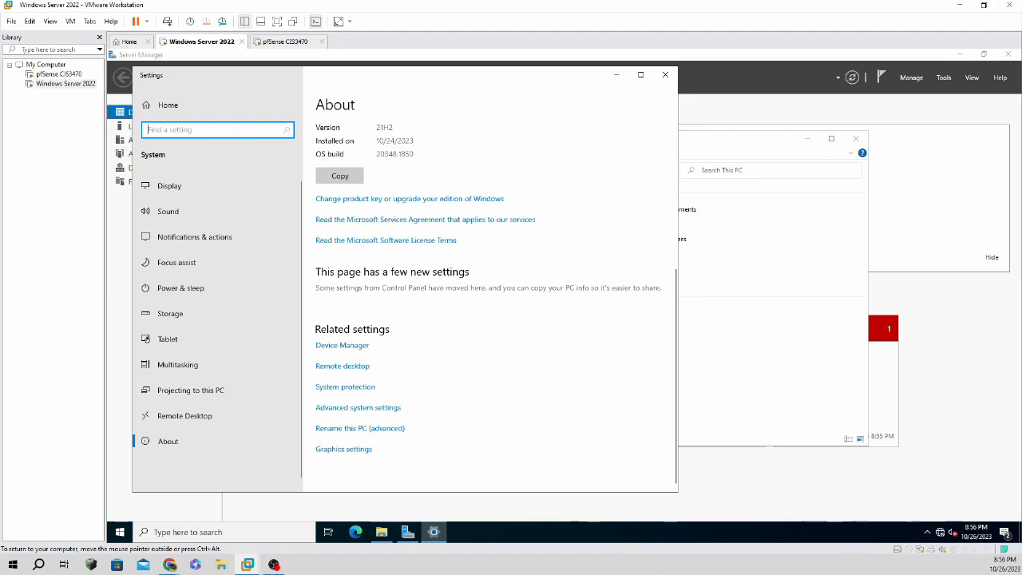
type("adapter")
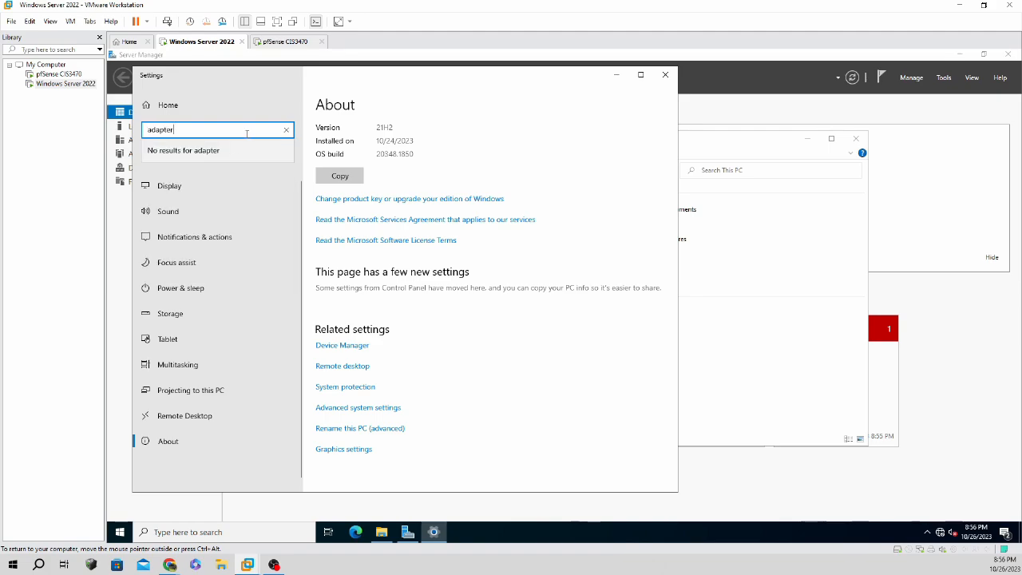
left_click(662, 75)
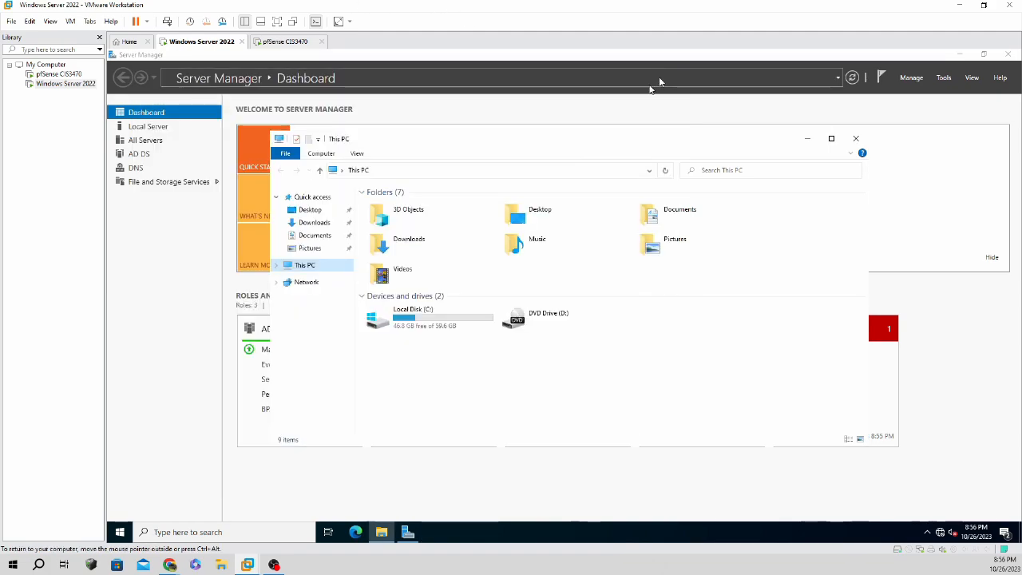
Reopen This PC's About page and search 'adapt' to open Network status.
right_click(326, 271)
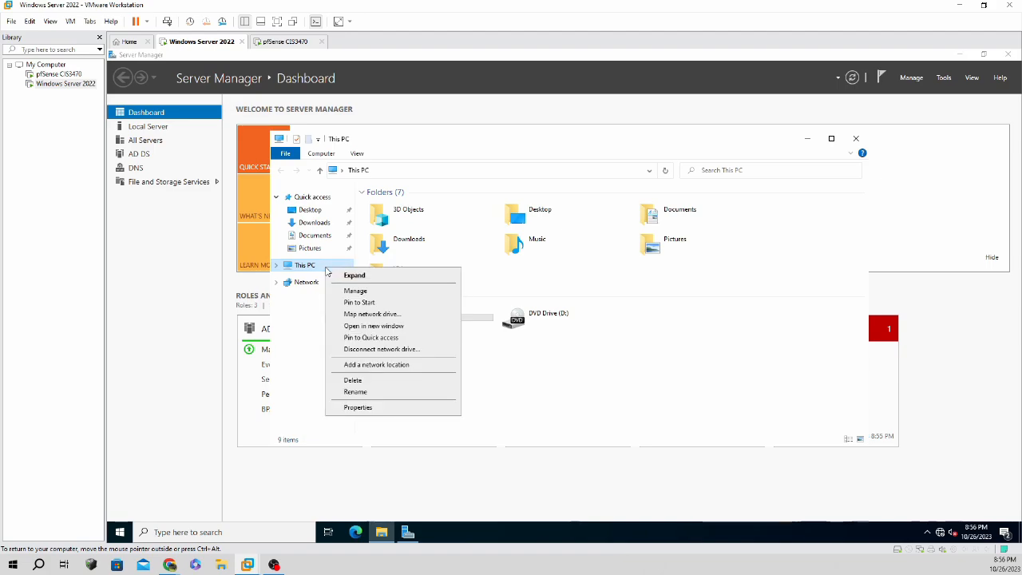
left_click(357, 407)
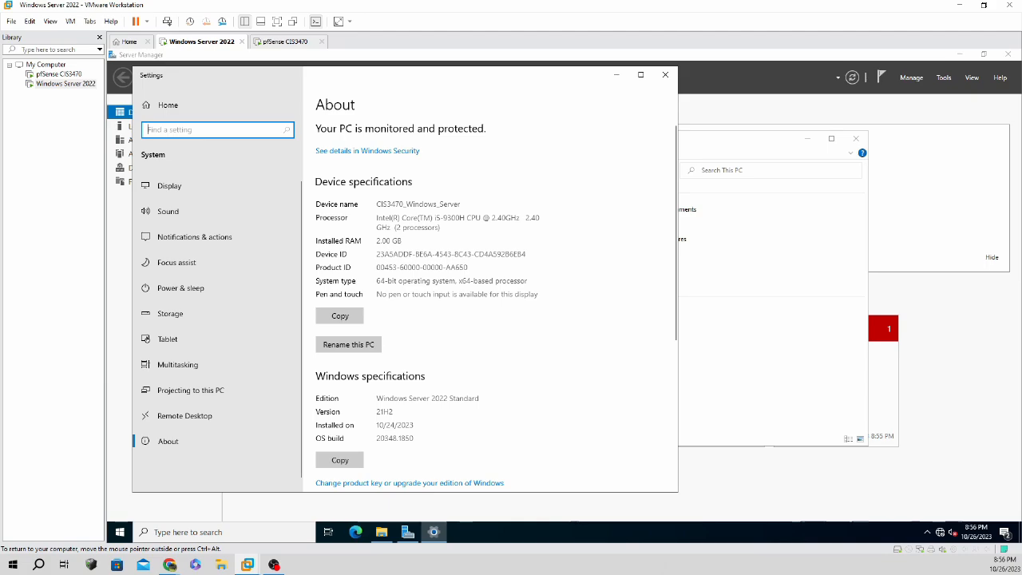
type("adap")
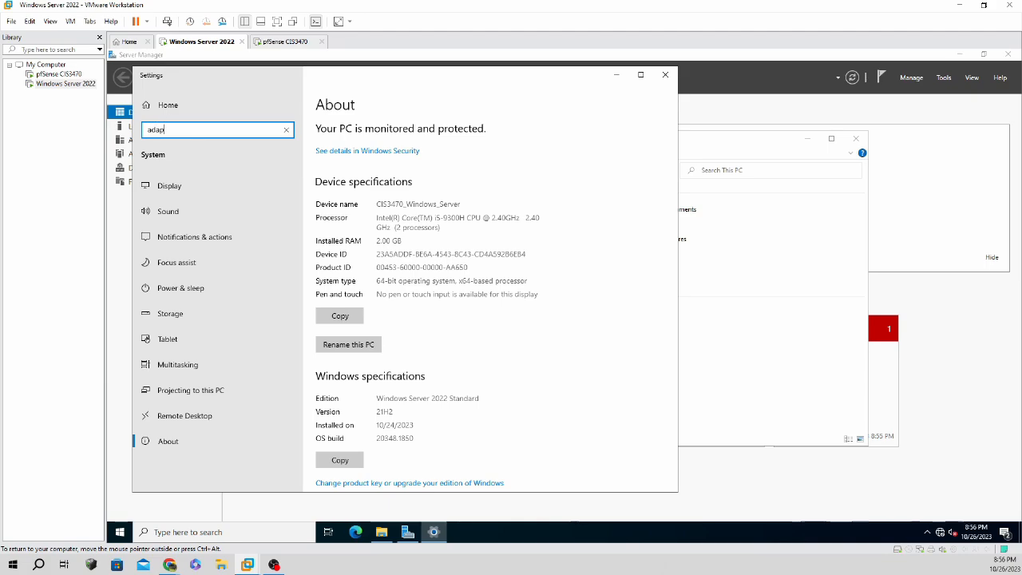
type("t")
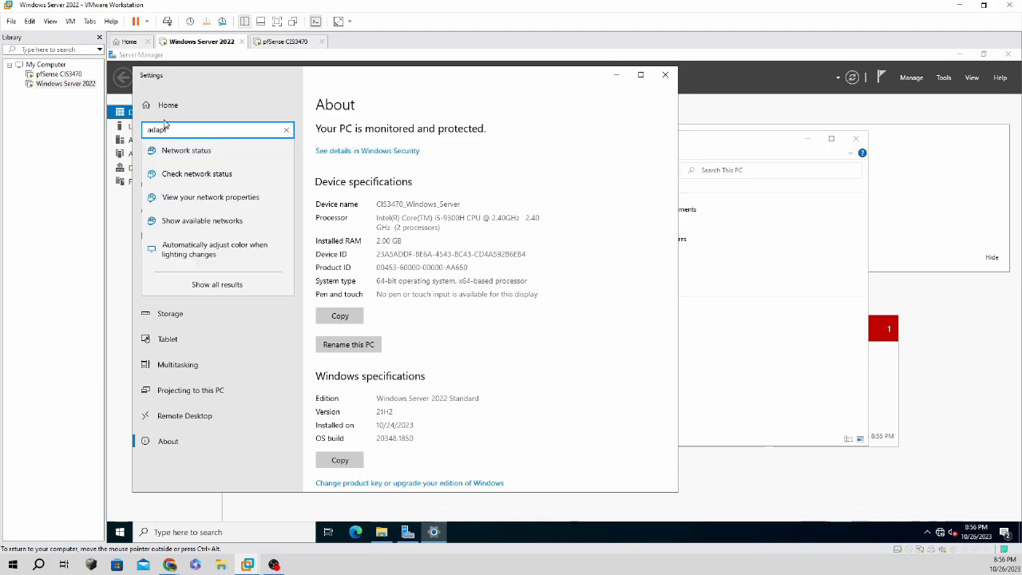
left_click(192, 158)
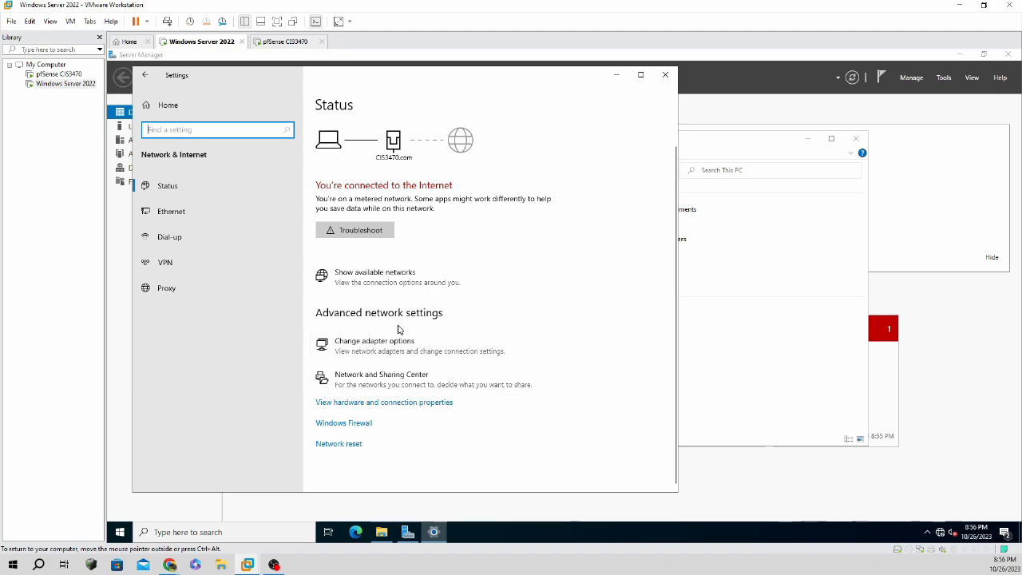
Inspect the Ethernet0 adapter and Control Panel's Network and Internet networks, then close them.
left_click(392, 360)
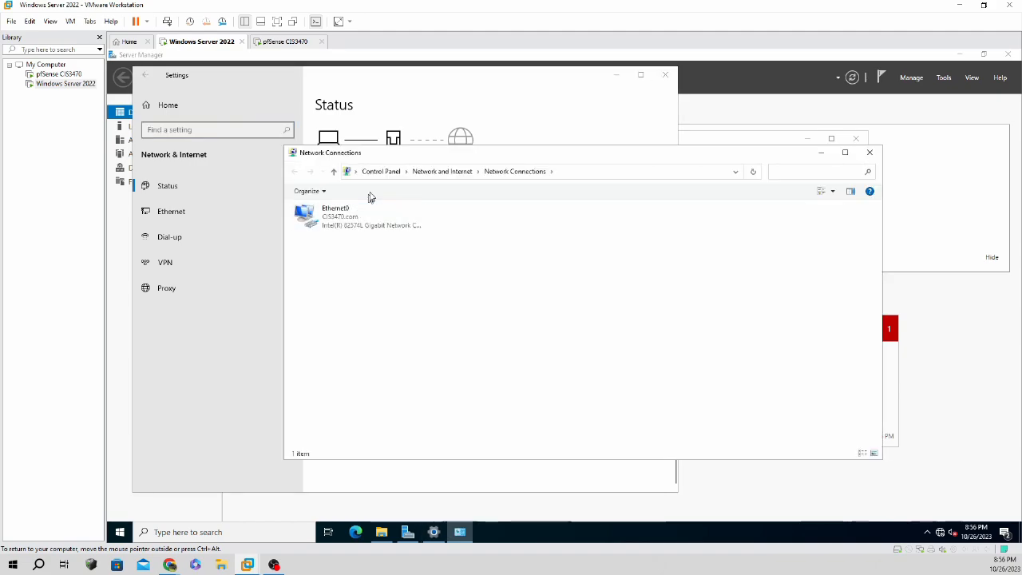
left_click(327, 189)
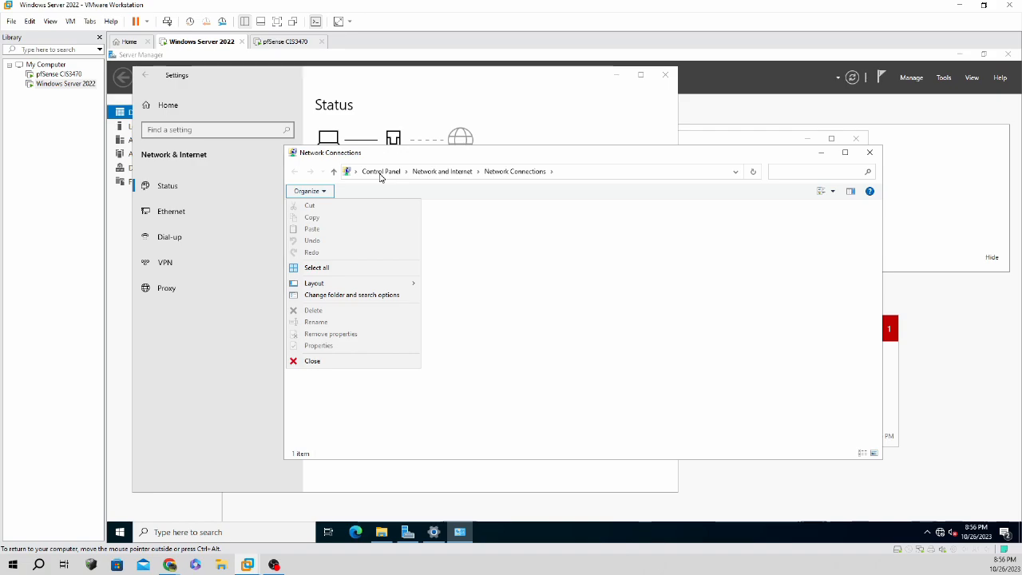
left_click(386, 174)
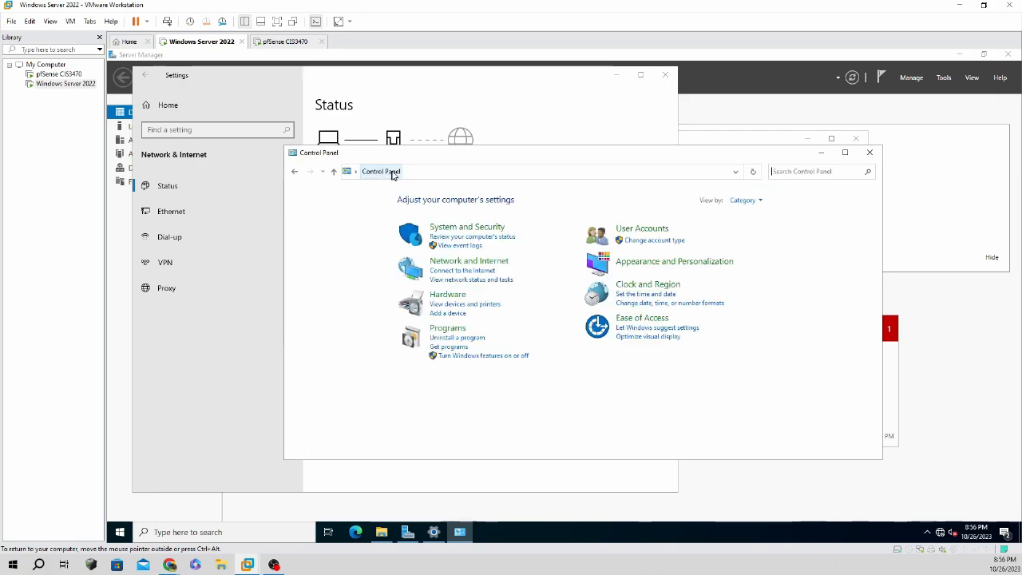
left_click(493, 267)
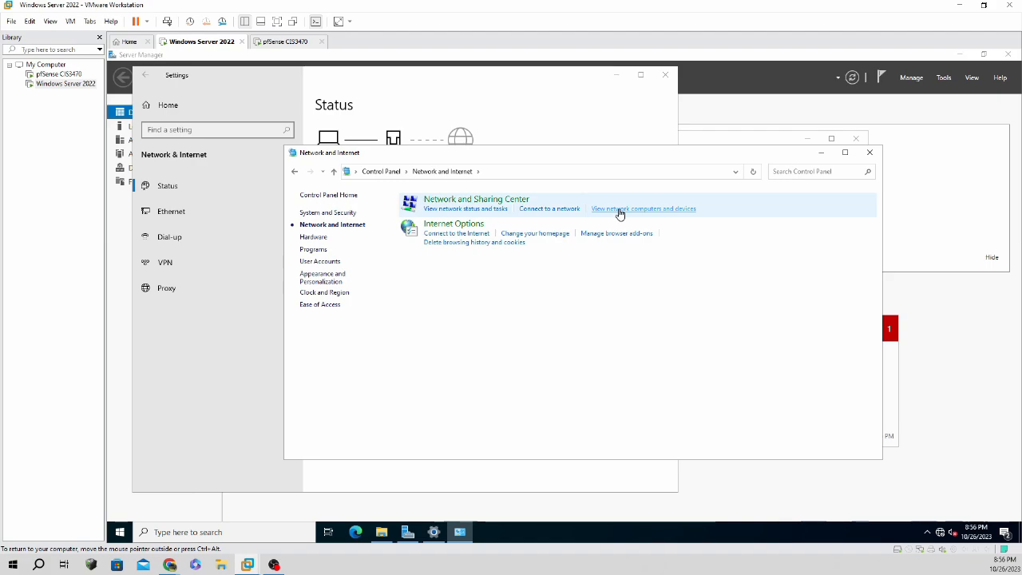
left_click(553, 211)
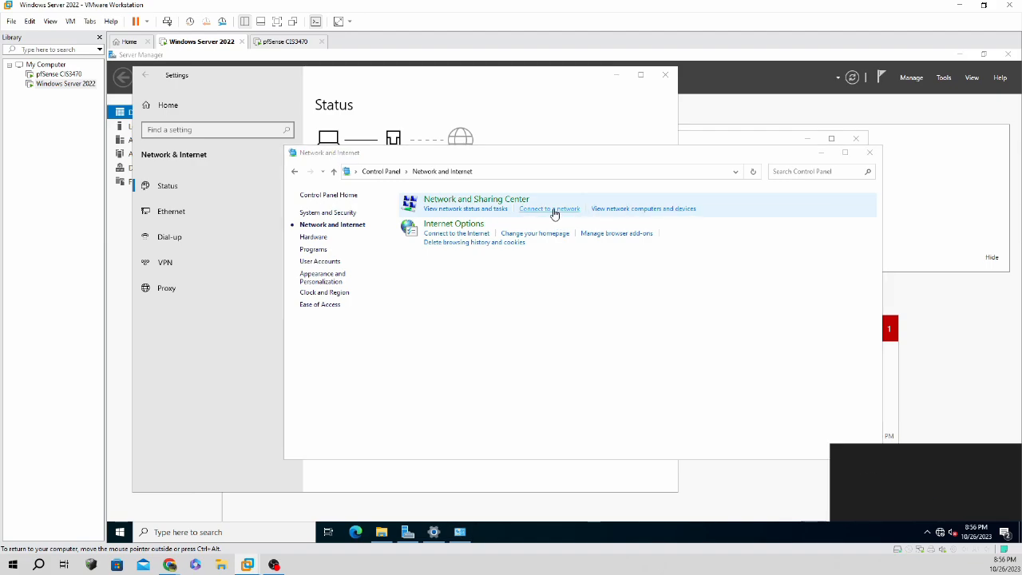
left_click(869, 152)
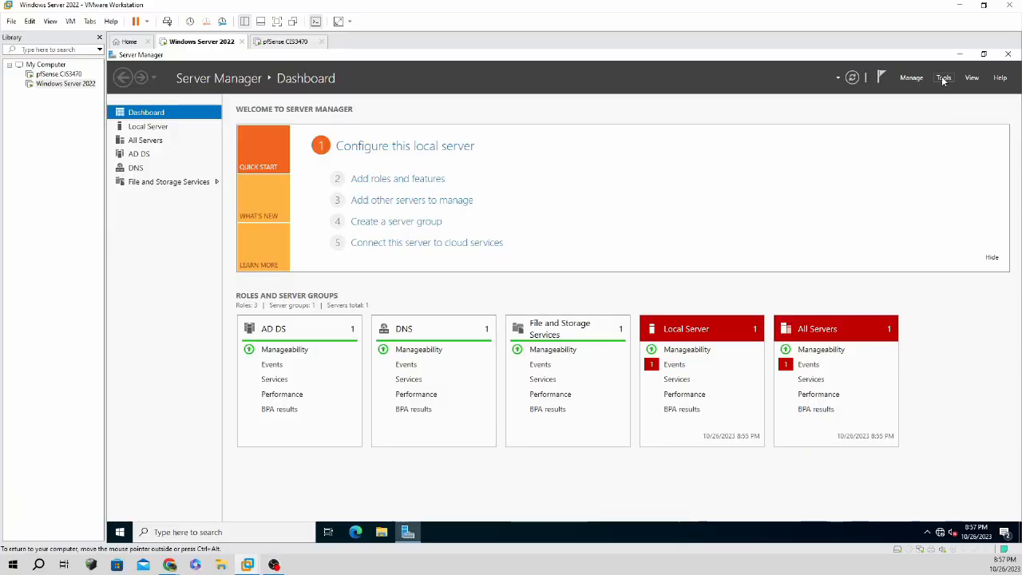
Open DNS Manager and view CIS3470_WINDOWS forwarders 8.8.8.8 and 1.1.1.1.
left_click(943, 80)
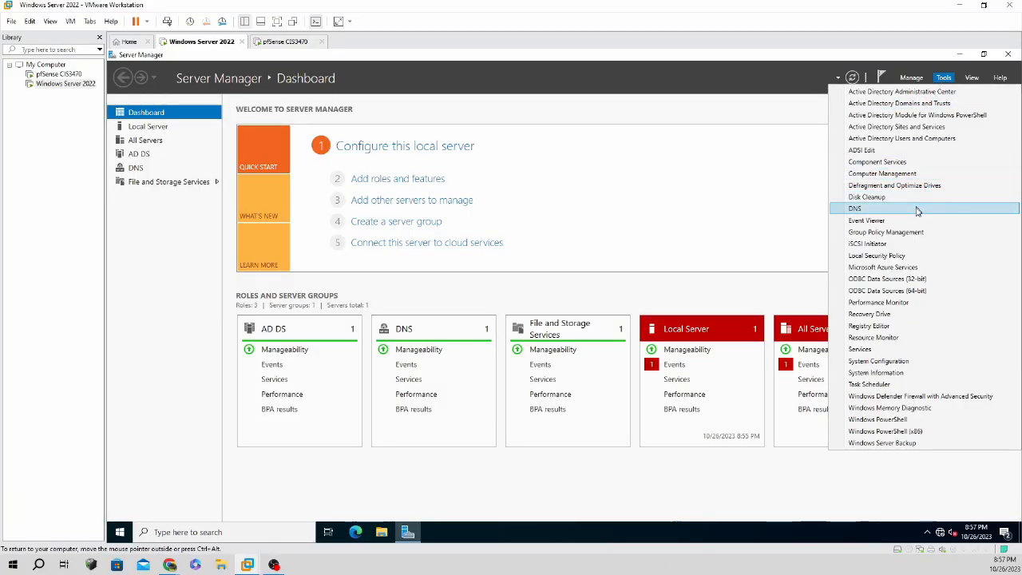
left_click(919, 213)
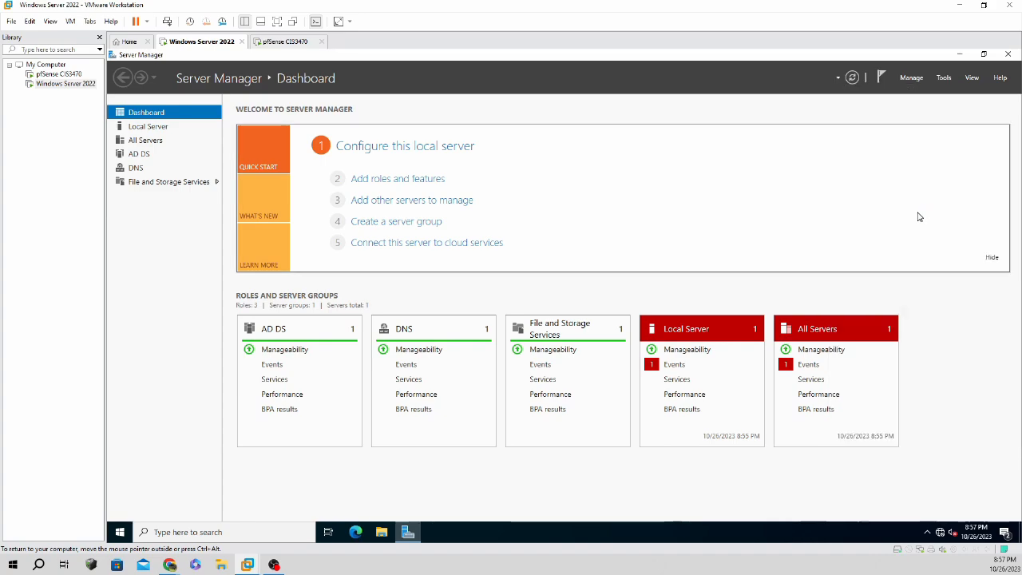
left_click(200, 136)
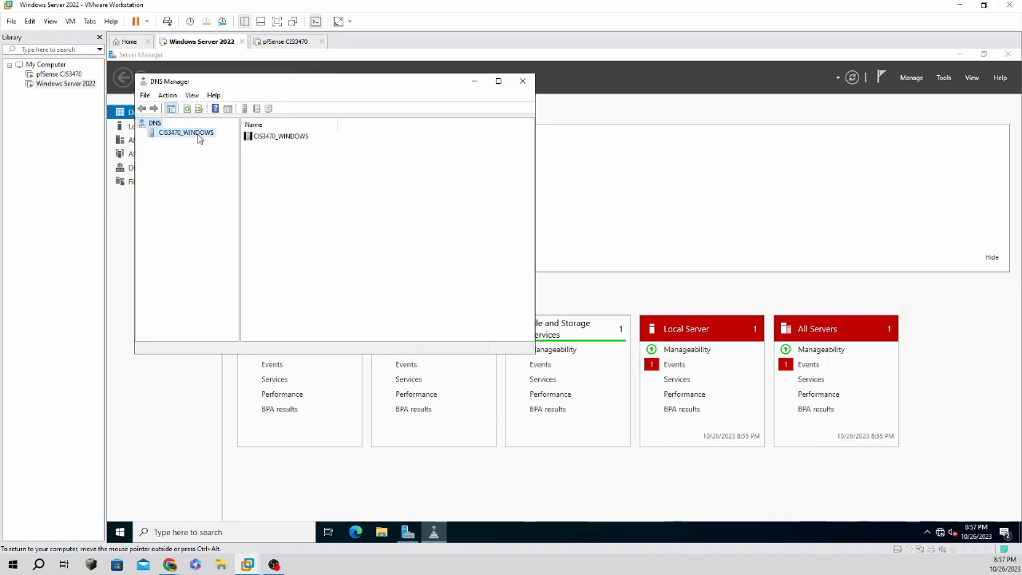
left_click(264, 187)
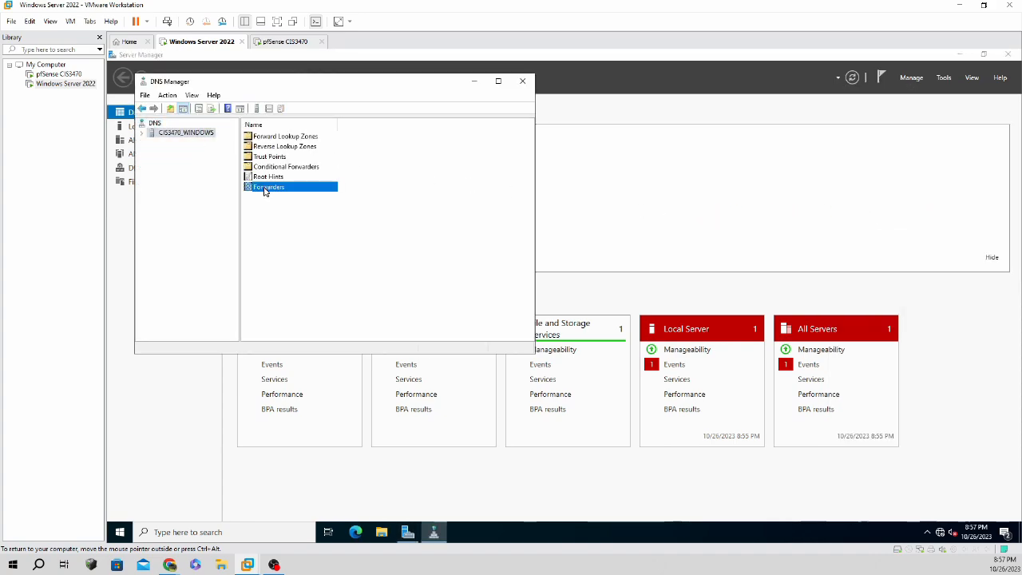
right_click(263, 189)
left_click(281, 194)
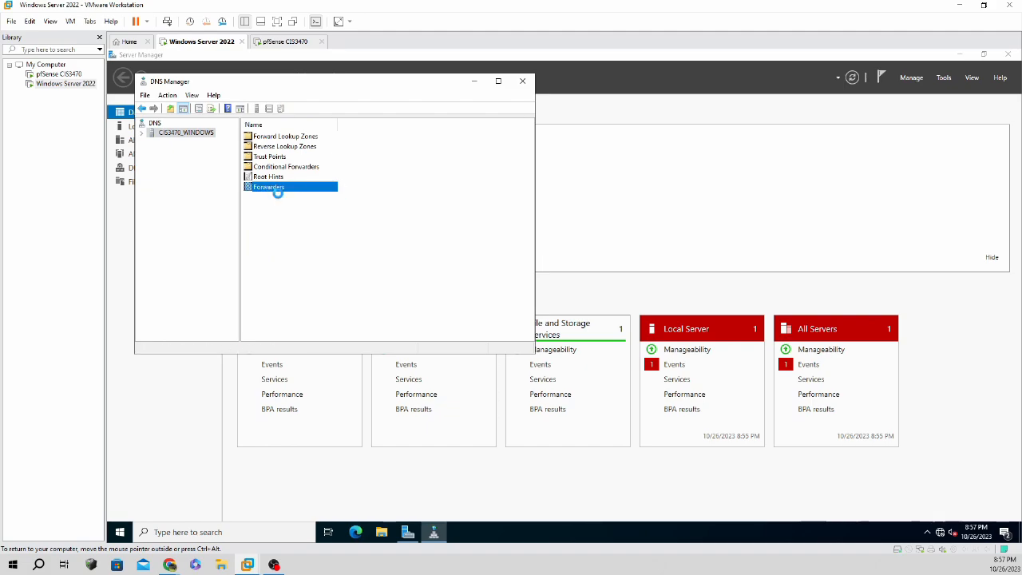